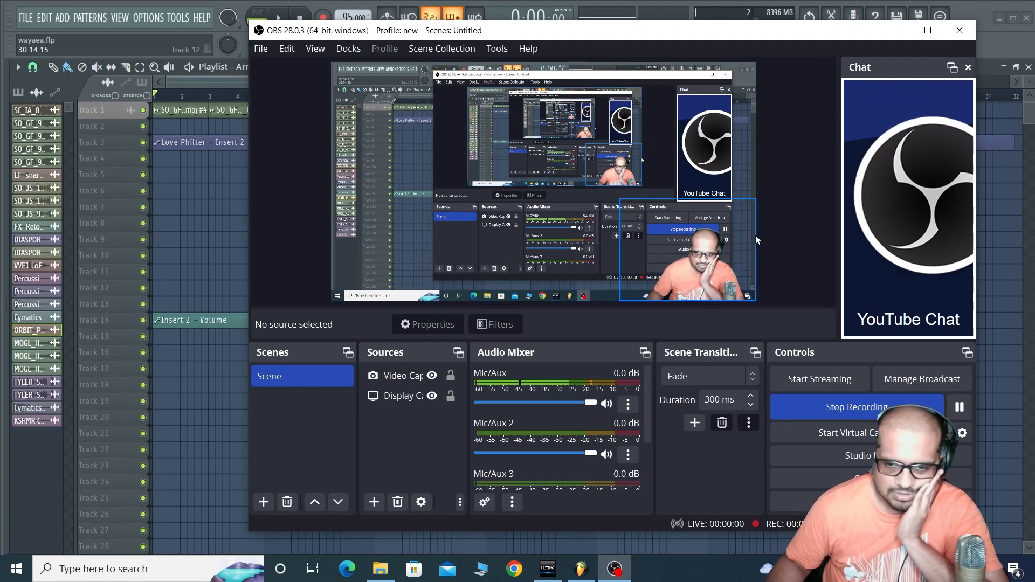
# Step: Minimize the OBS window and play the full song arrangement in FL Studio, stopping it past the last clip
pyautogui.click(897, 31)
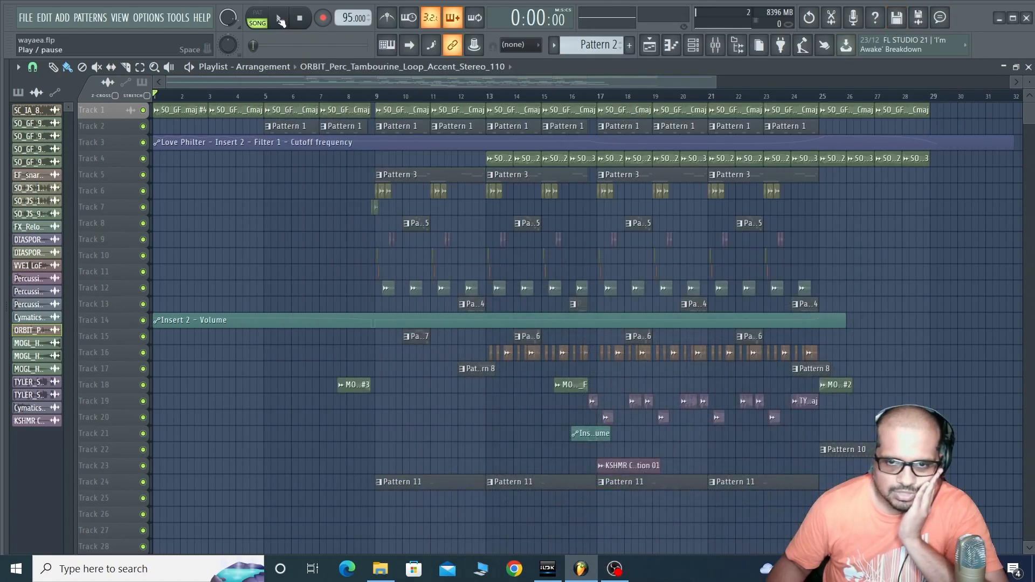
pyautogui.click(288, 25)
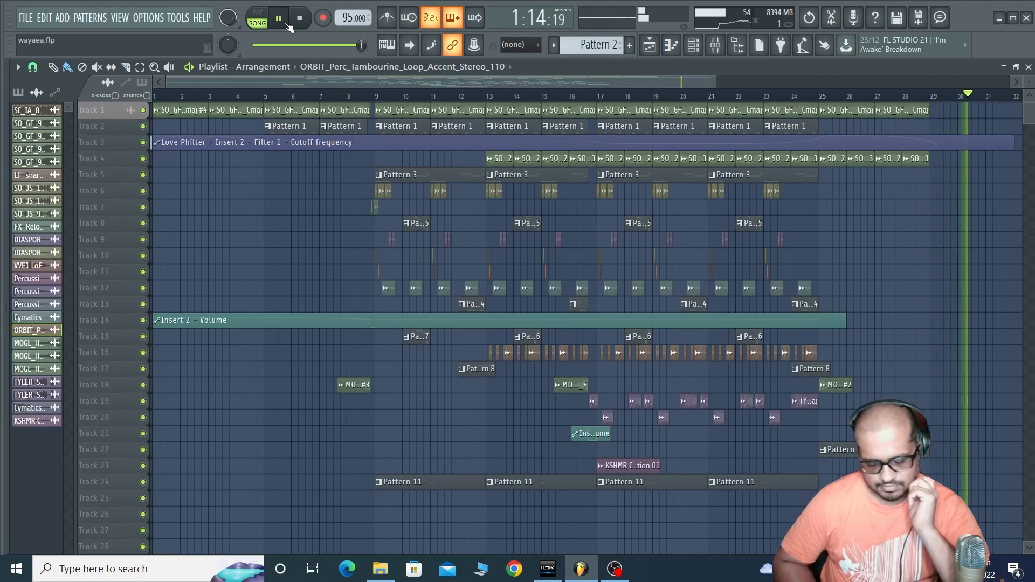
pyautogui.press('space')
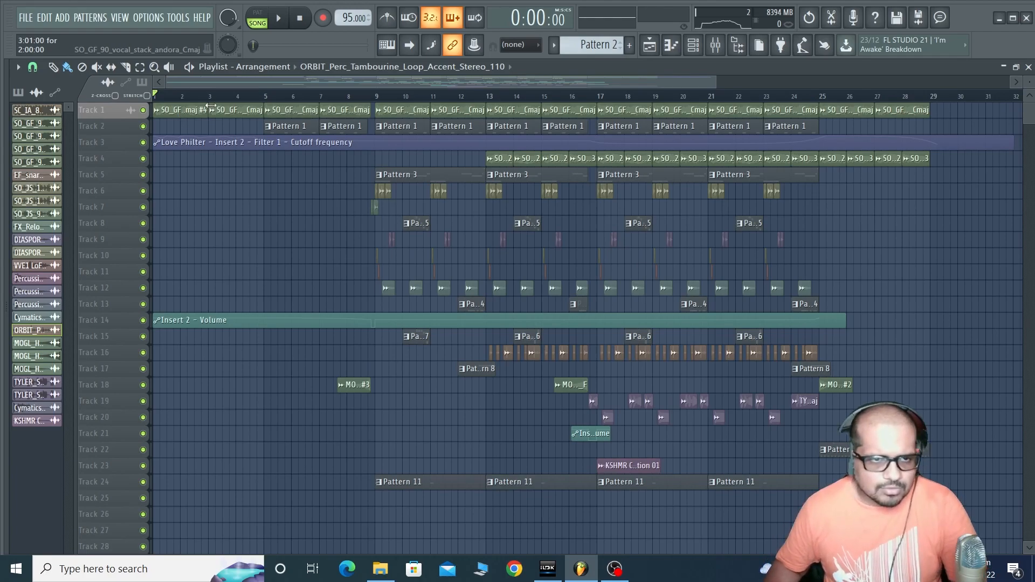
# Step: Try the Track 1 vocal stack sample with its time stretch and pitch shift reset, undo the changes, and minimize its settings
pyautogui.doubleClick(183, 110)
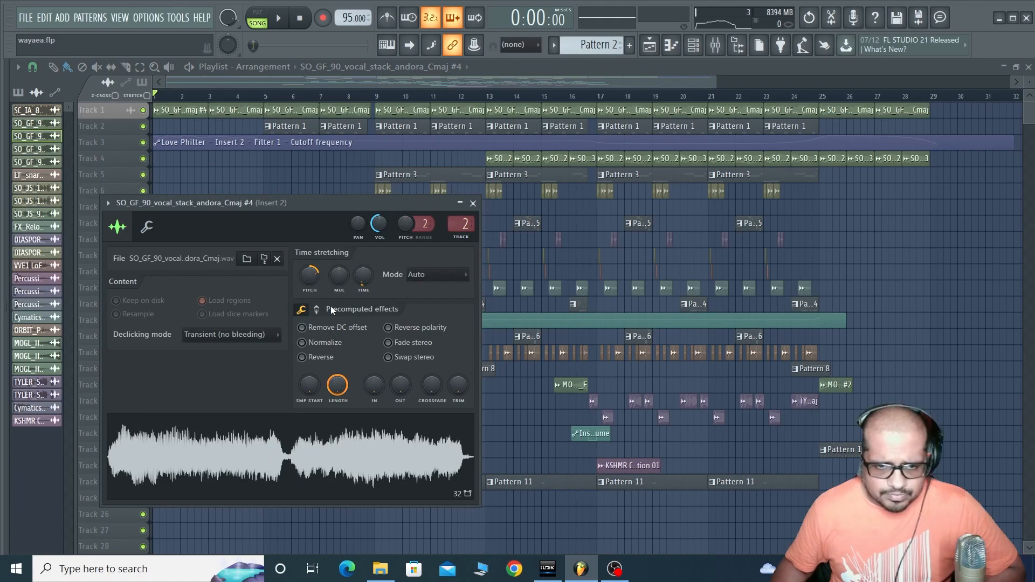
pyautogui.moveTo(363, 276); pyautogui.dragTo(363, 307)
pyautogui.moveTo(310, 275); pyautogui.dragTo(310, 295)
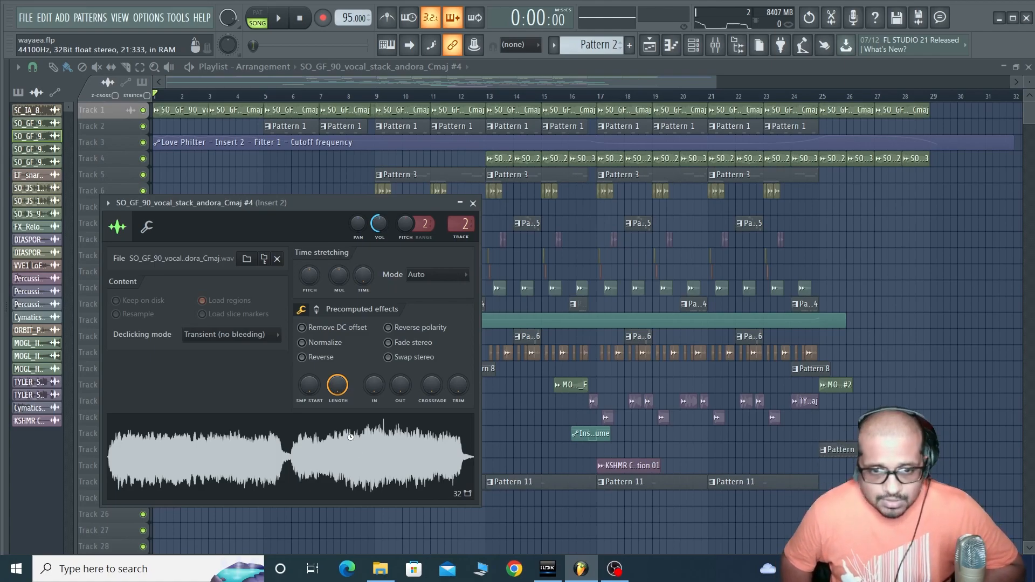
pyautogui.hotkey('ctrl', 'z')
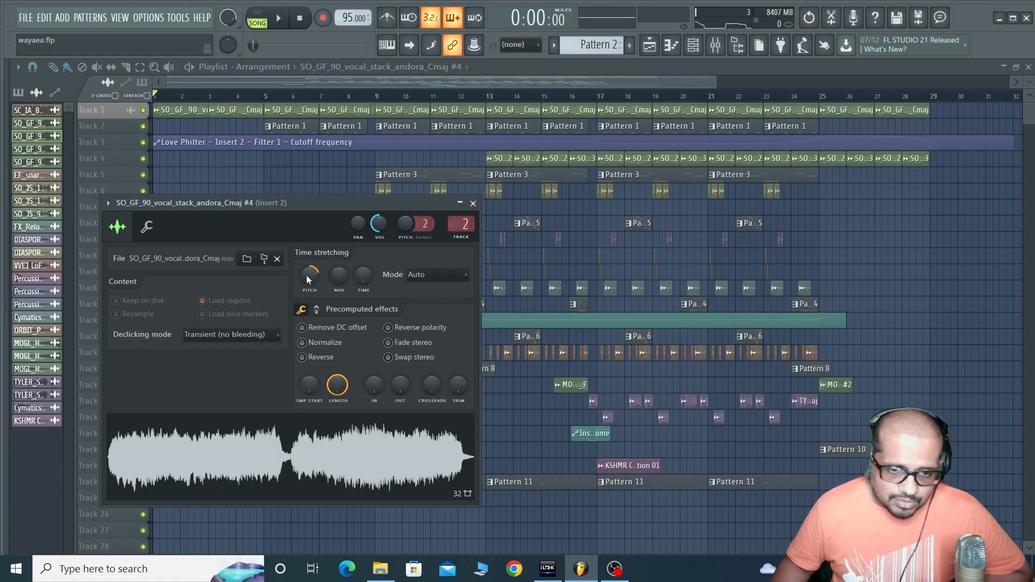
pyautogui.click(190, 462)
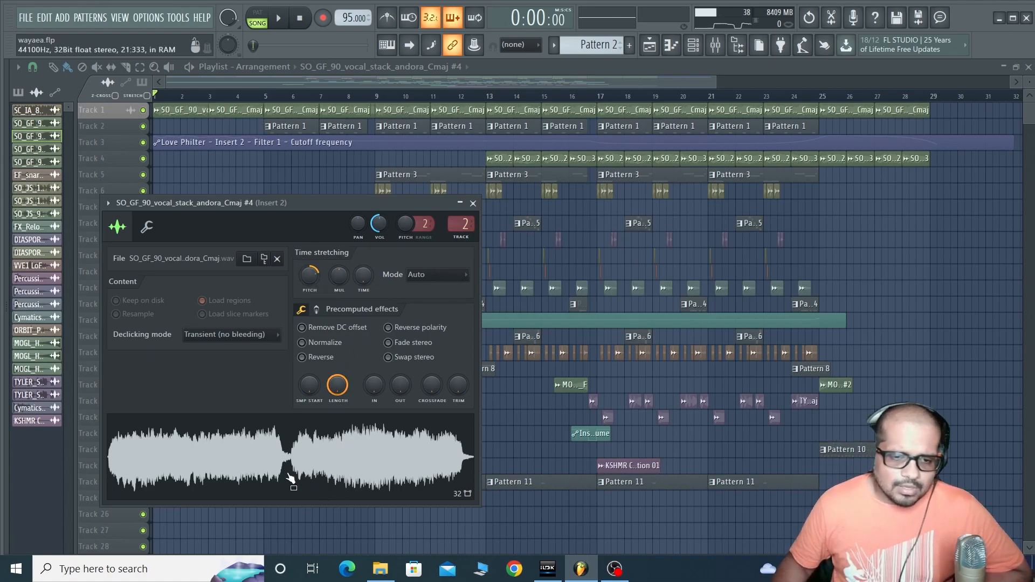
pyautogui.hotkey('ctrl', 'z')
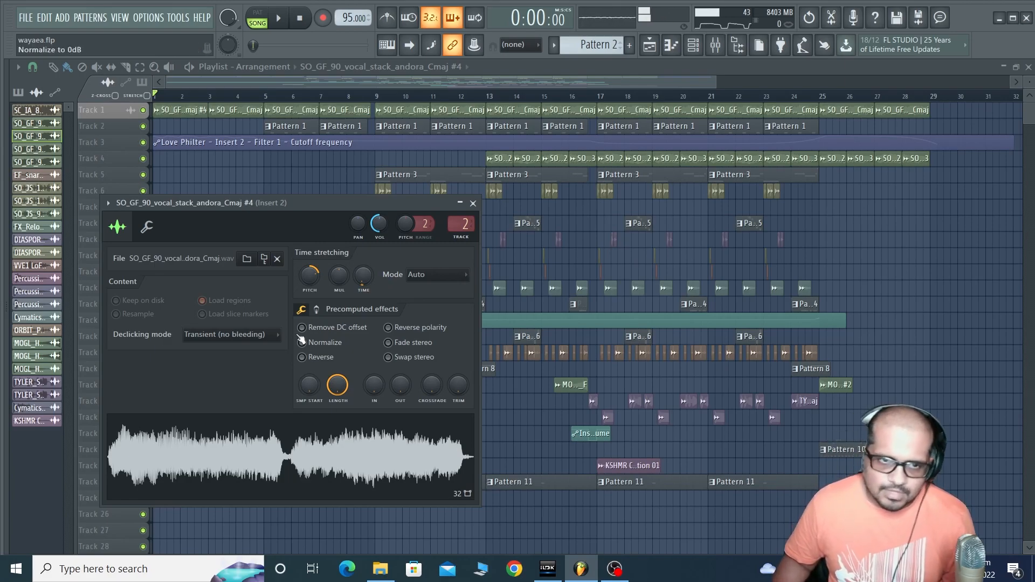
pyautogui.click(460, 203)
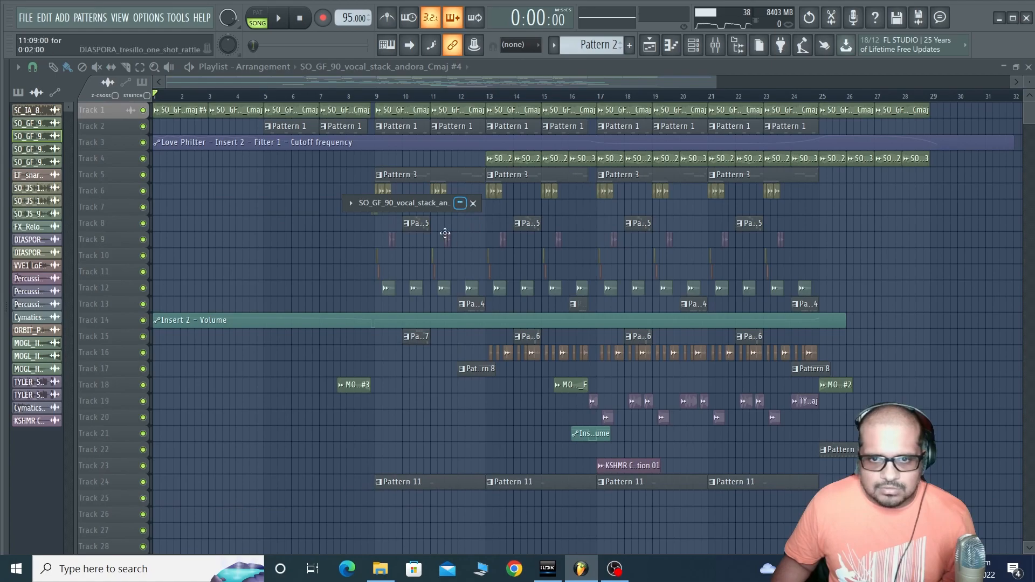
# Step: Solo Track 1 together with the Love Philter cutoff automation on Track 3, and bring up the mixer
pyautogui.rightClick(143, 110)
pyautogui.click(143, 142)
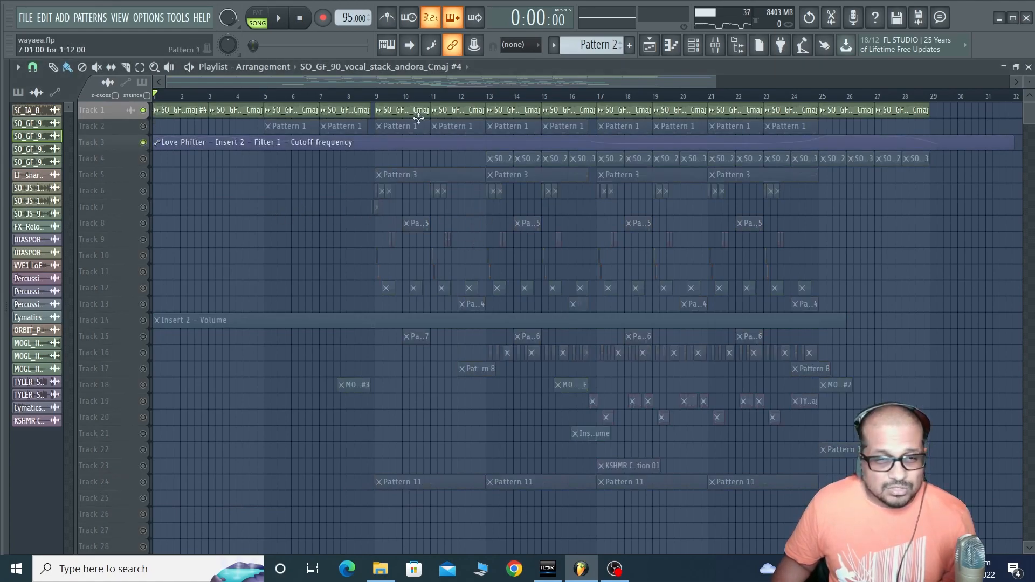
pyautogui.click(714, 45)
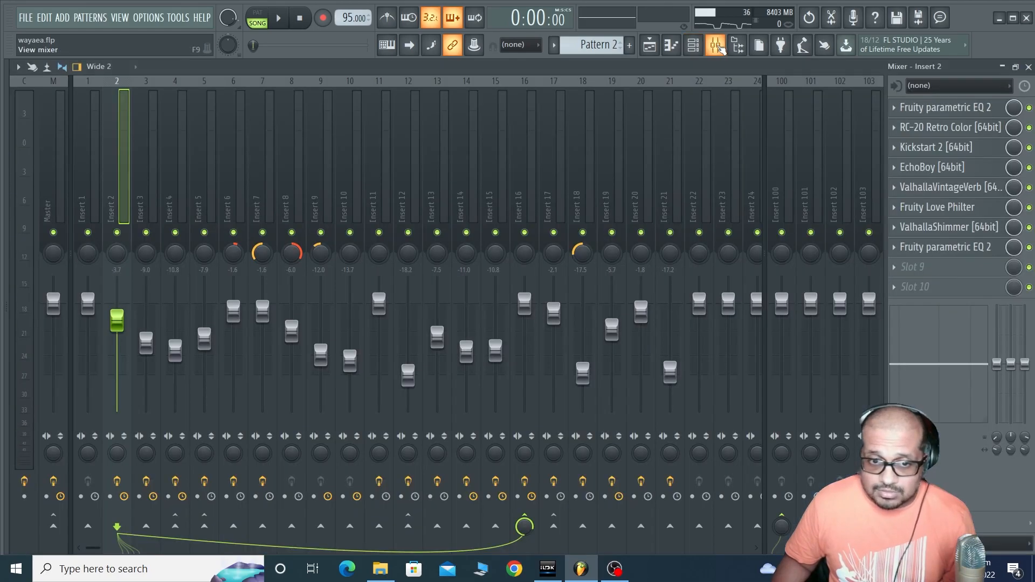
# Step: Compare the soloed vocal by playing it with Insert 2's effects bypassed and again with them enabled
pyautogui.click(87, 178)
pyautogui.click(108, 178)
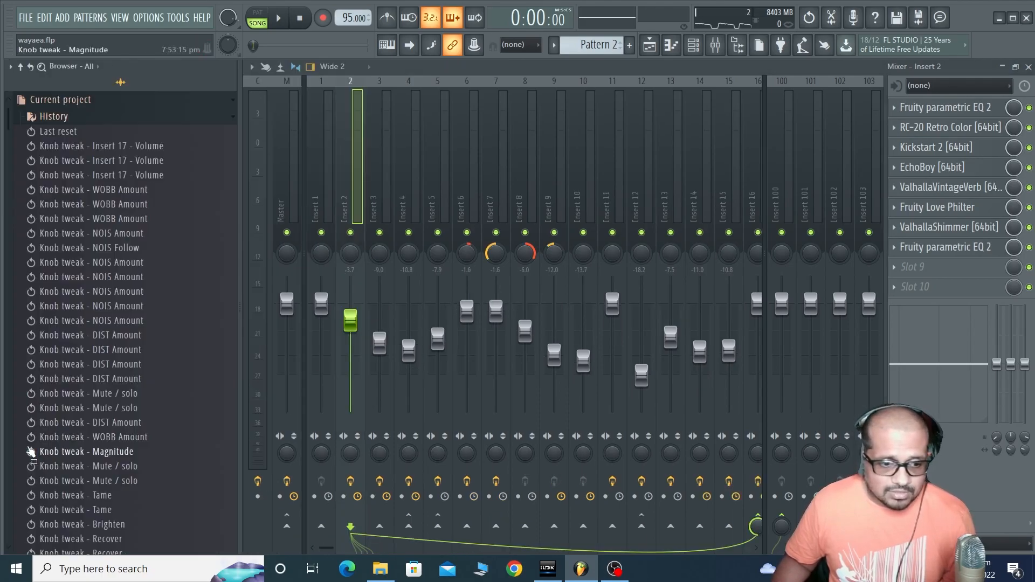
pyautogui.click(116, 482)
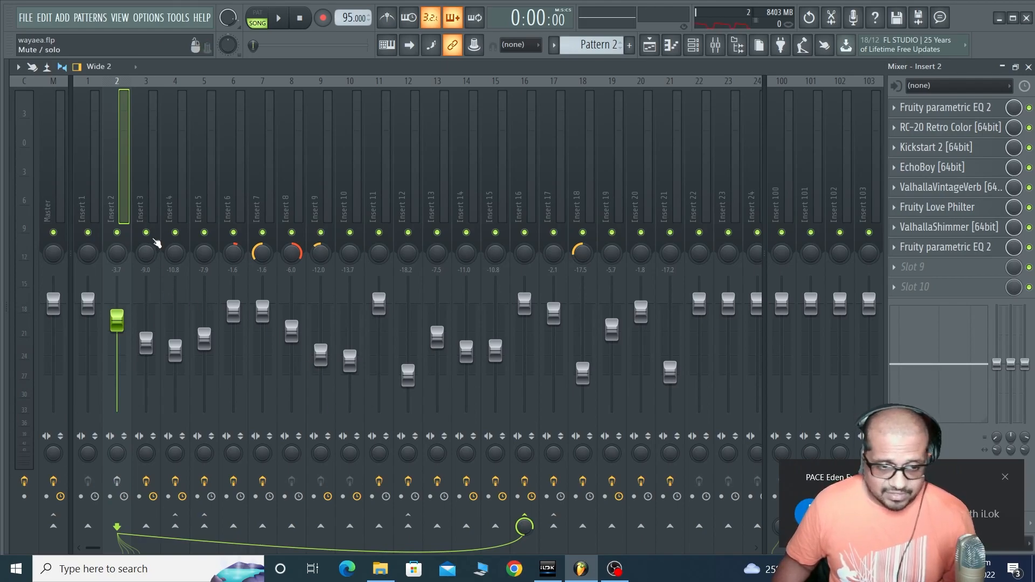
pyautogui.press('space')
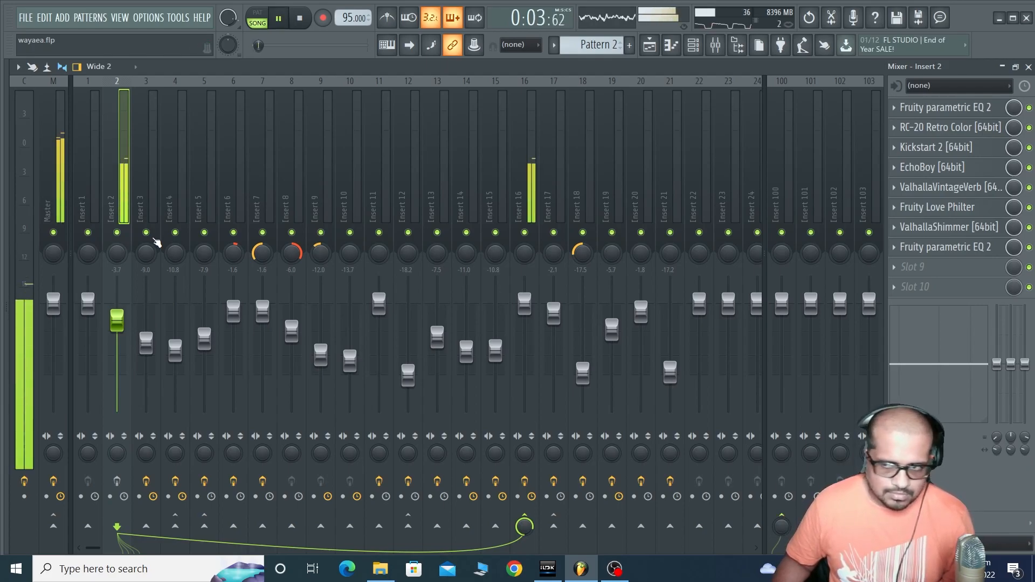
pyautogui.press('space')
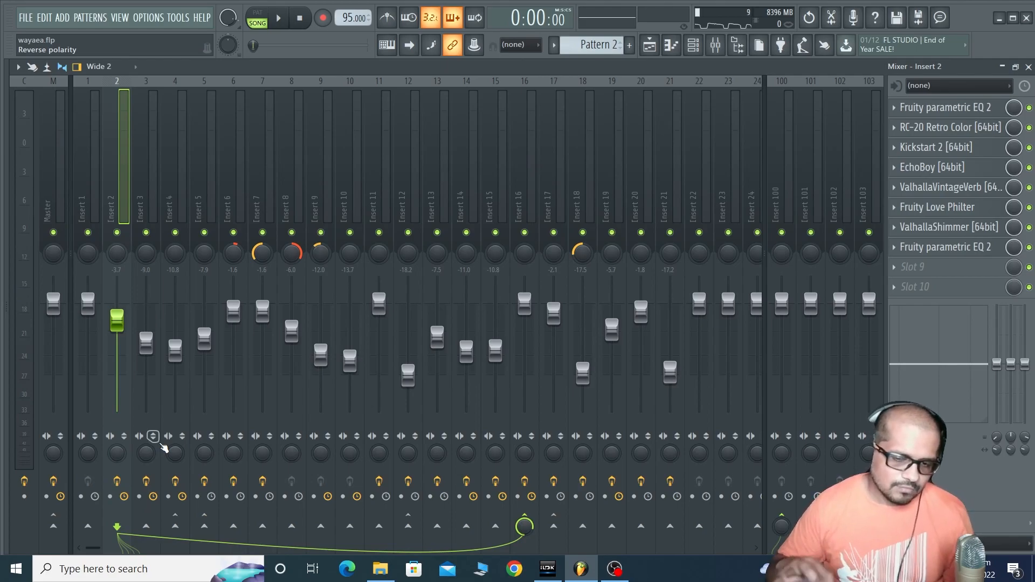
pyautogui.press('space')
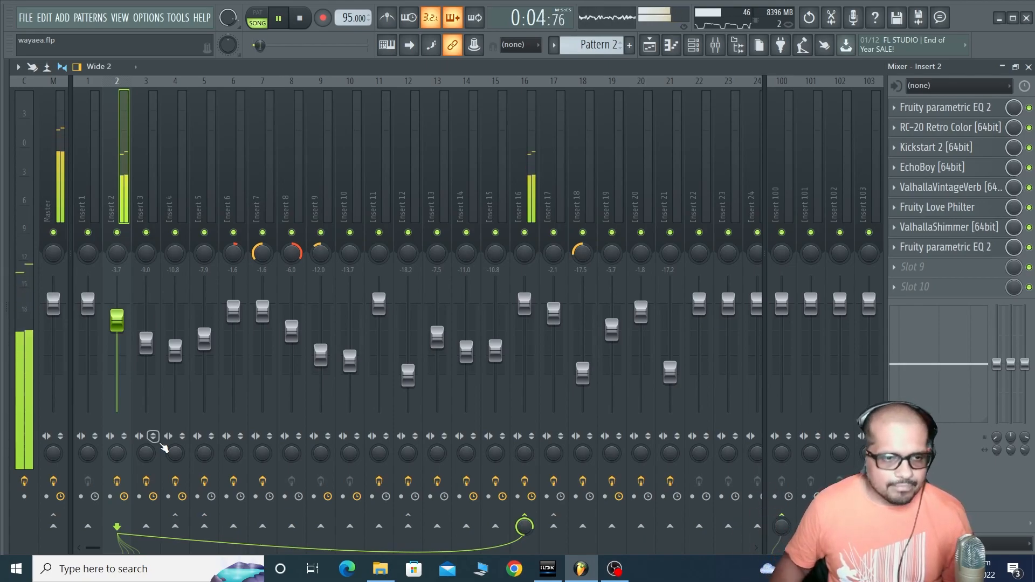
pyautogui.press('space')
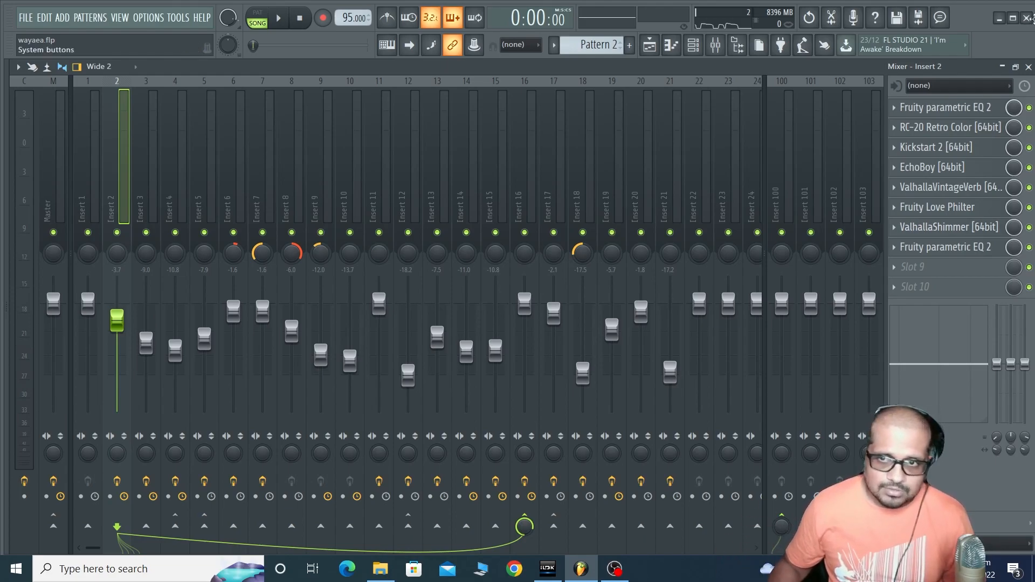
# Step: Solo Track 2 in the playlist, place the playhead just before bar 5, and play the first Pattern 1 clip briefly
pyautogui.click(651, 47)
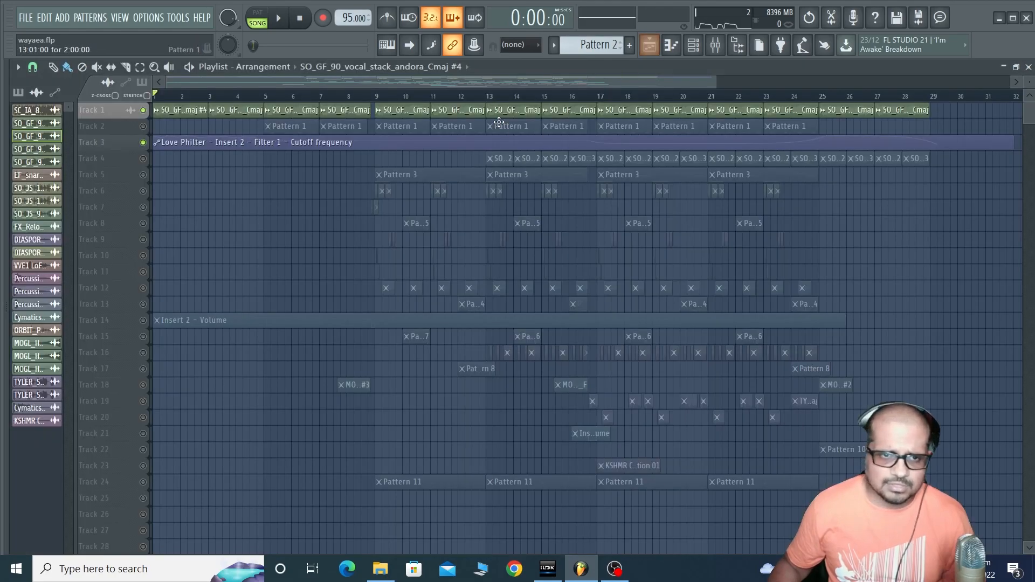
pyautogui.rightClick(143, 125)
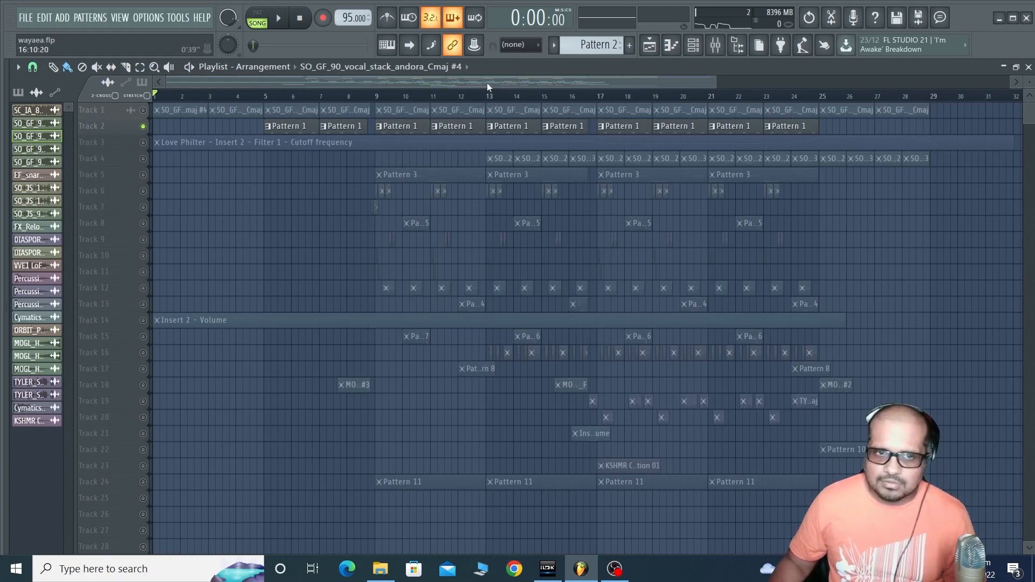
pyautogui.click(261, 94)
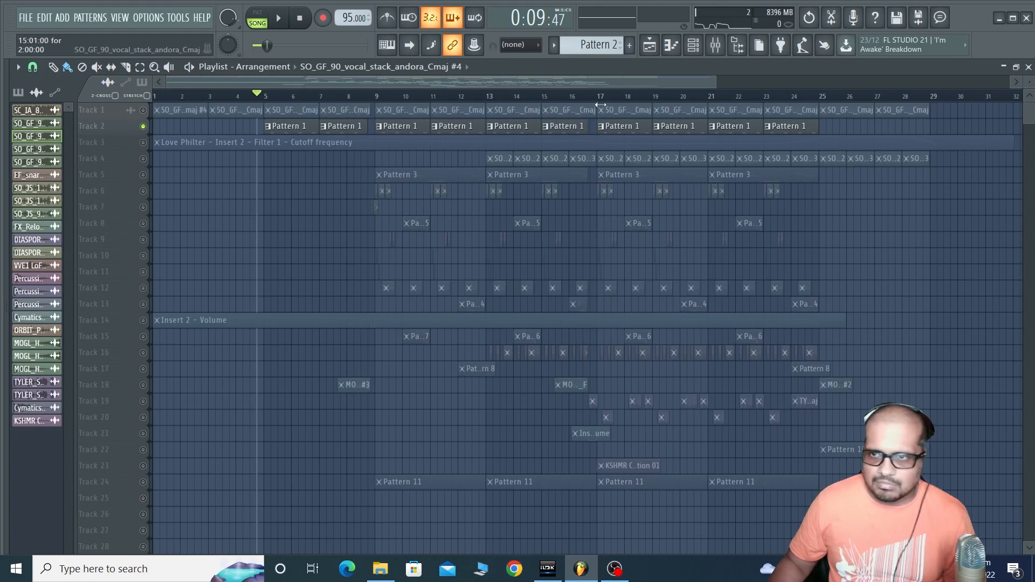
pyautogui.click(715, 45)
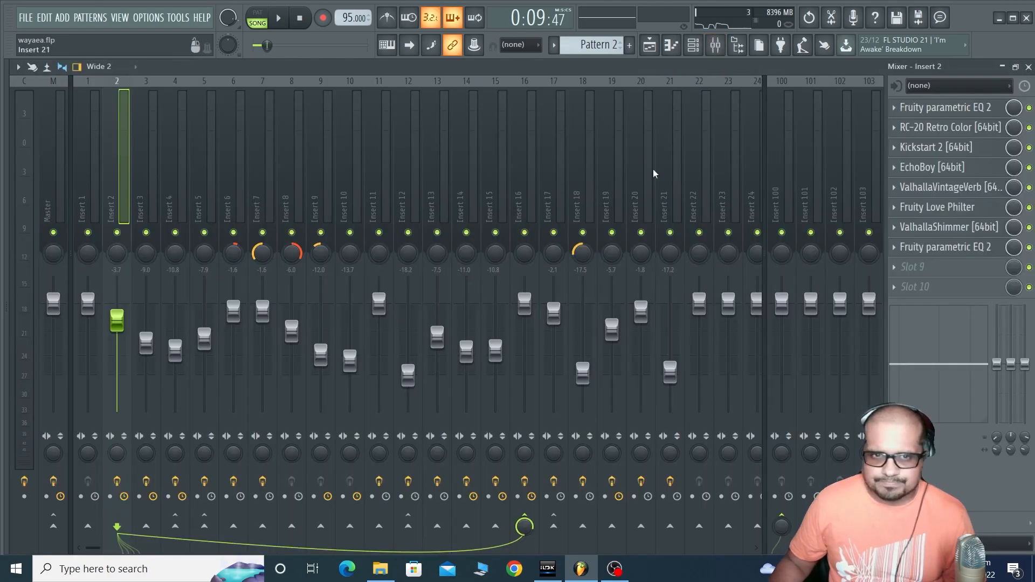
pyautogui.click(694, 45)
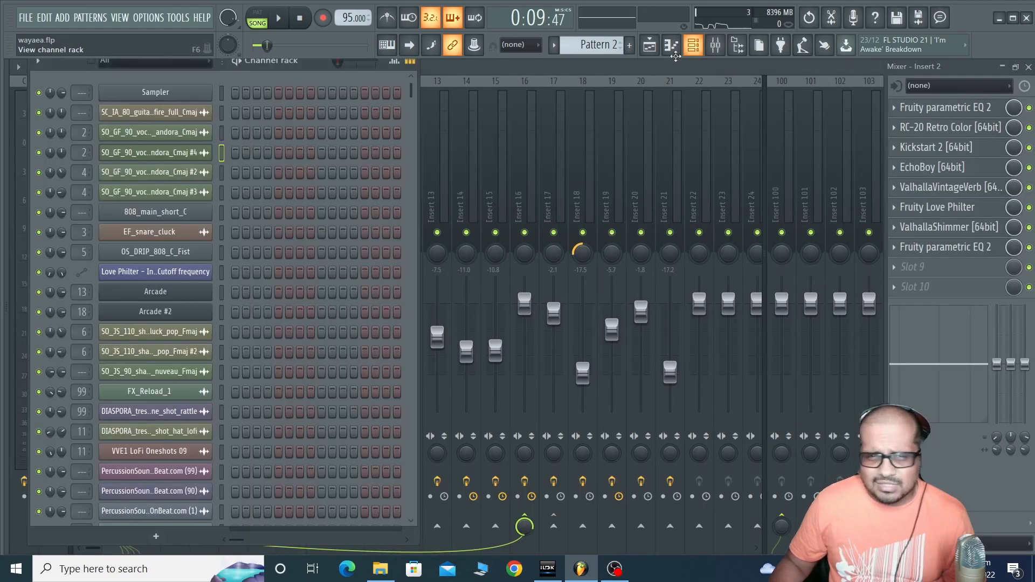
pyautogui.click(649, 46)
pyautogui.press('space')
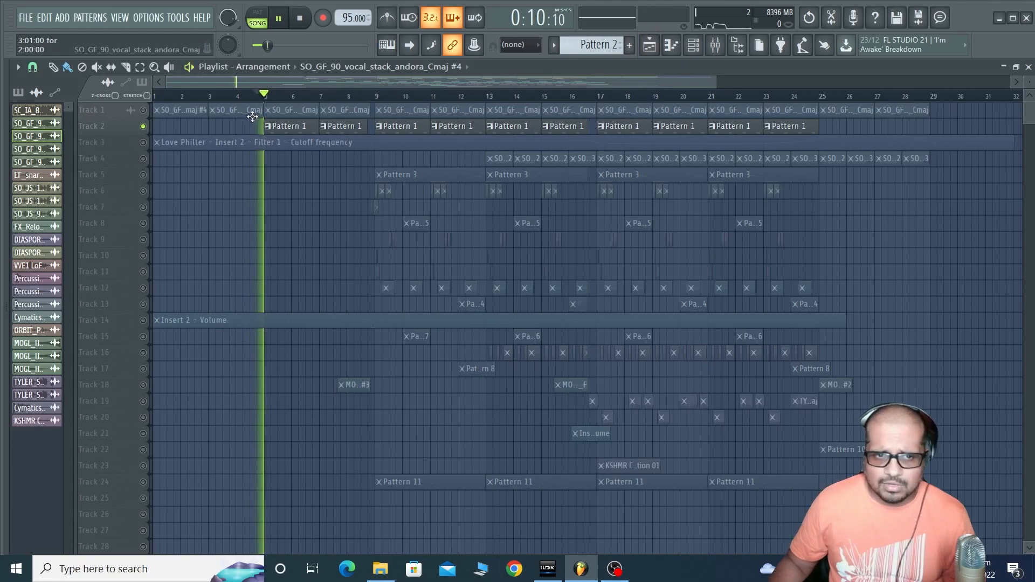
pyautogui.press('space')
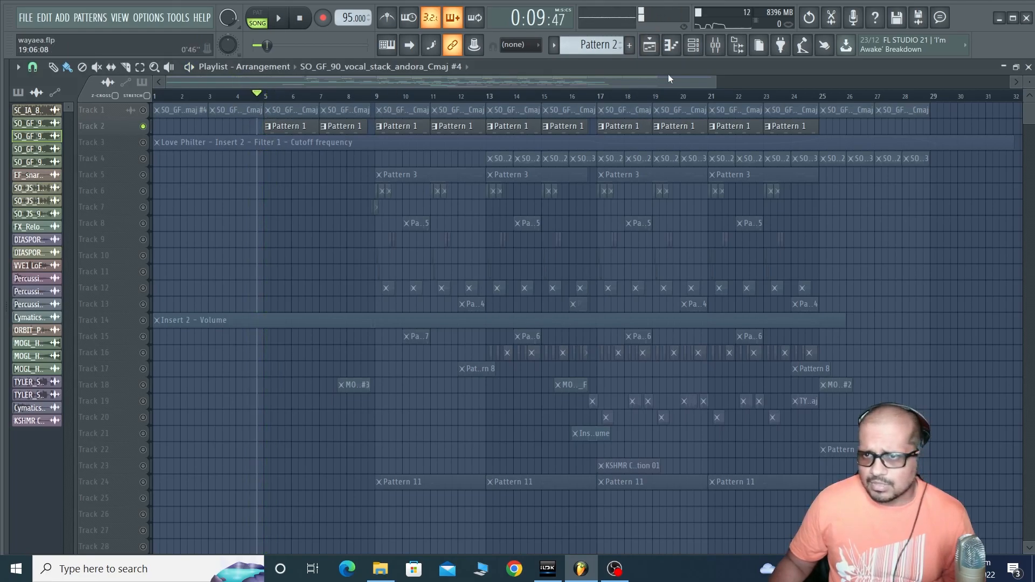
# Step: Play the soloed pattern with the channel rack shown, and reset the pitch shift of the EF_snare_cluck sample
pyautogui.press('F6')
pyautogui.press('space')
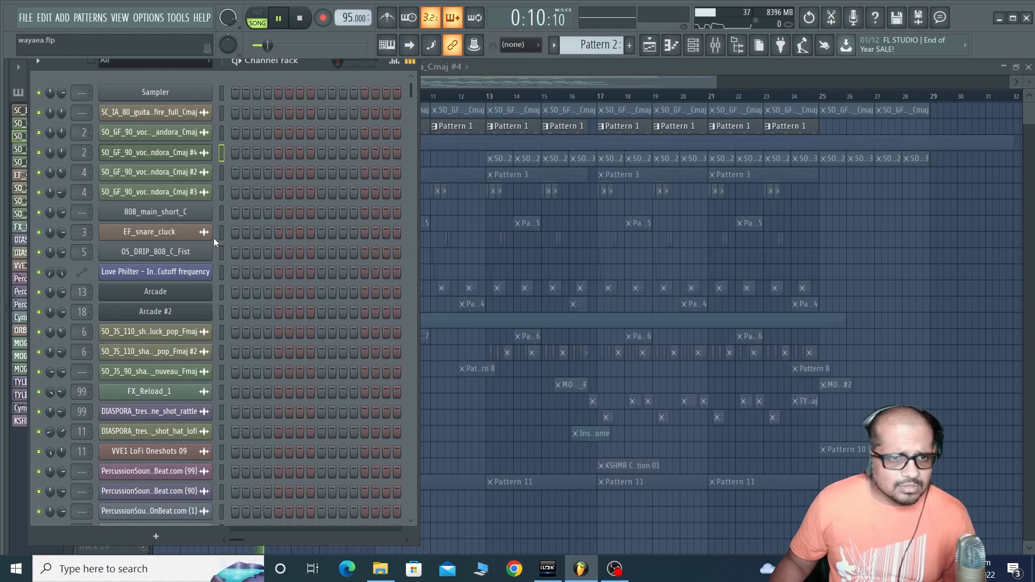
pyautogui.press('space')
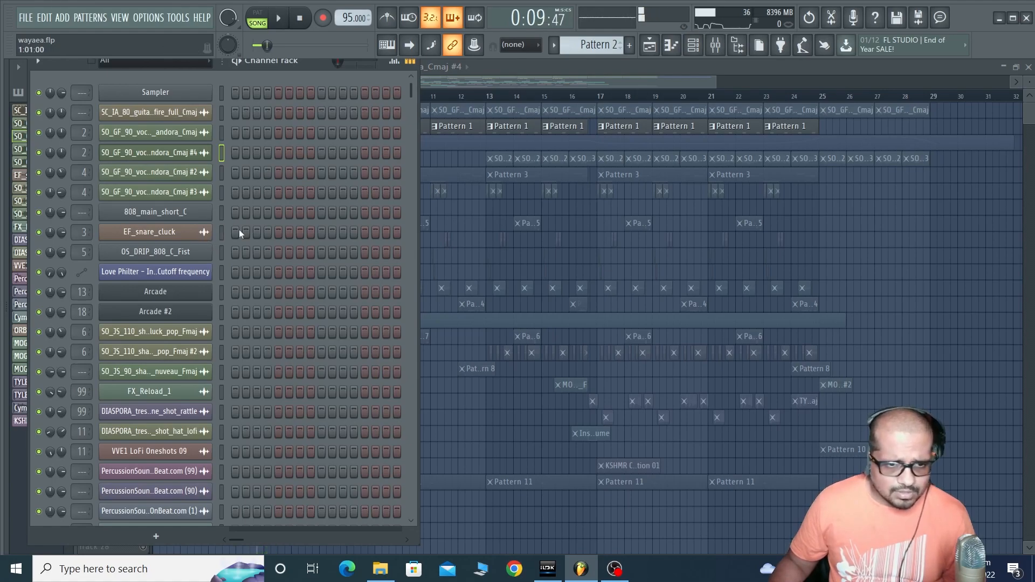
pyautogui.click(200, 232)
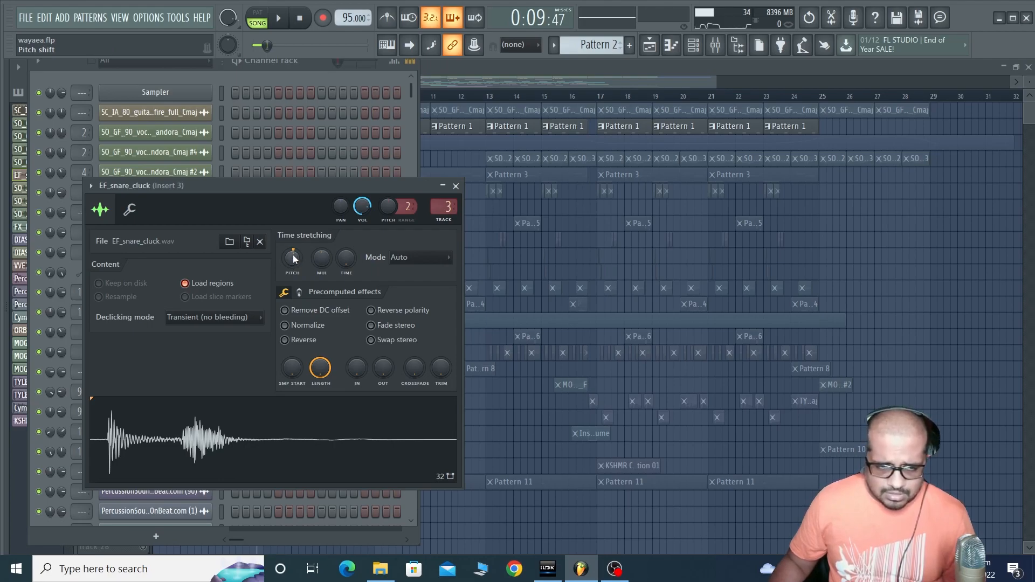
pyautogui.moveTo(294, 256); pyautogui.dragTo(294, 277)
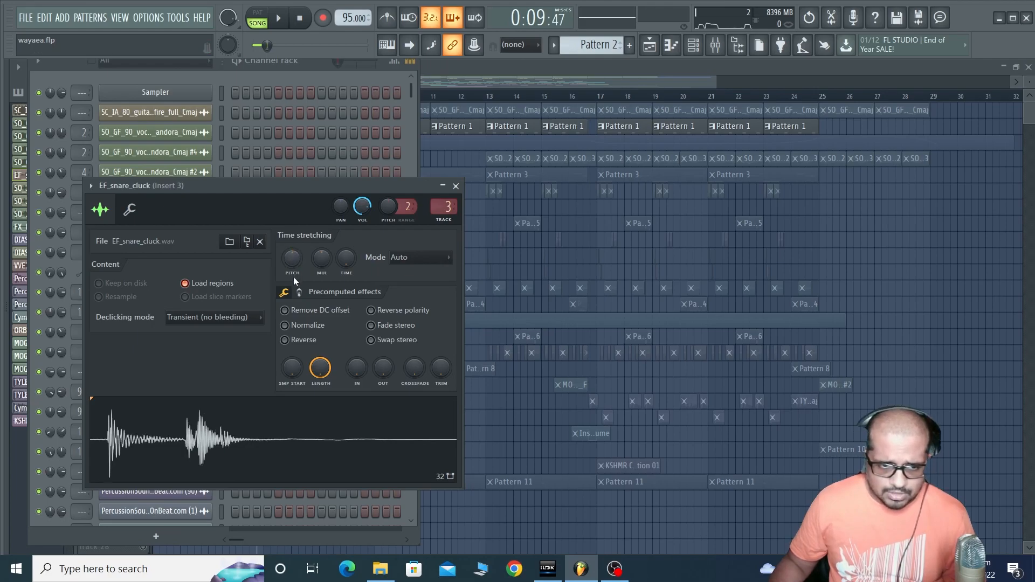
# Step: Play the snare with Insert 3's effects on, bypass that insert's effects, and play the dry sound for comparison
pyautogui.click(715, 45)
pyautogui.press('space')
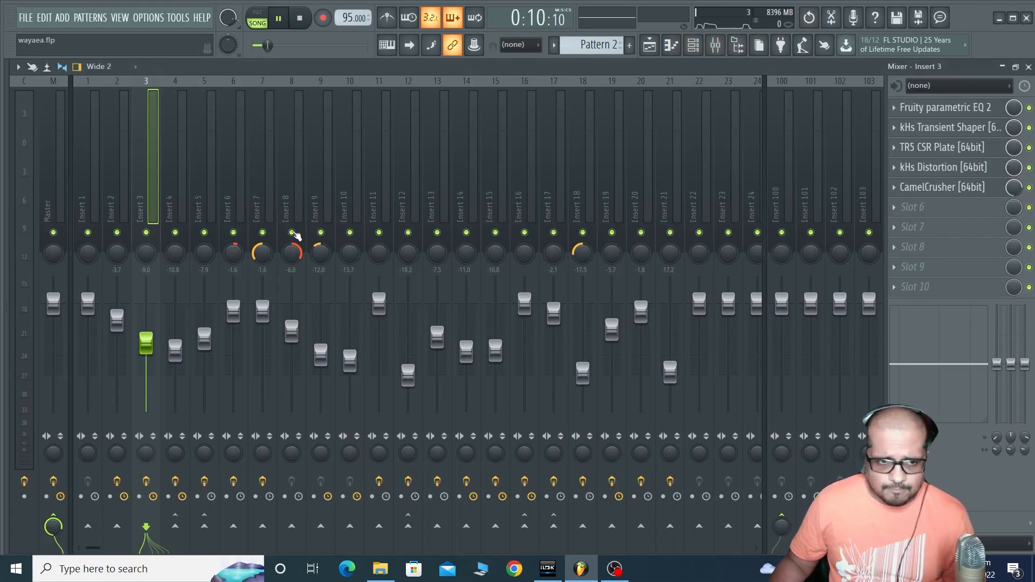
pyautogui.press('space')
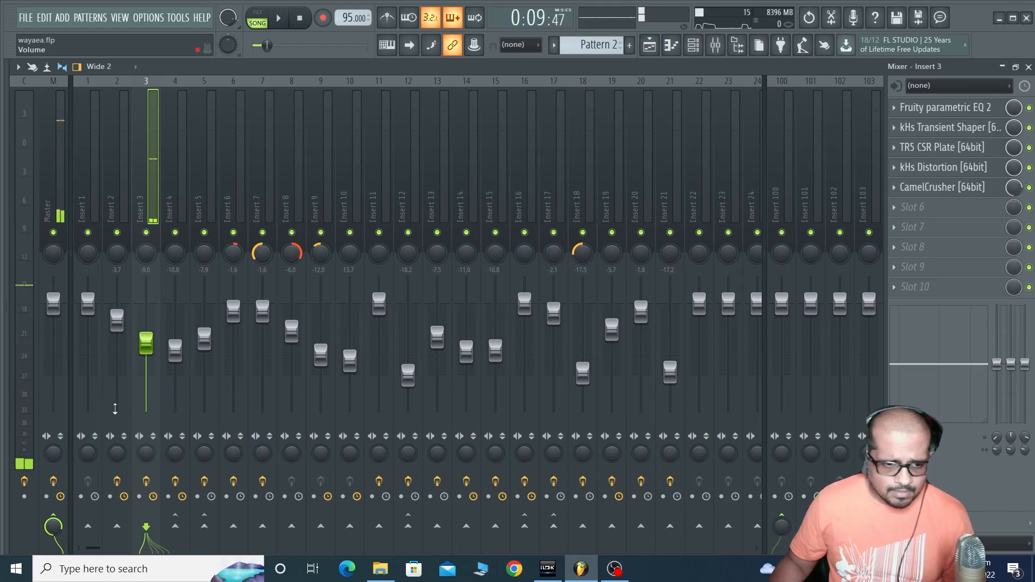
pyautogui.click(145, 481)
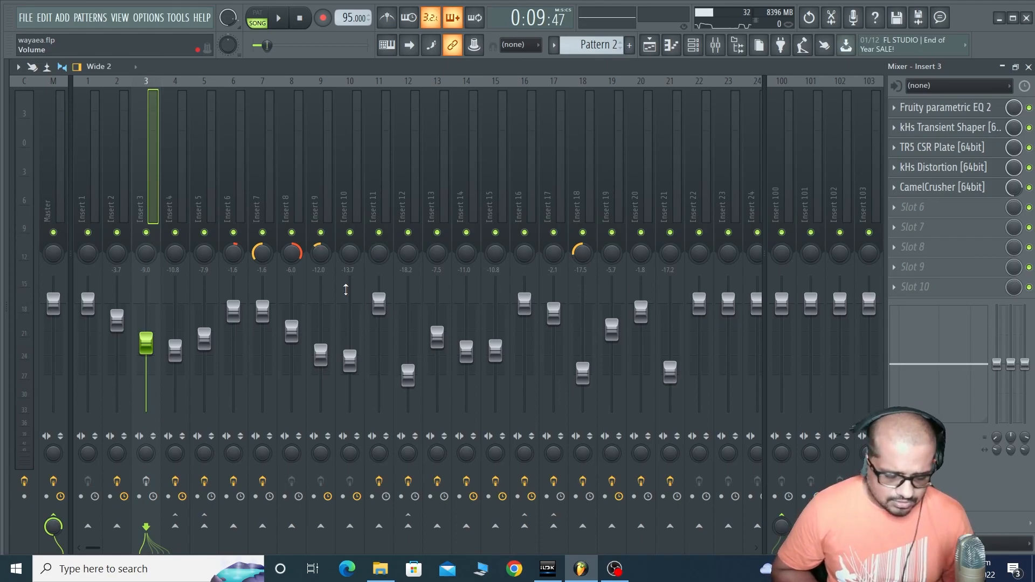
pyautogui.press('space')
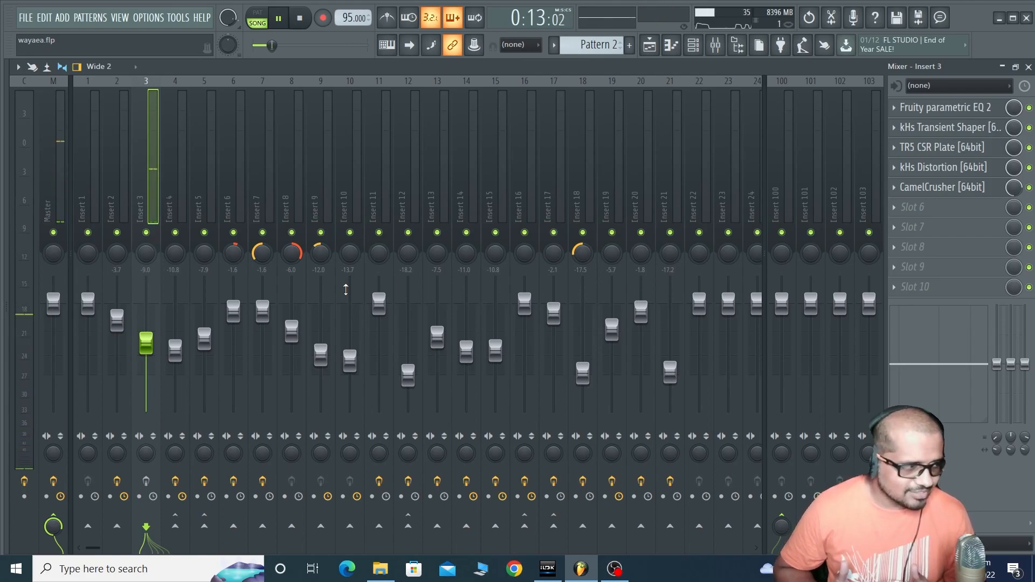
pyautogui.press('space')
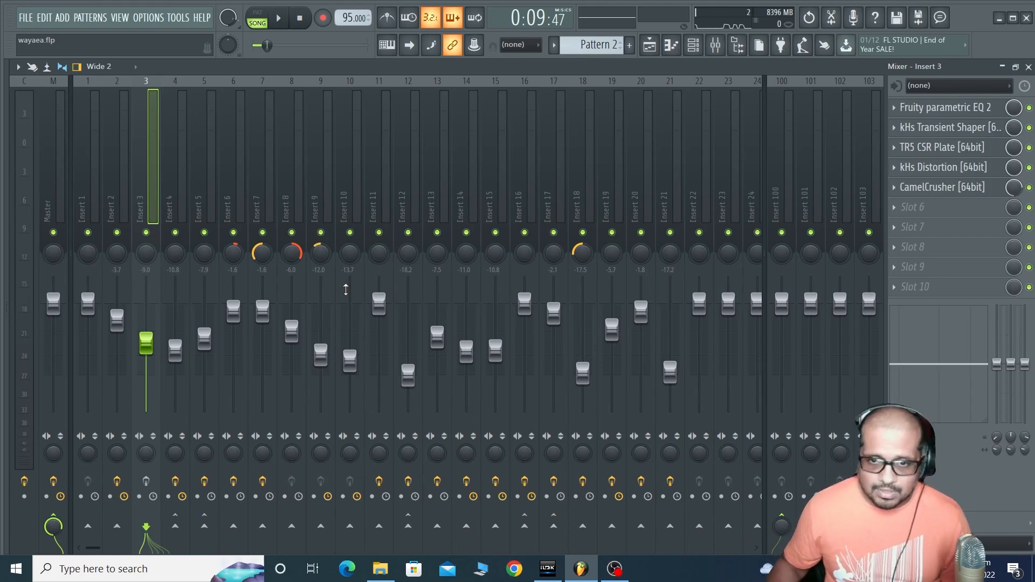
# Step: Undo the pitch shift reset on the EF_snare_cluck sample and return to the mixer
pyautogui.click(693, 46)
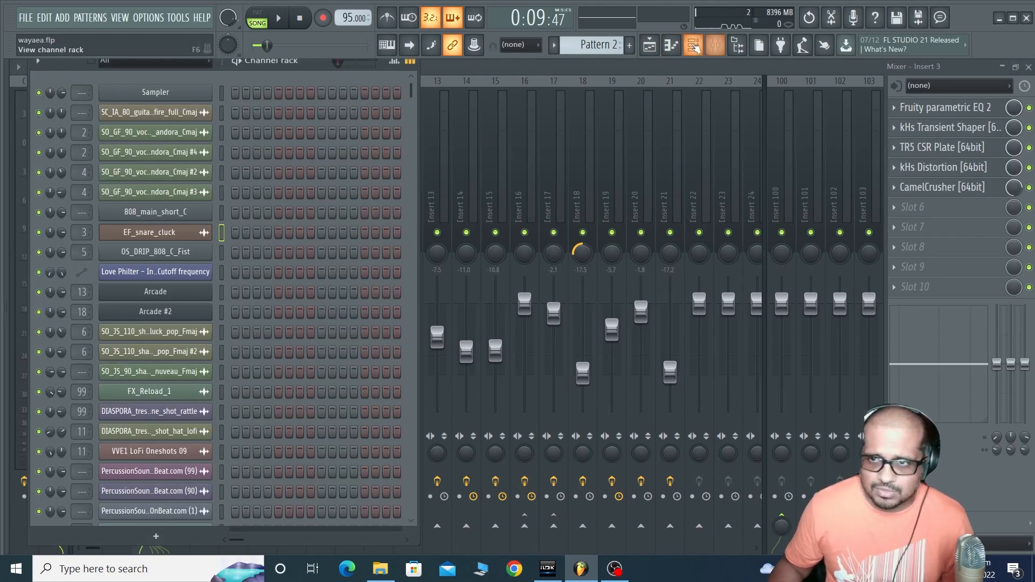
pyautogui.click(182, 240)
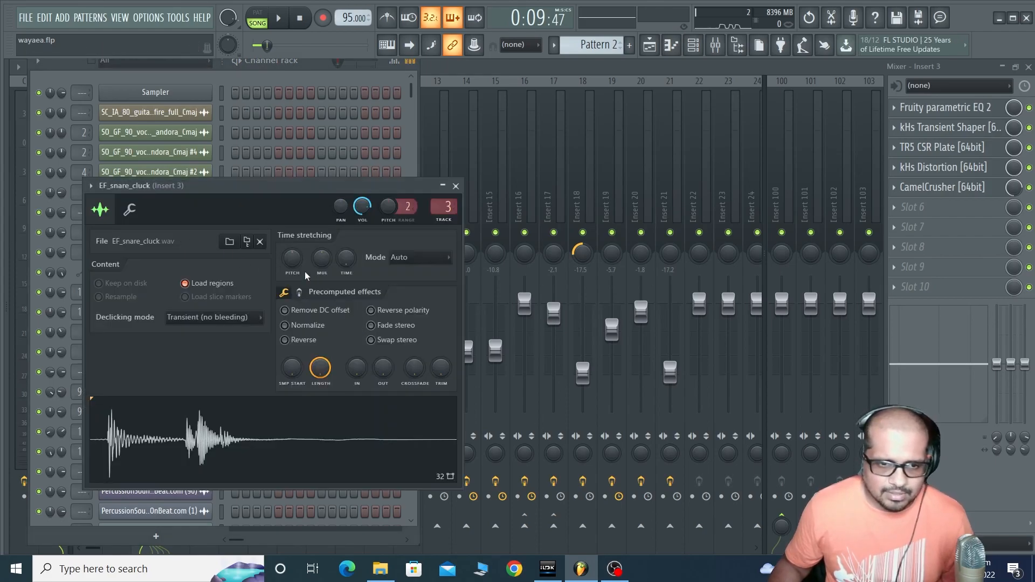
pyautogui.hotkey('ctrl', 'z')
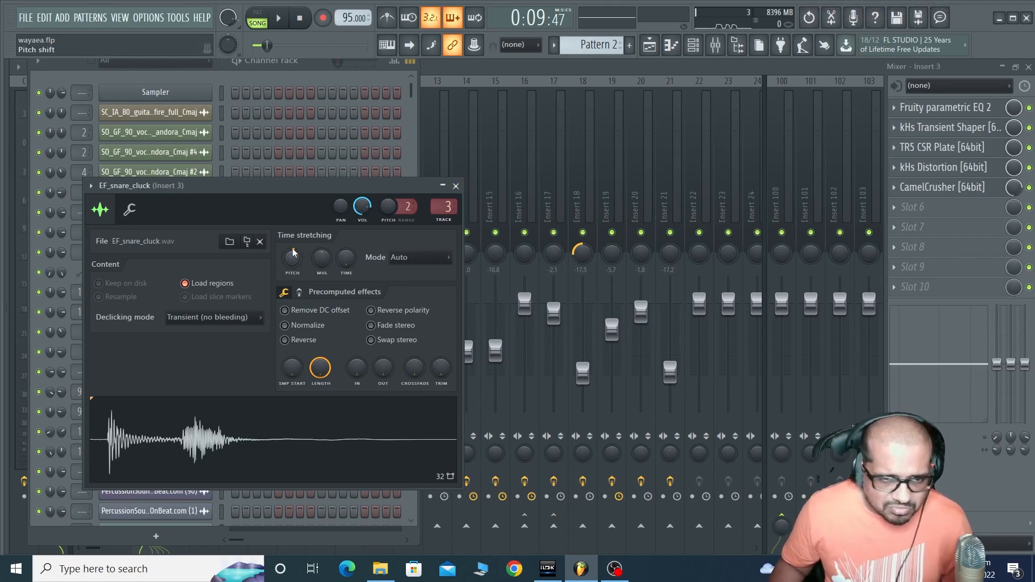
pyautogui.click(455, 186)
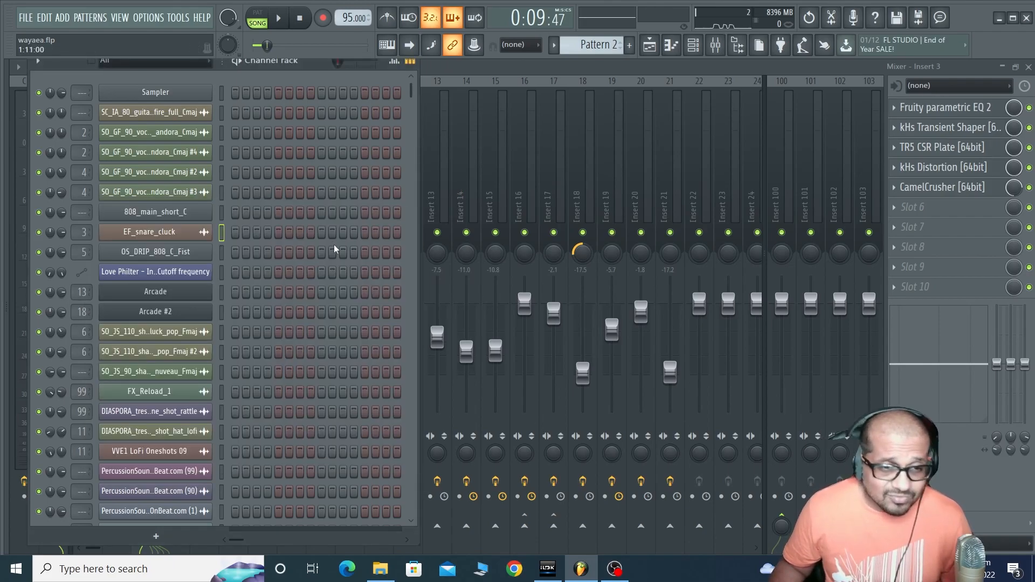
pyautogui.click(464, 64)
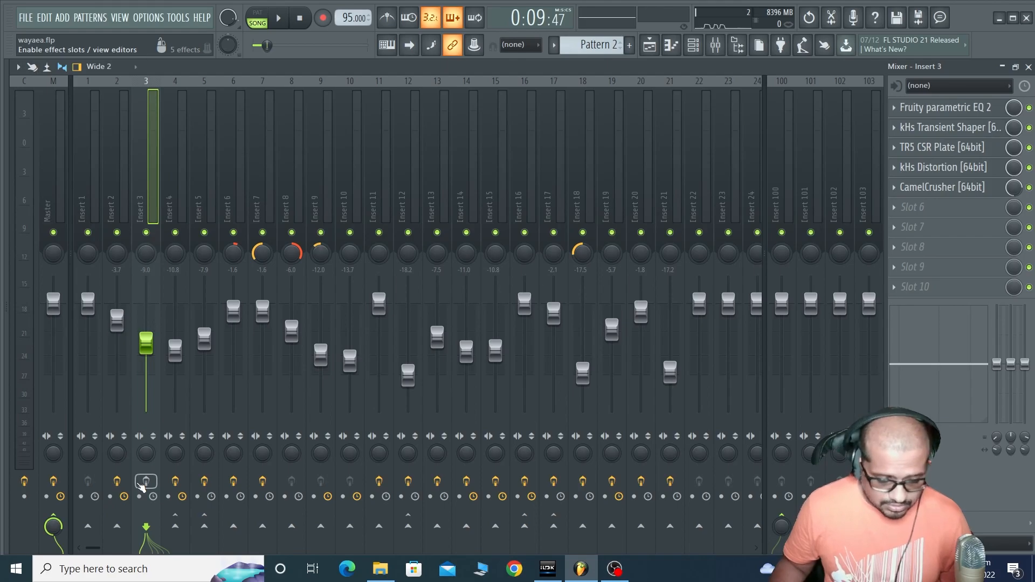
# Step: Play the dry snare, re-enable Insert 3's effects, and leave only Fruity parametric EQ 2 active in its chain
pyautogui.press('space')
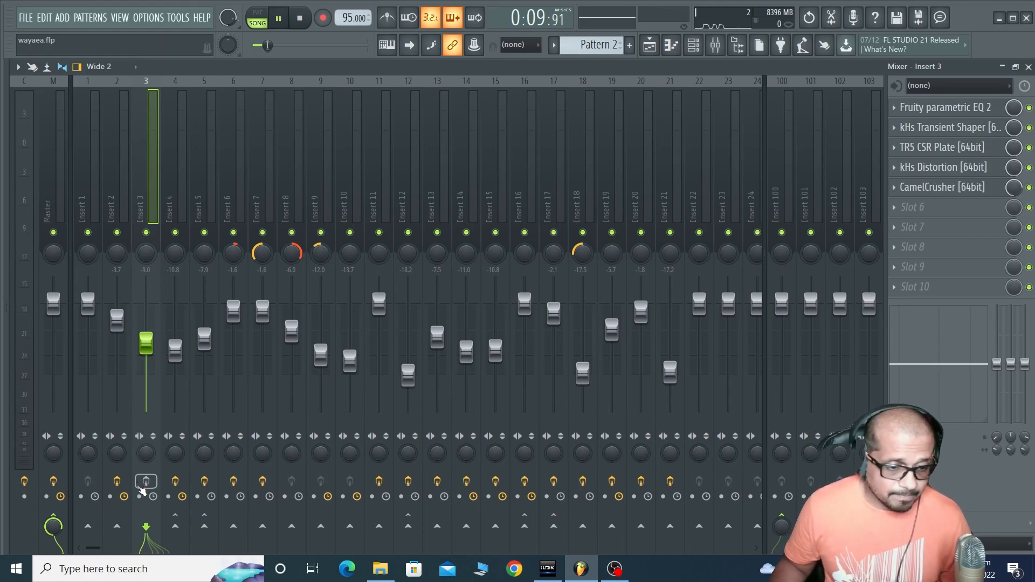
pyautogui.press('space')
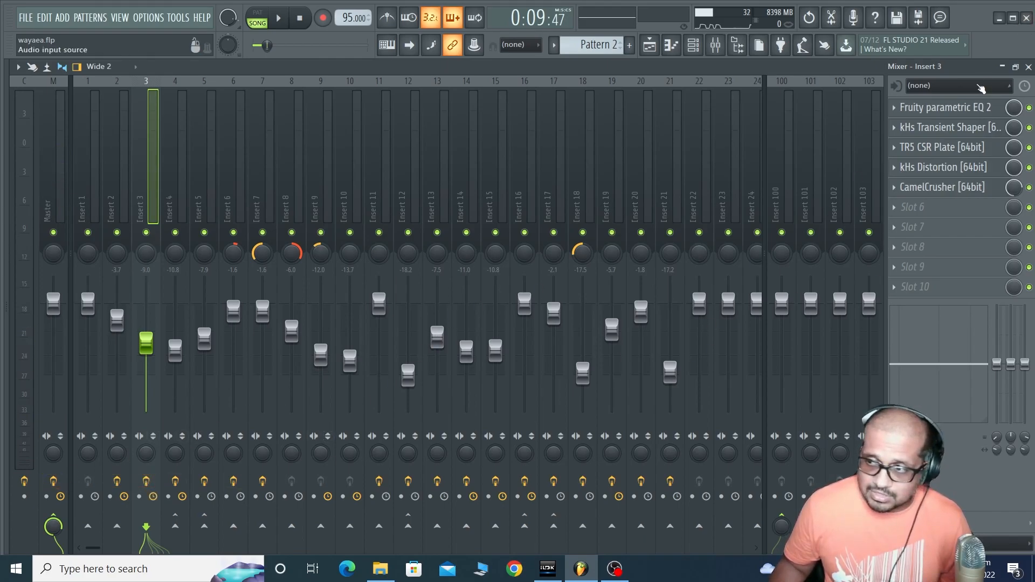
pyautogui.click(1029, 109)
pyautogui.click(1029, 146)
pyautogui.click(1028, 167)
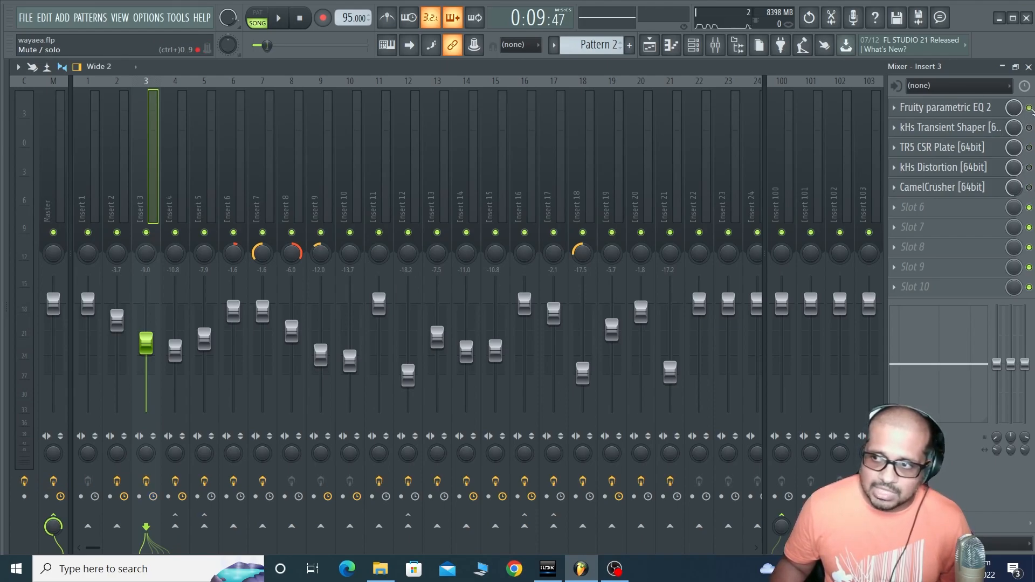
# Step: Show the curve of Insert 3's Fruity parametric EQ 2 while playing the snare, and minimize the plugin
pyautogui.click(1000, 111)
pyautogui.press('space')
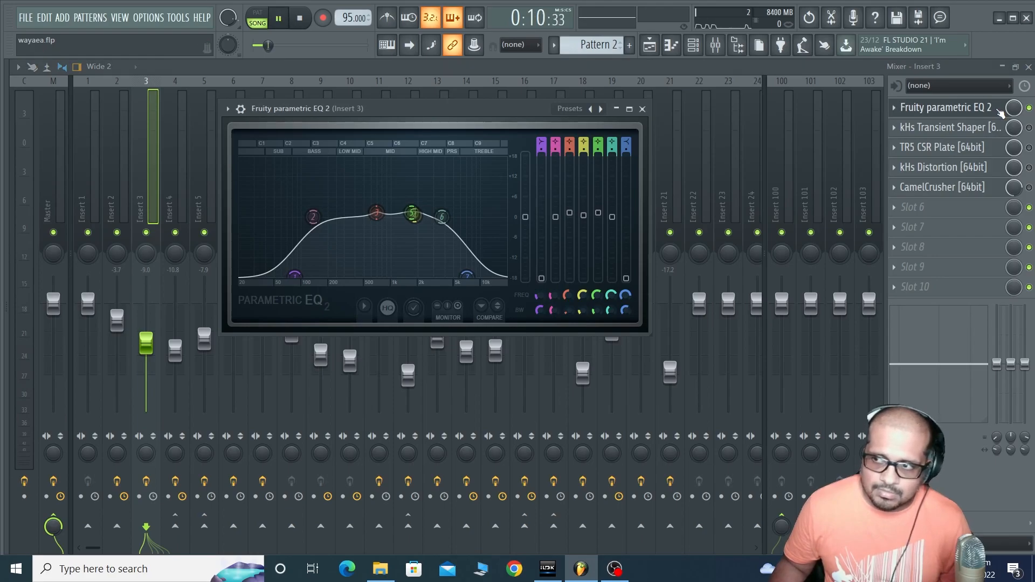
pyautogui.press('space')
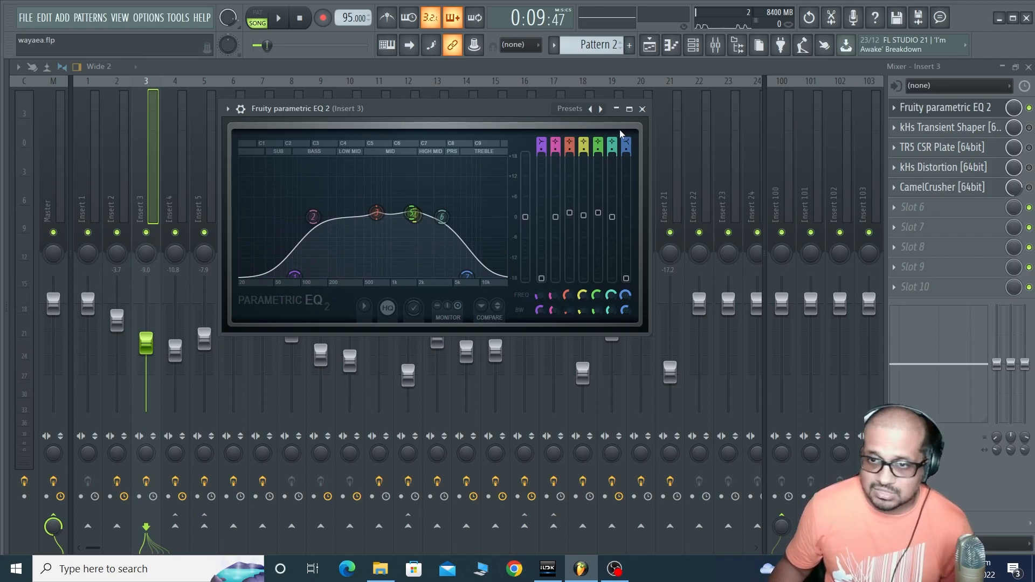
pyautogui.click(616, 109)
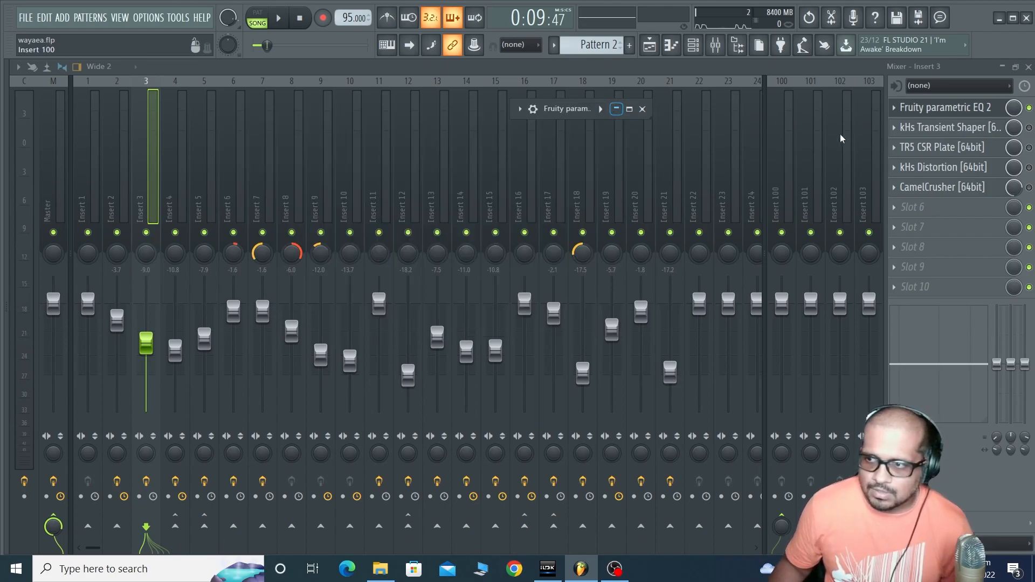
# Step: Enable the kHs Transient Shaper on Insert 3 and play the snare with it
pyautogui.click(1028, 127)
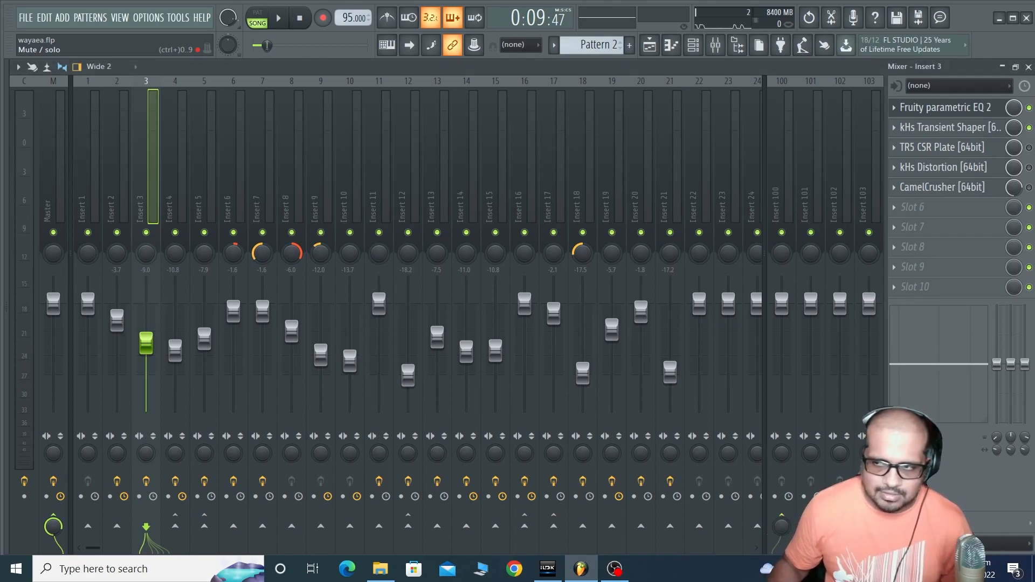
pyautogui.press('space')
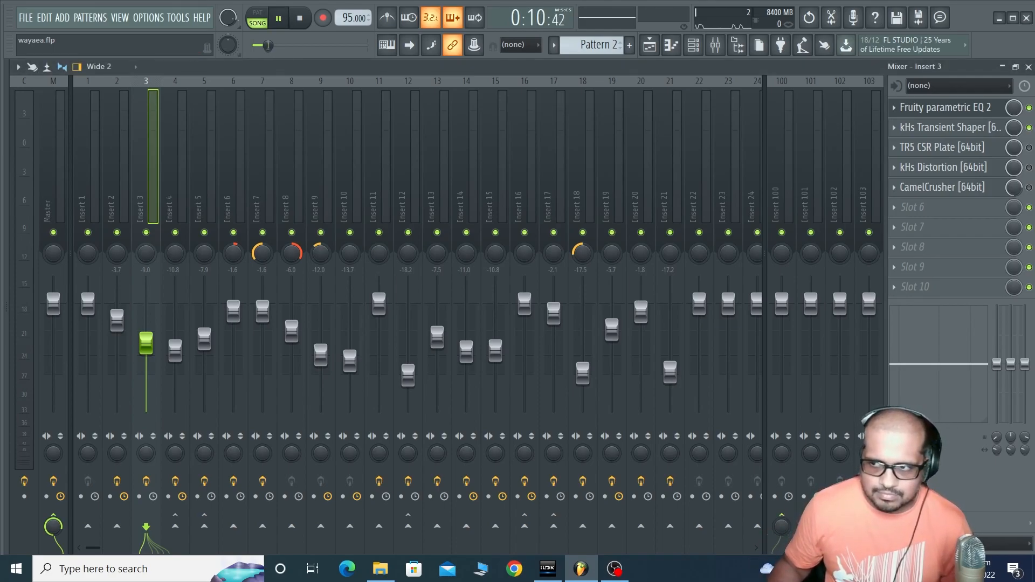
pyautogui.press('space')
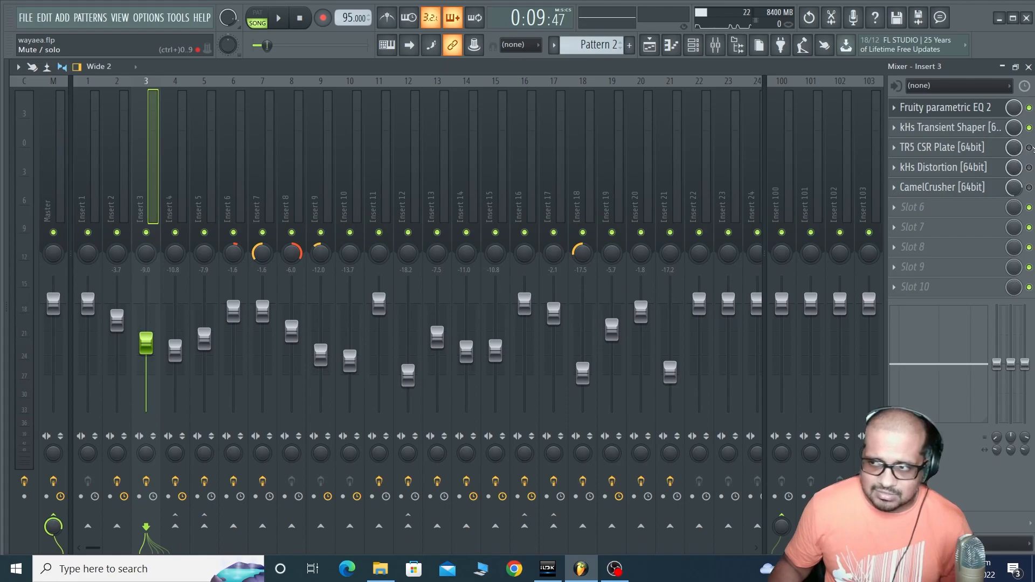
# Step: Enable TR5 CSR Plate and kHs Distortion one after the other on Insert 3, playing the snare with each addition
pyautogui.press('space')
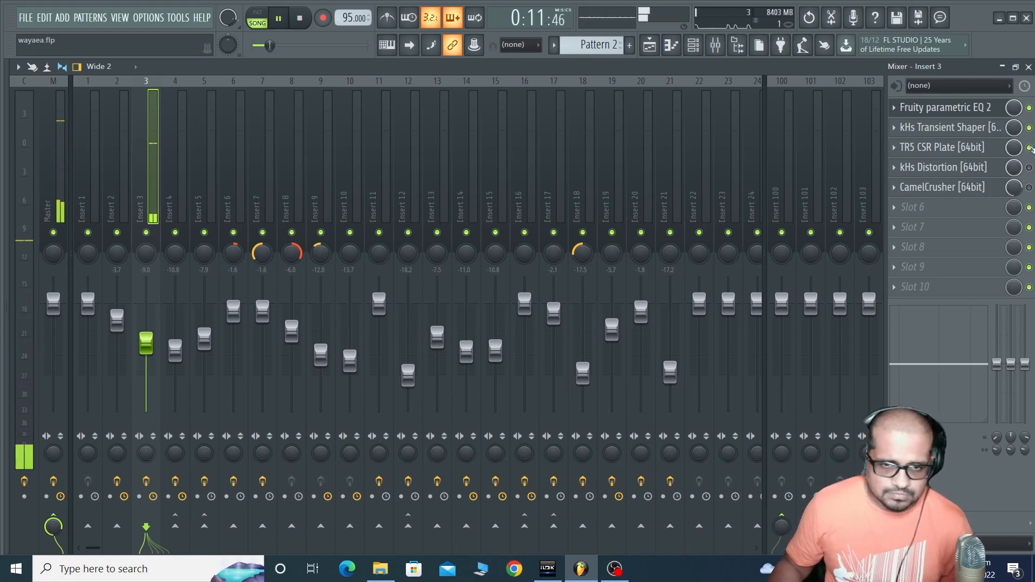
pyautogui.press('space')
pyautogui.press('space')
pyautogui.press('space')
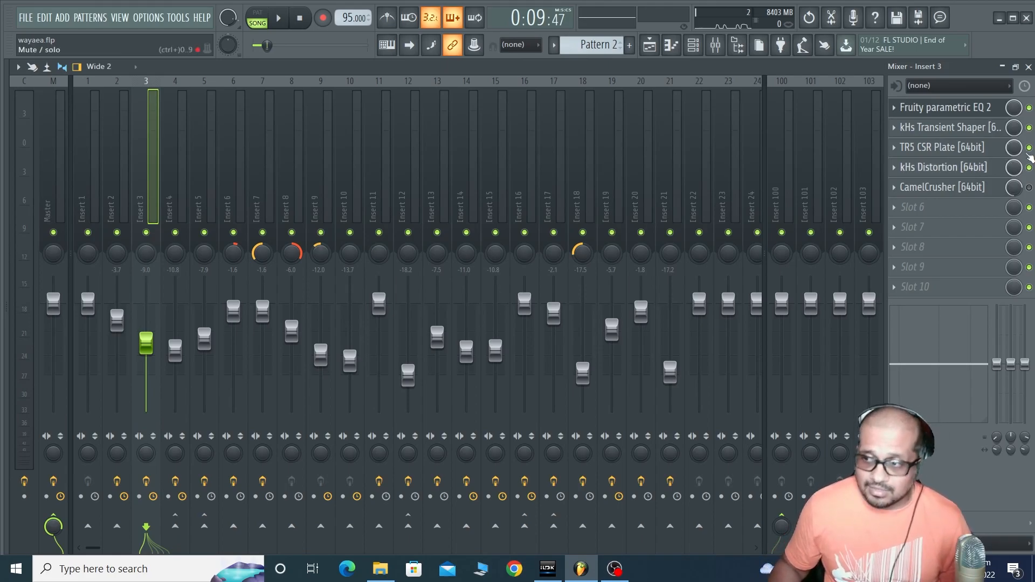
# Step: Enable CamelCrusher on Insert 3, play the snare with its settings shown, and close the plugin
pyautogui.click(968, 187)
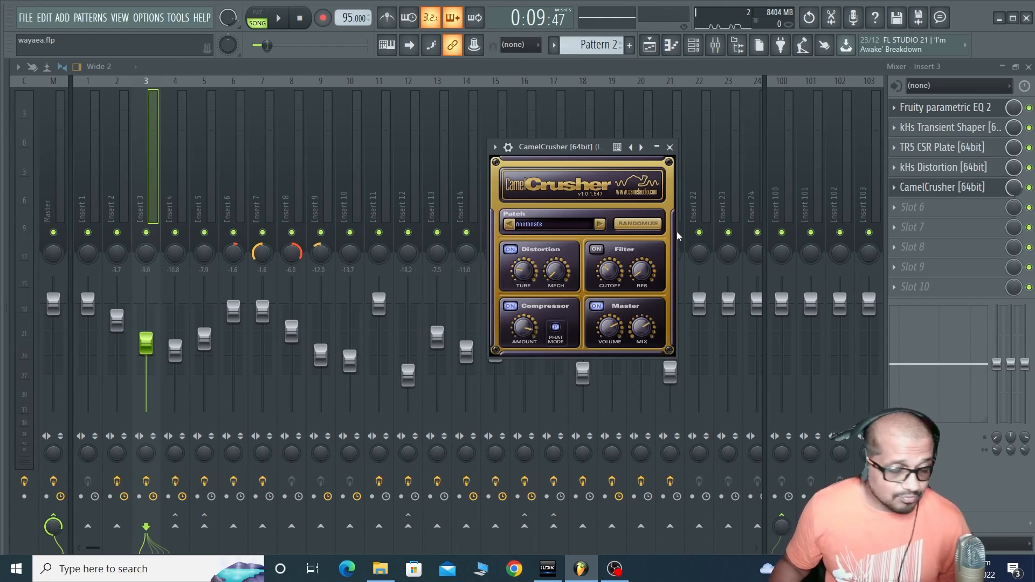
pyautogui.press('space')
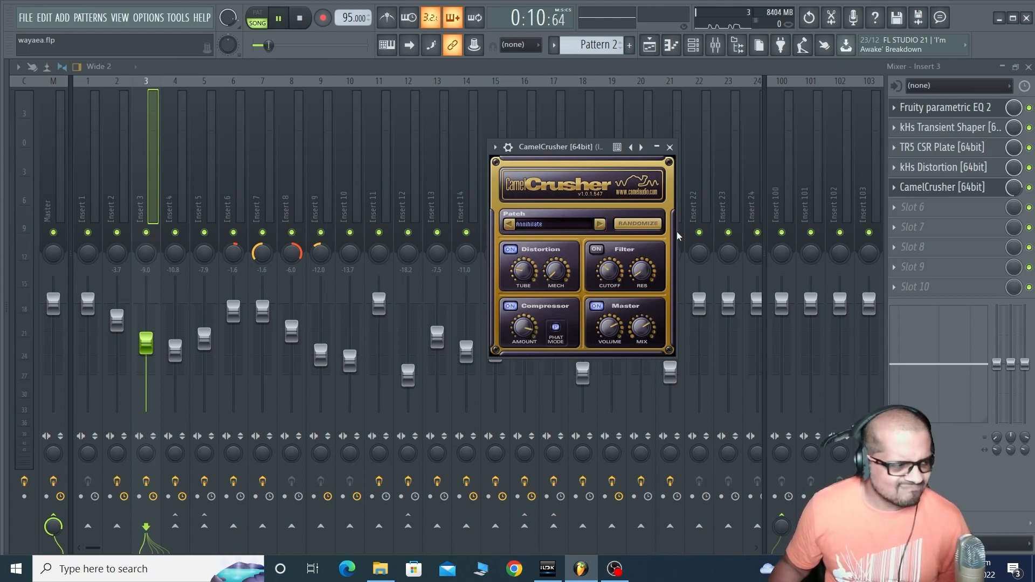
pyautogui.press('space')
pyautogui.click(656, 147)
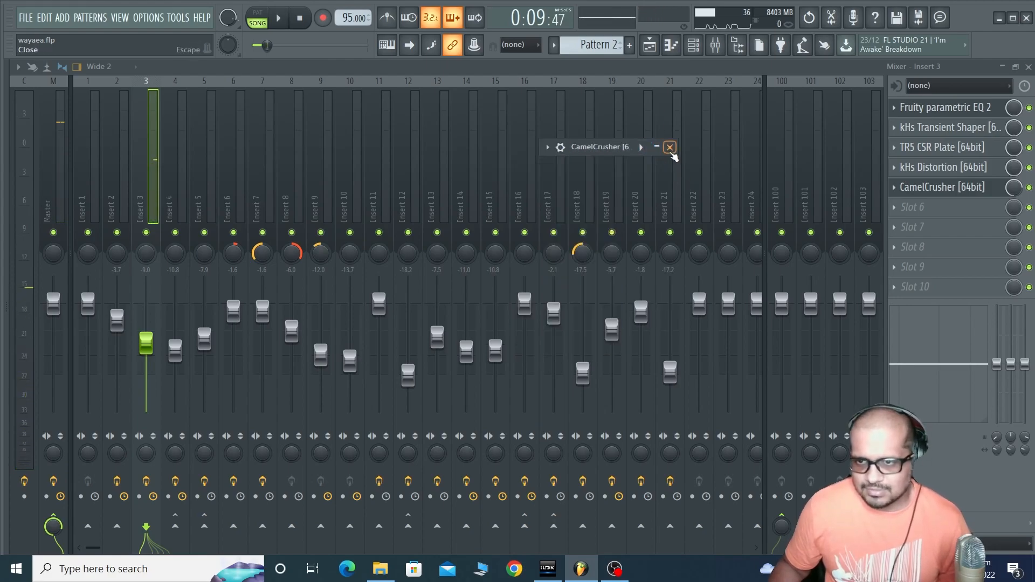
pyautogui.click(669, 147)
# Step: Unmute Tracks 1 and 3 in the playlist alongside Track 2, and play the combination from about bar 3.5
pyautogui.click(649, 45)
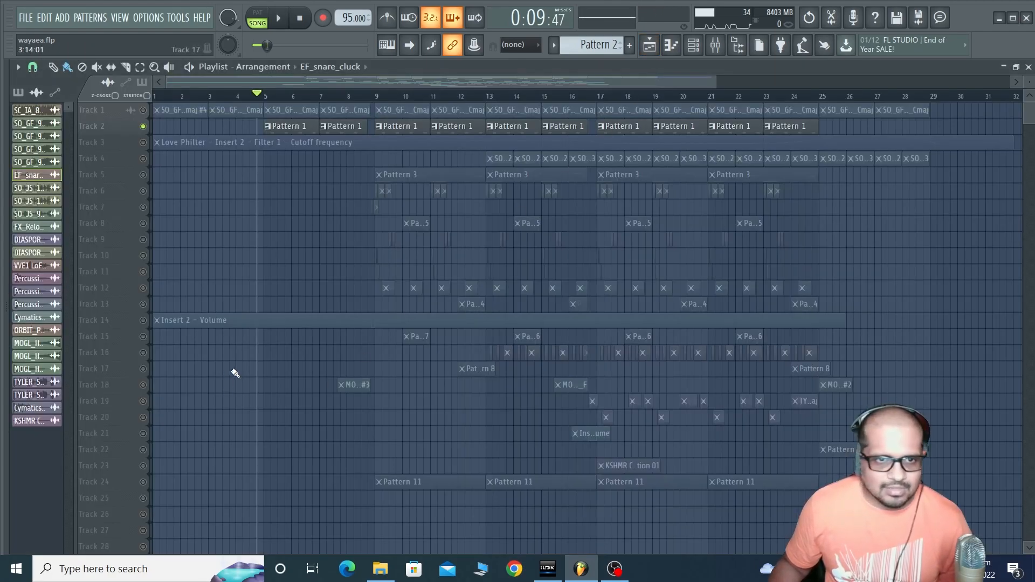
pyautogui.click(143, 110)
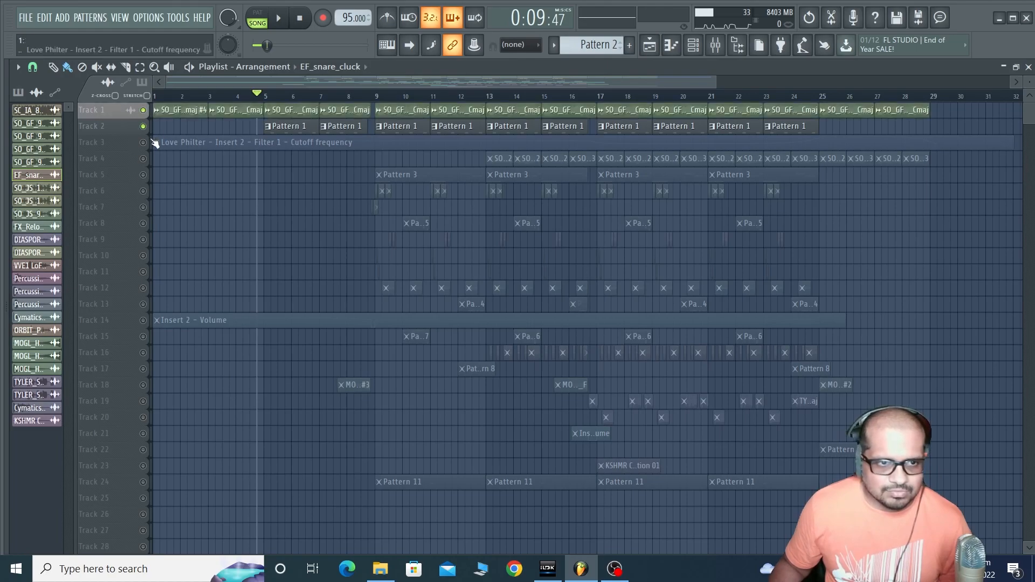
pyautogui.click(142, 143)
pyautogui.click(231, 97)
pyautogui.press('space')
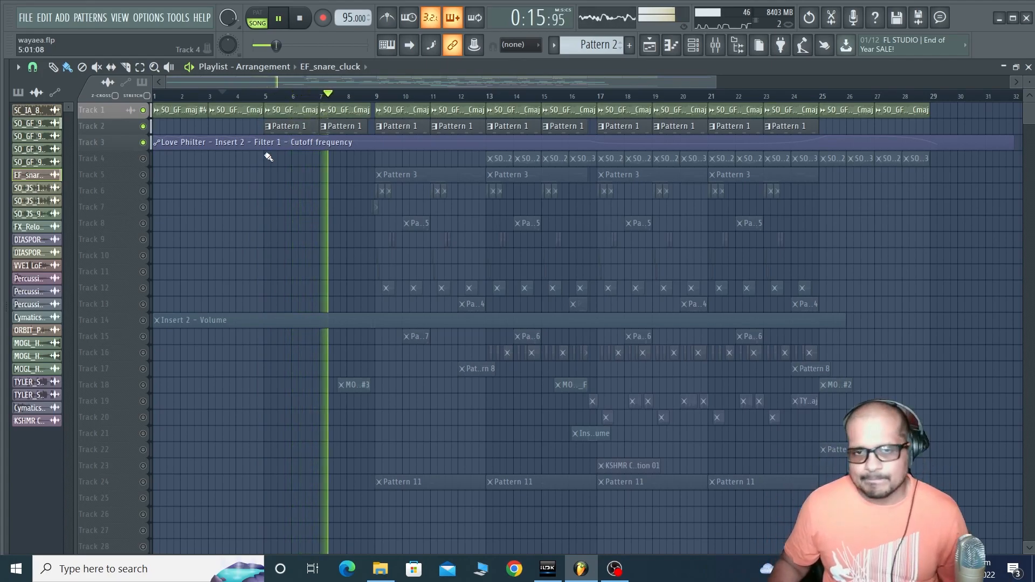
pyautogui.press('space')
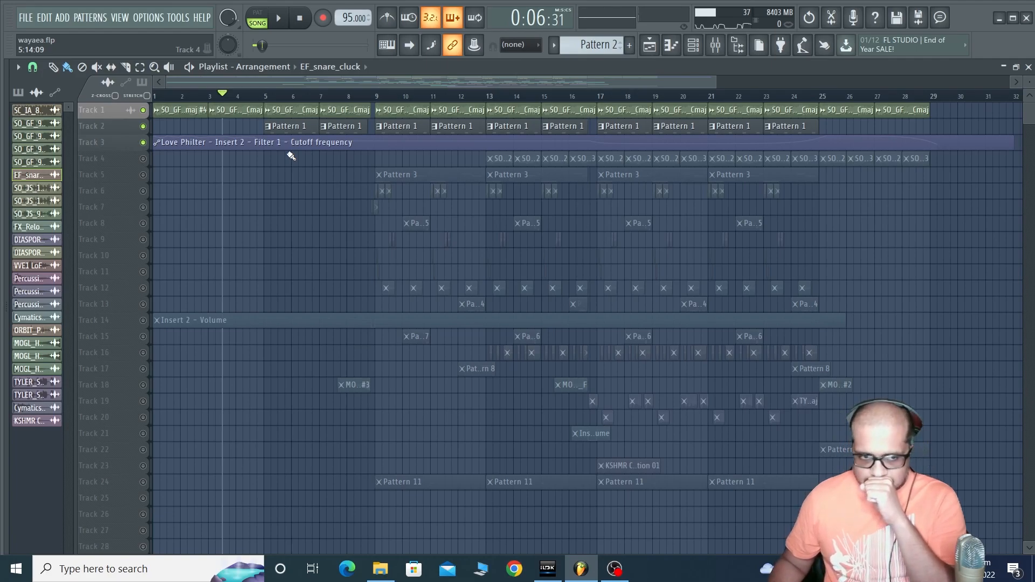
pyautogui.scroll(-3, 287, 216)
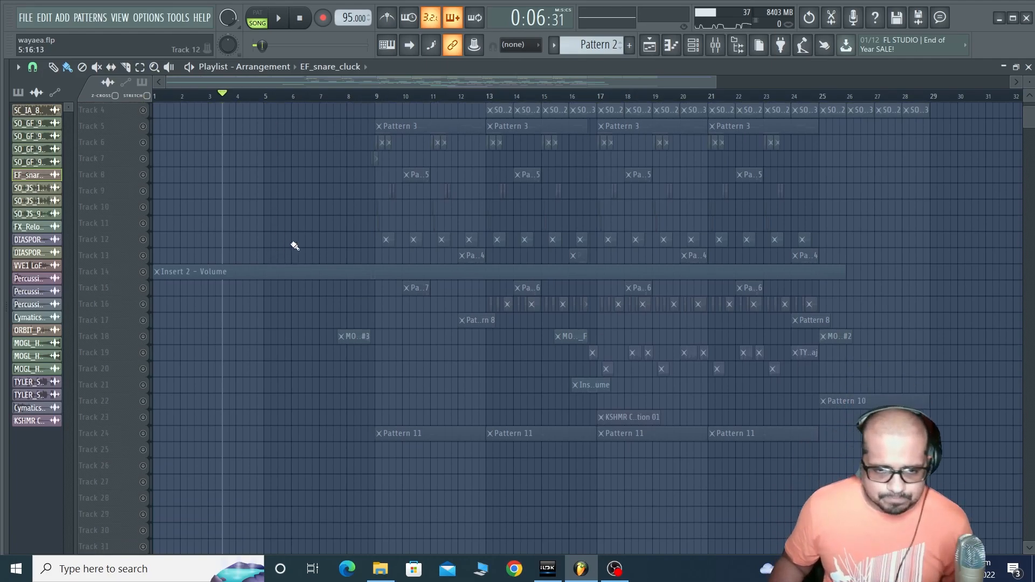
pyautogui.rightClick(131, 338)
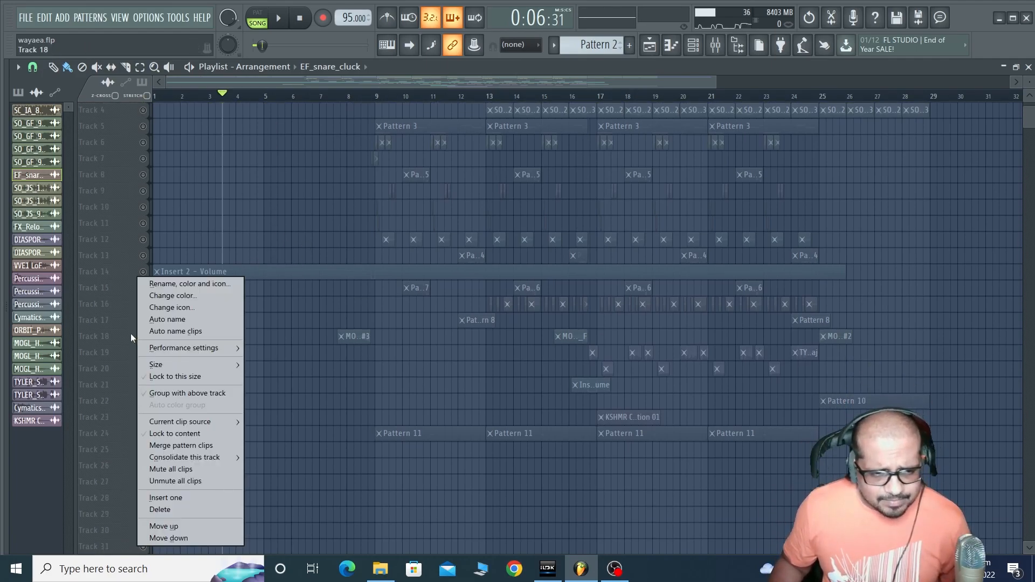
pyautogui.rightClick(115, 320)
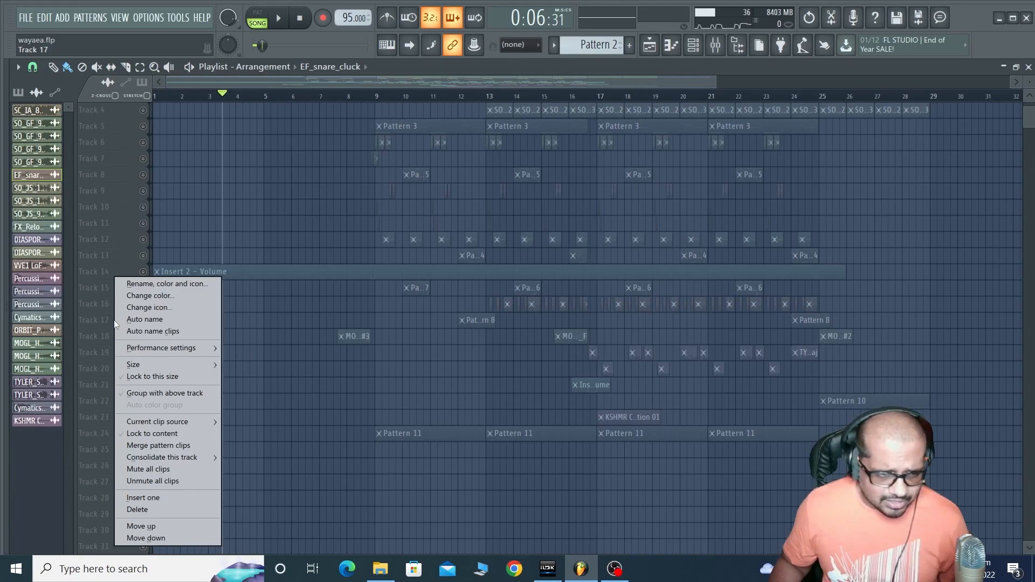
pyautogui.click(124, 237)
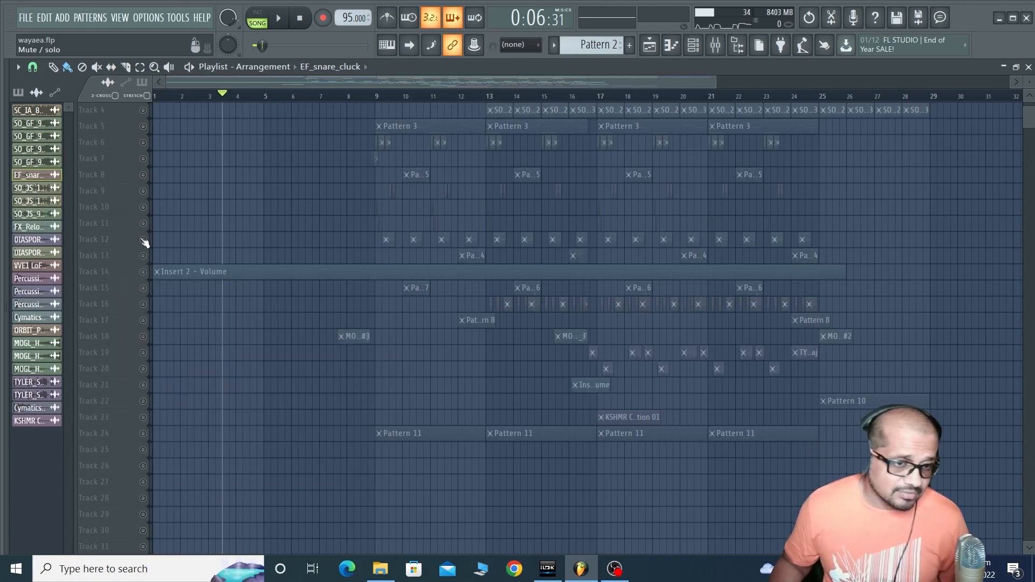
# Step: Unmute all playlist tracks and select the time range from about bar 7.25 to bar 9.5
pyautogui.rightClick(143, 240)
pyautogui.rightClick(144, 240)
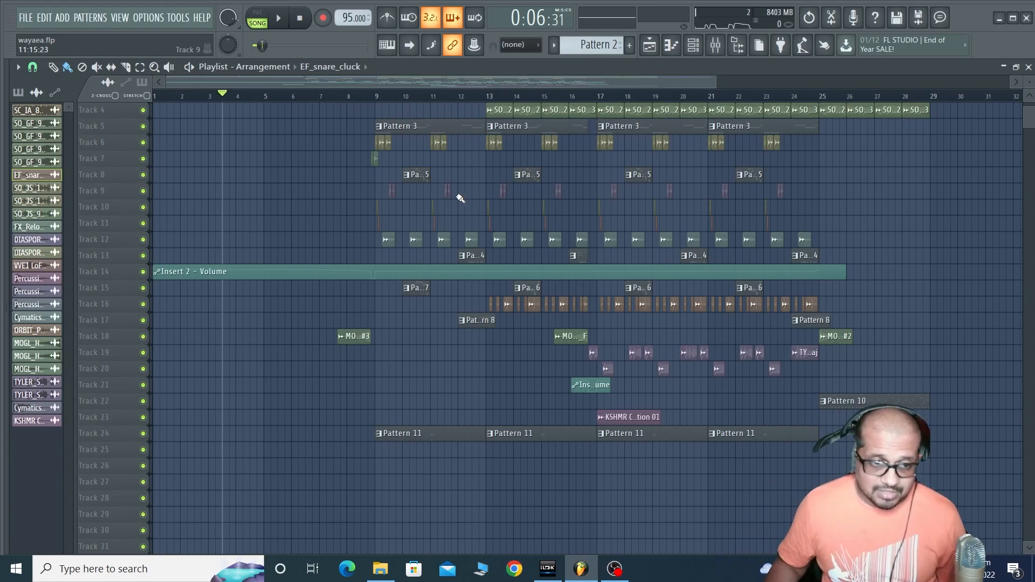
pyautogui.scroll(3, 464, 197)
pyautogui.scroll(-2, 398, 302)
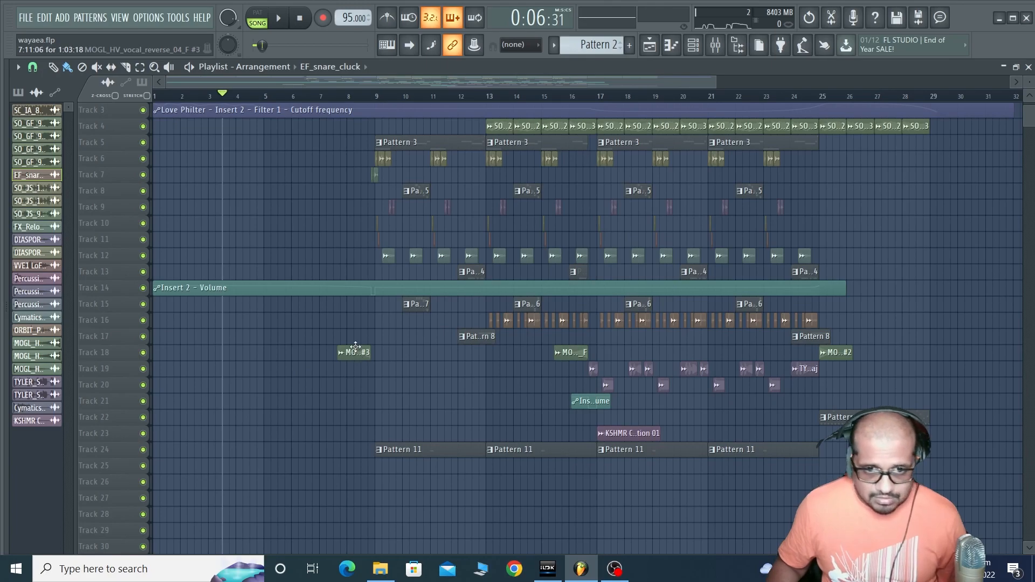
pyautogui.scroll(5, 356, 353)
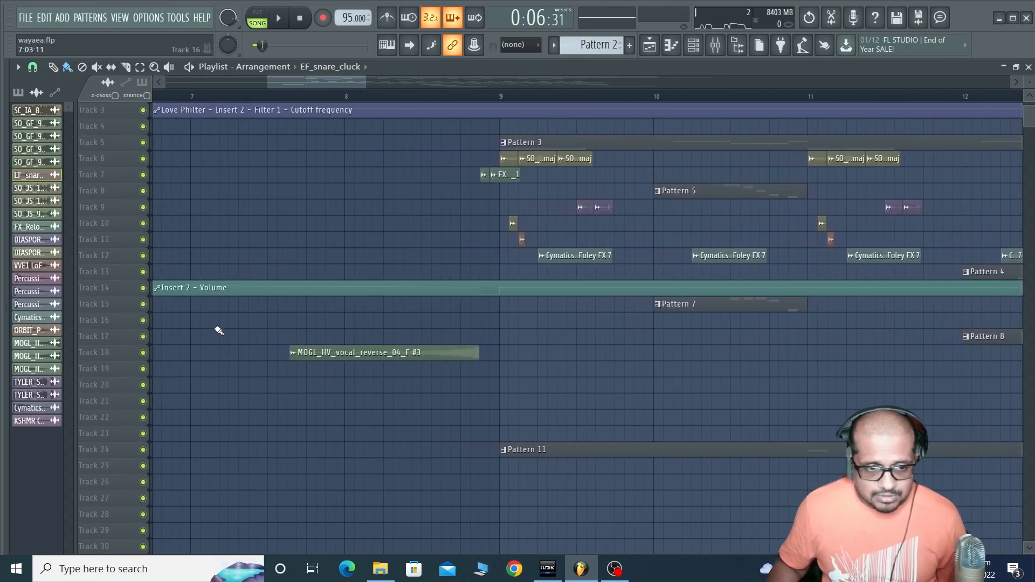
pyautogui.moveTo(236, 96); pyautogui.dragTo(577, 70)
pyautogui.moveTo(4, 404)
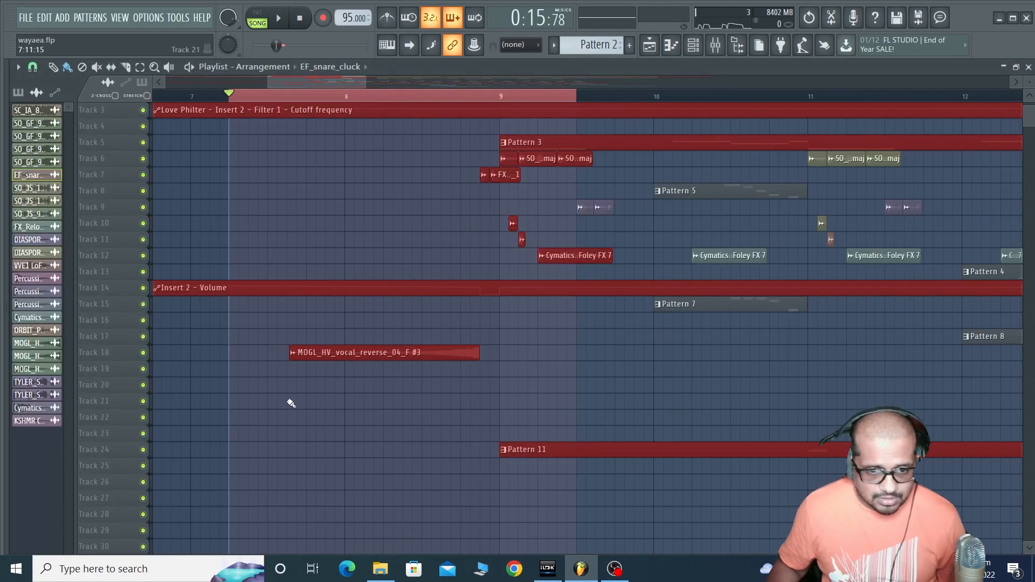
# Step: Solo Track 18 and play its MOGL_HV_vocal_reverse_04_F #3 clip
pyautogui.rightClick(143, 352)
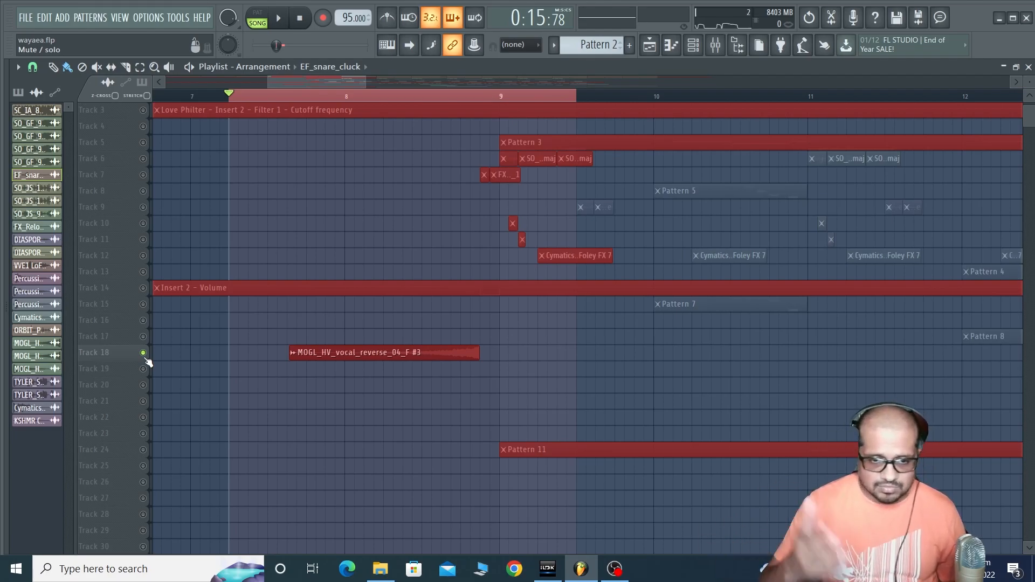
pyautogui.press('space')
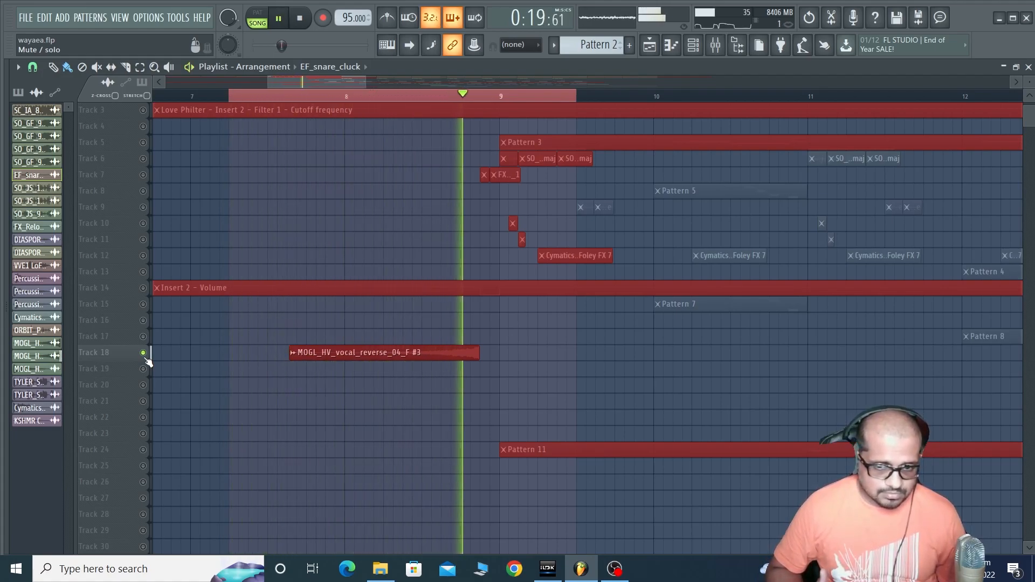
pyautogui.press('space')
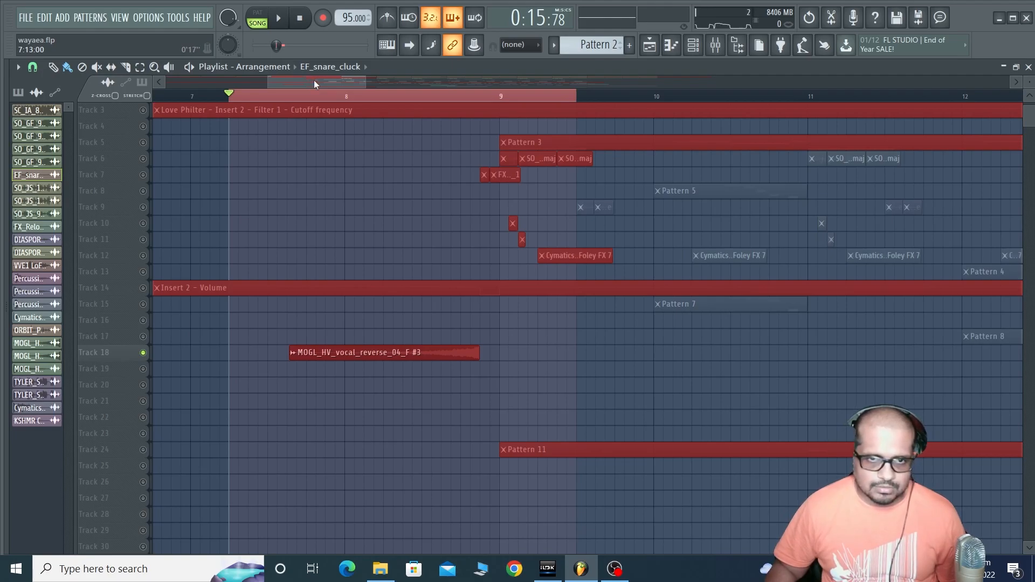
pyautogui.moveTo(314, 80); pyautogui.dragTo(331, 82)
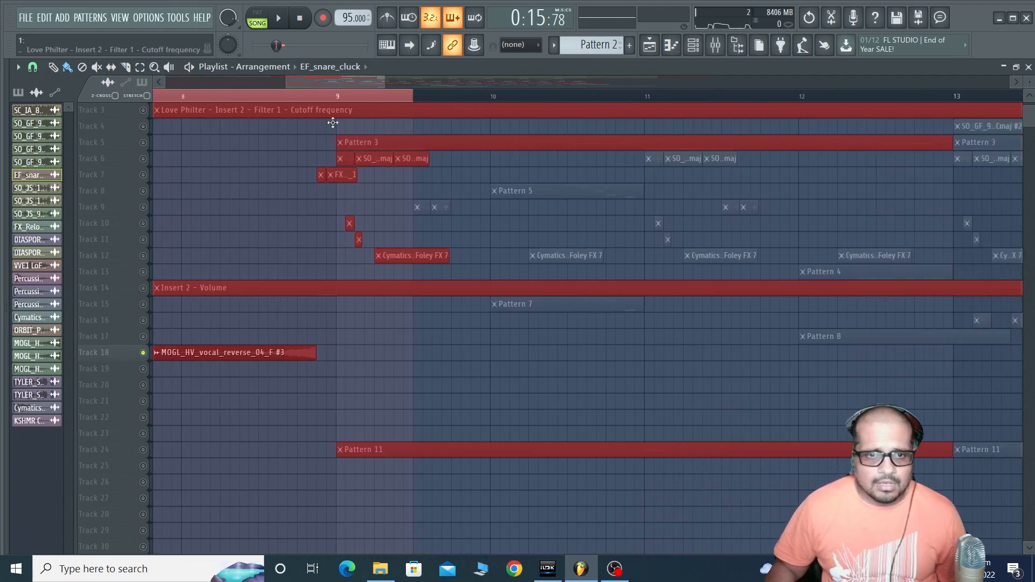
# Step: Solo Track 7 in the playlist and play its FX_Reload_1 clips leading into bar 9
pyautogui.scroll(3, 296, 207)
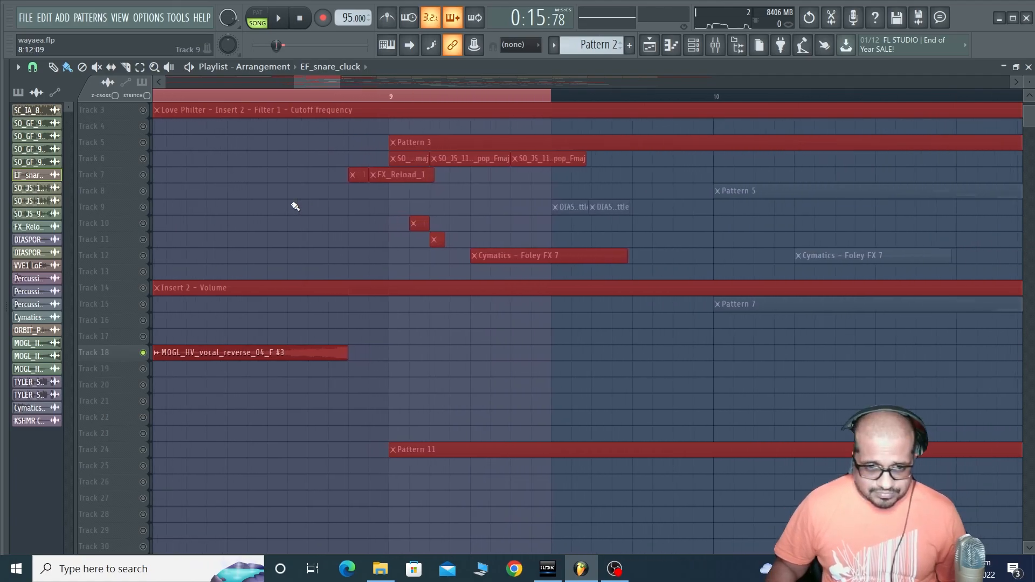
pyautogui.scroll(2, 295, 206)
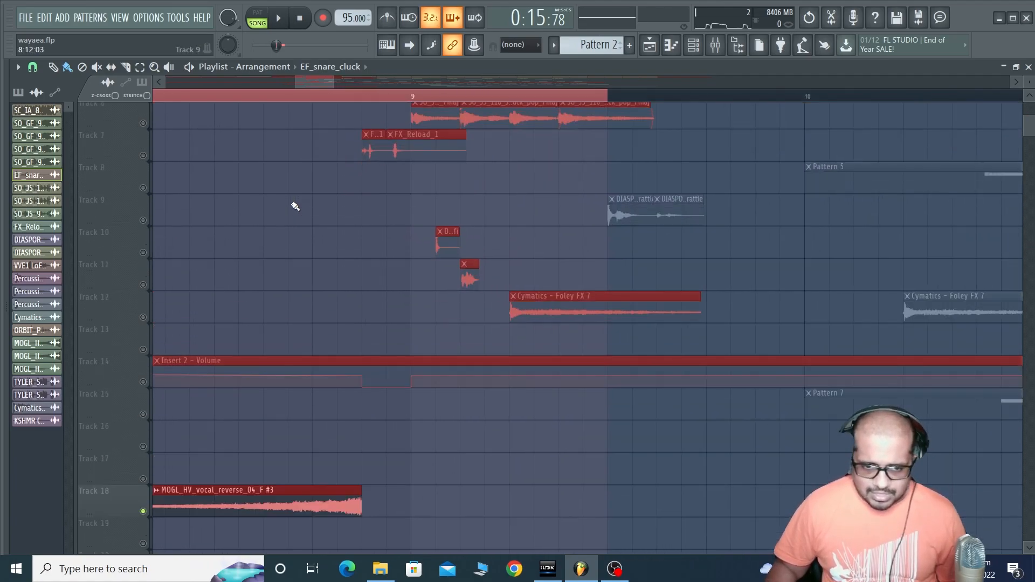
pyautogui.scroll(3, 296, 206)
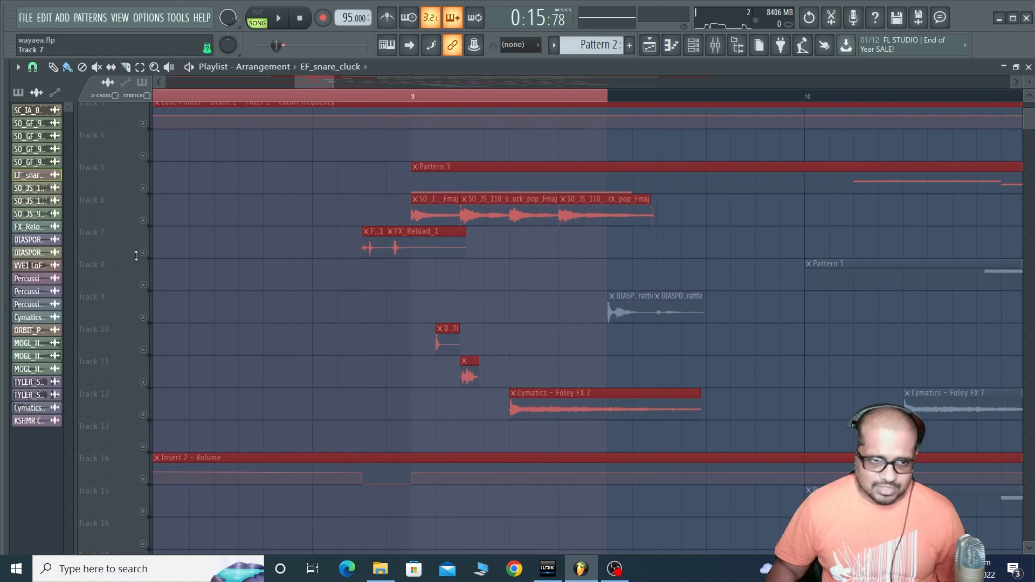
pyautogui.scroll(-8, 189, 259)
pyautogui.scroll(9, 220, 301)
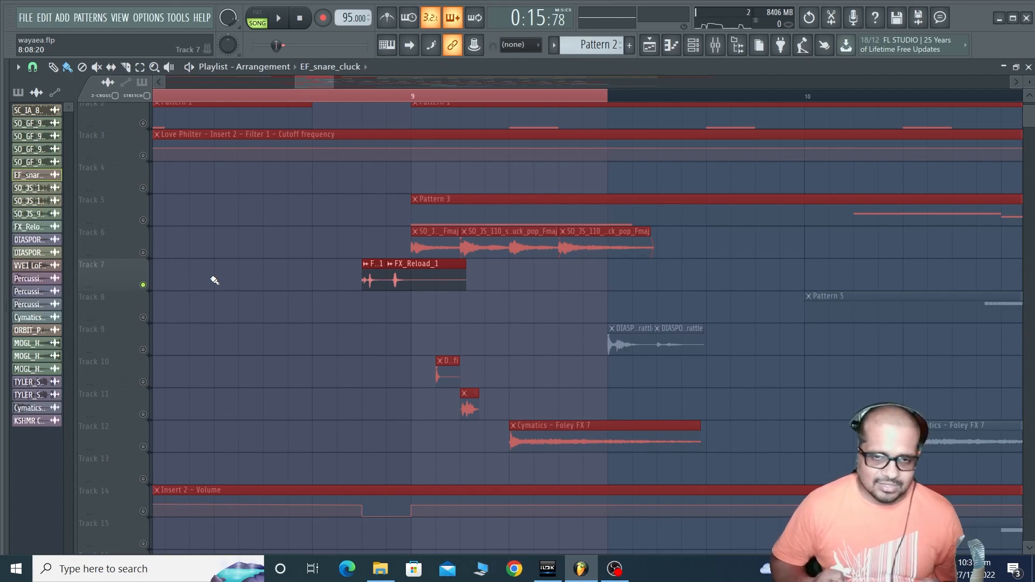
pyautogui.press('space')
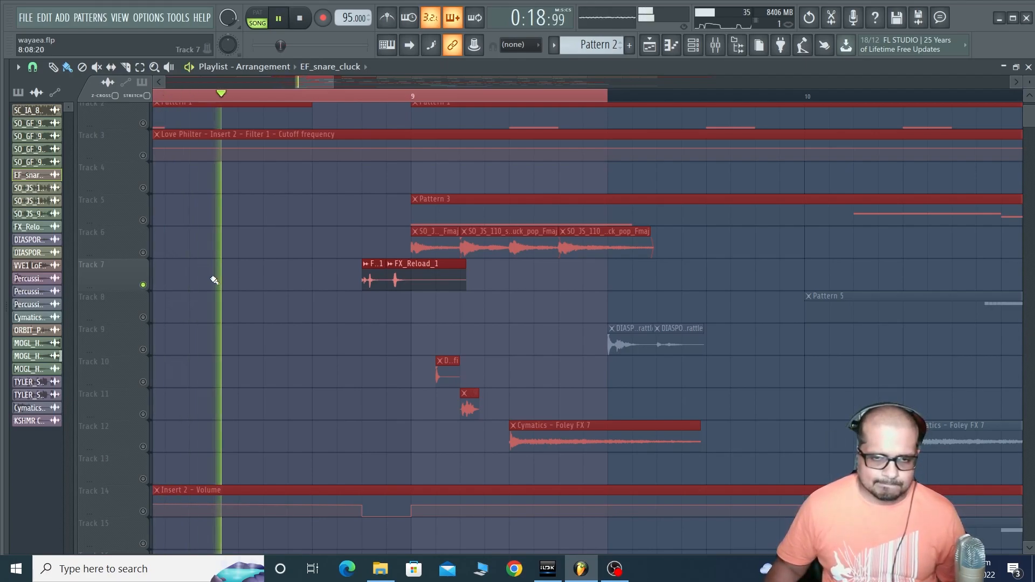
pyautogui.press('space')
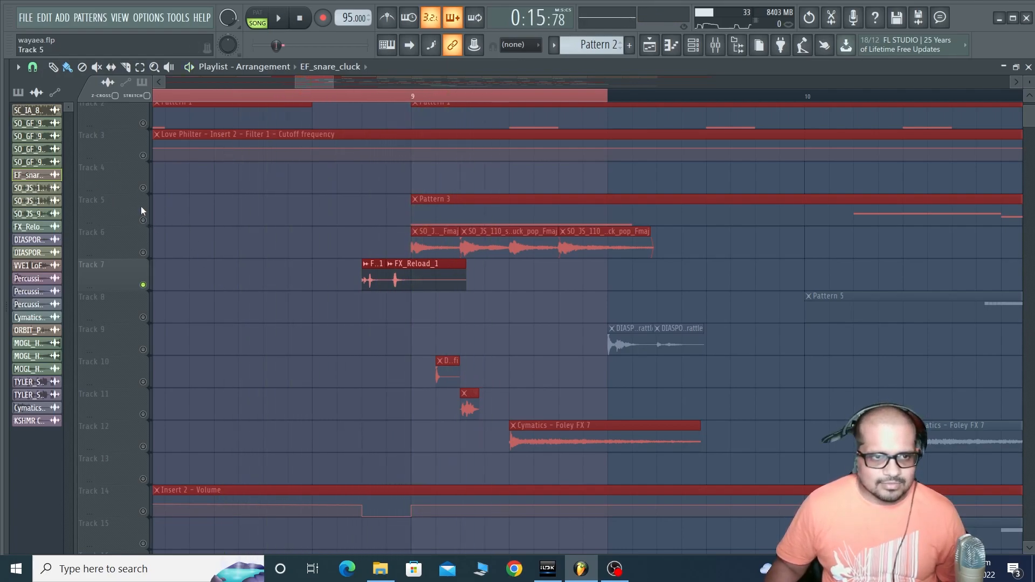
# Step: Unmute all playlist tracks and play the transition into bar 9 with every layer together
pyautogui.rightClick(143, 124)
pyautogui.rightClick(142, 125)
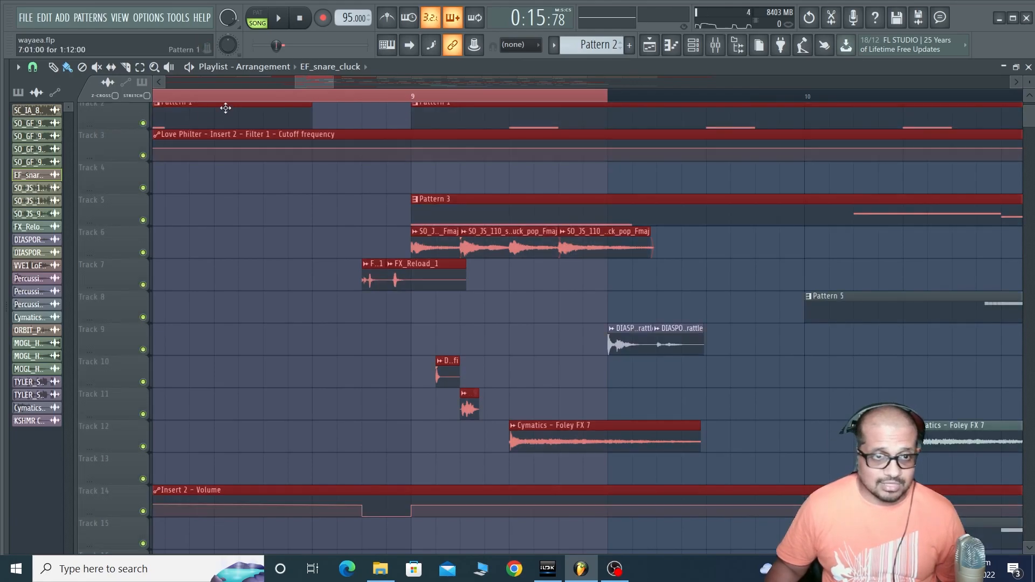
pyautogui.press('space')
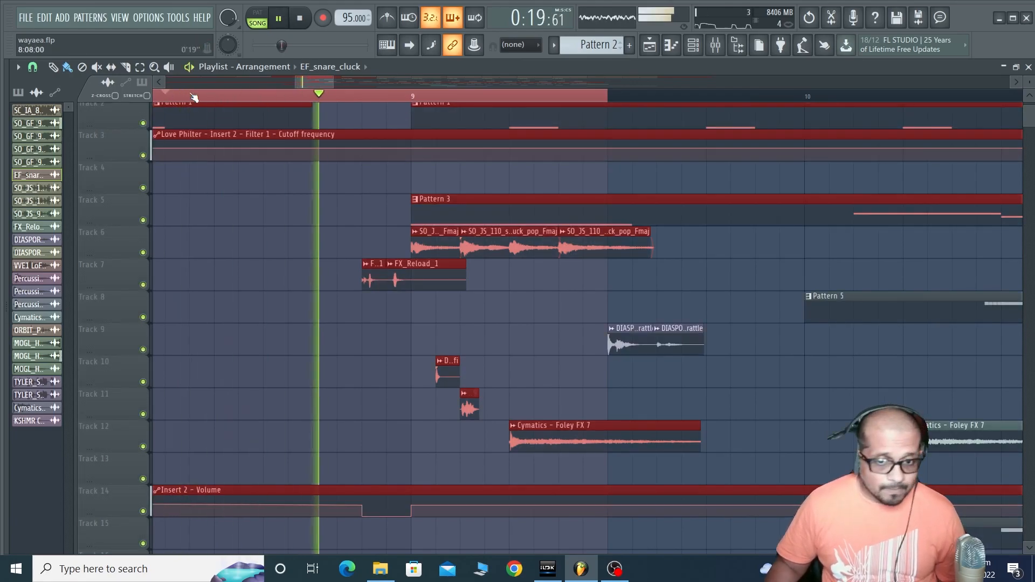
pyautogui.press('space')
# Step: Examine how the clips and patterns on Tracks 1 to 21 are arranged from bar 8 to about bar 19
pyautogui.scroll(-3, 246, 225)
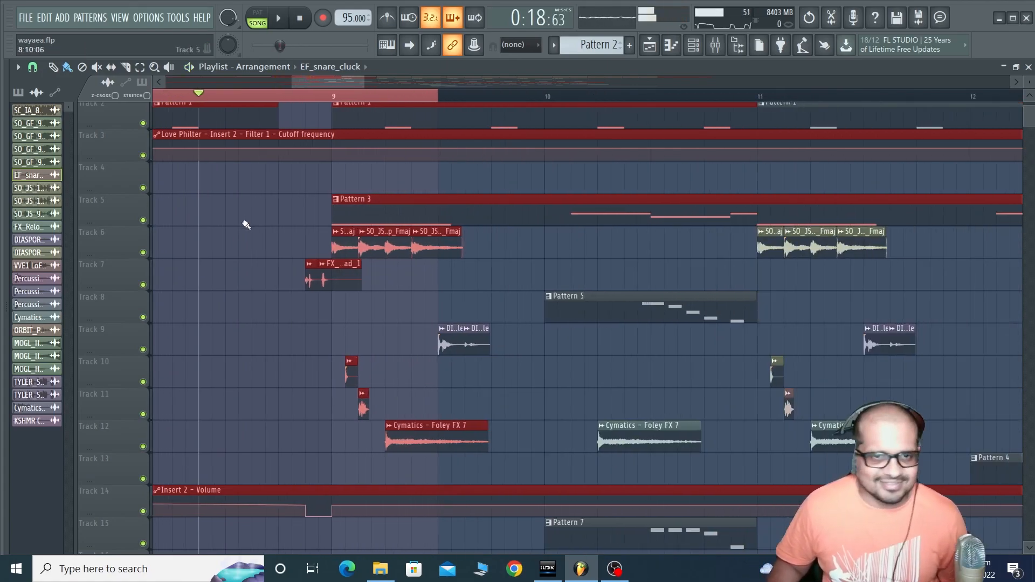
pyautogui.scroll(-2, 237, 230)
pyautogui.scroll(1, 231, 235)
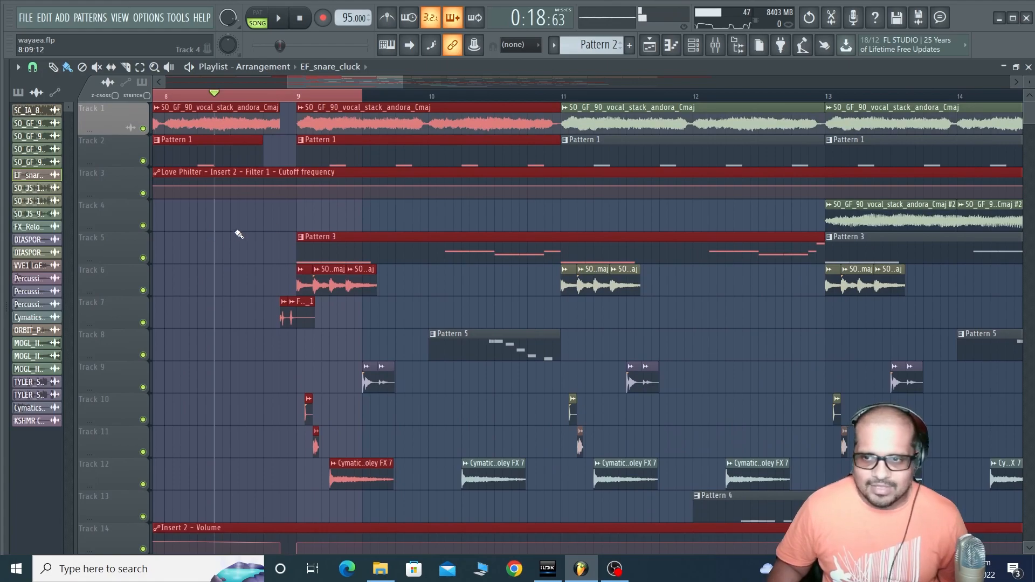
pyautogui.scroll(-3, 181, 291)
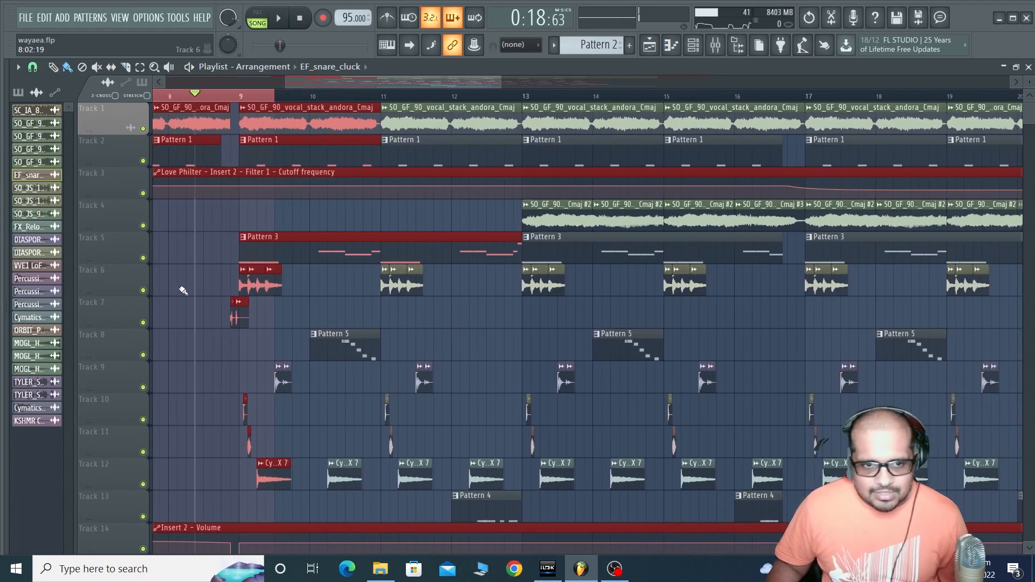
pyautogui.scroll(-7, 184, 291)
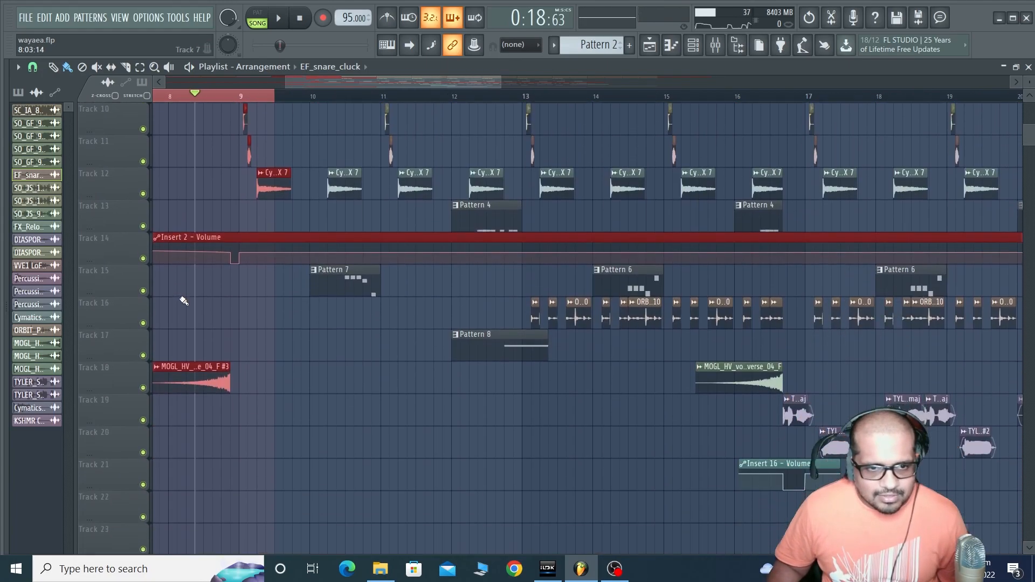
pyautogui.scroll(7, 180, 300)
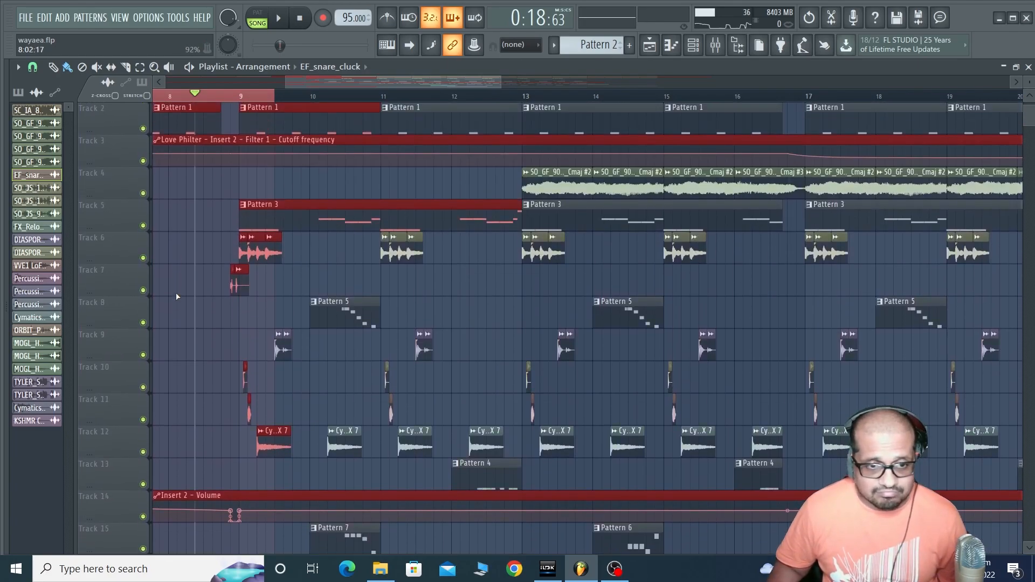
pyautogui.scroll(1, 176, 297)
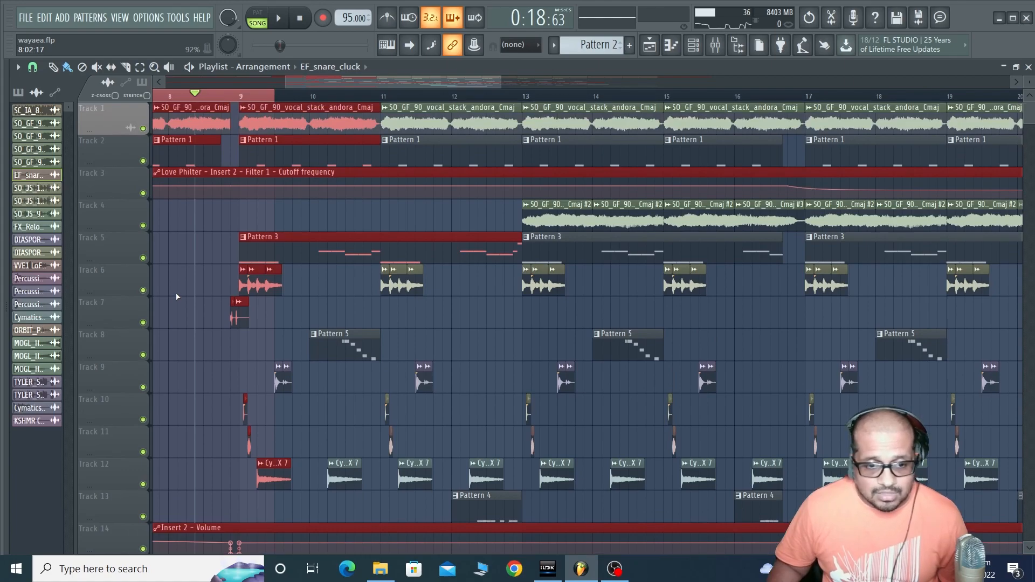
pyautogui.scroll(-4, 176, 297)
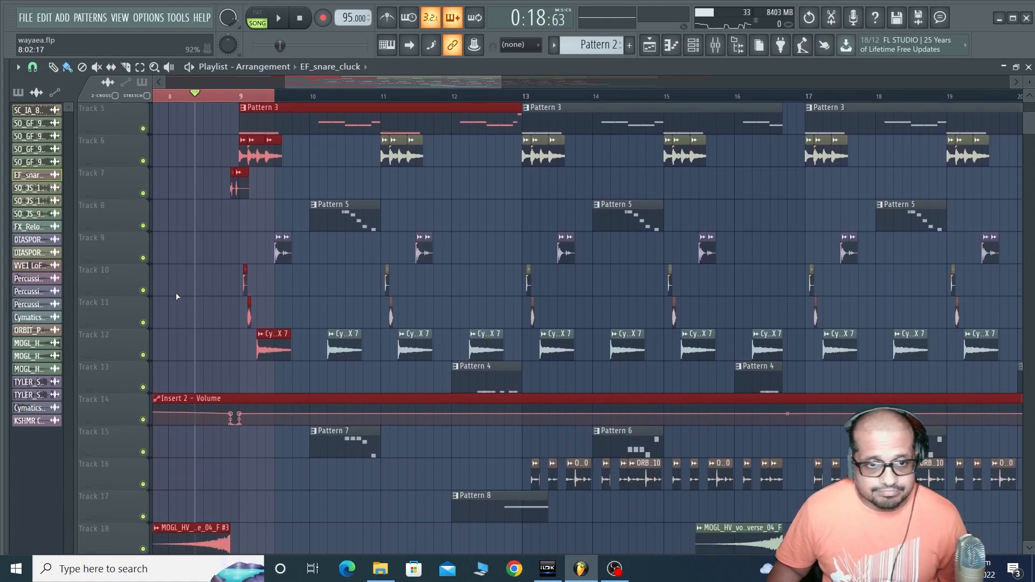
pyautogui.scroll(4, 176, 297)
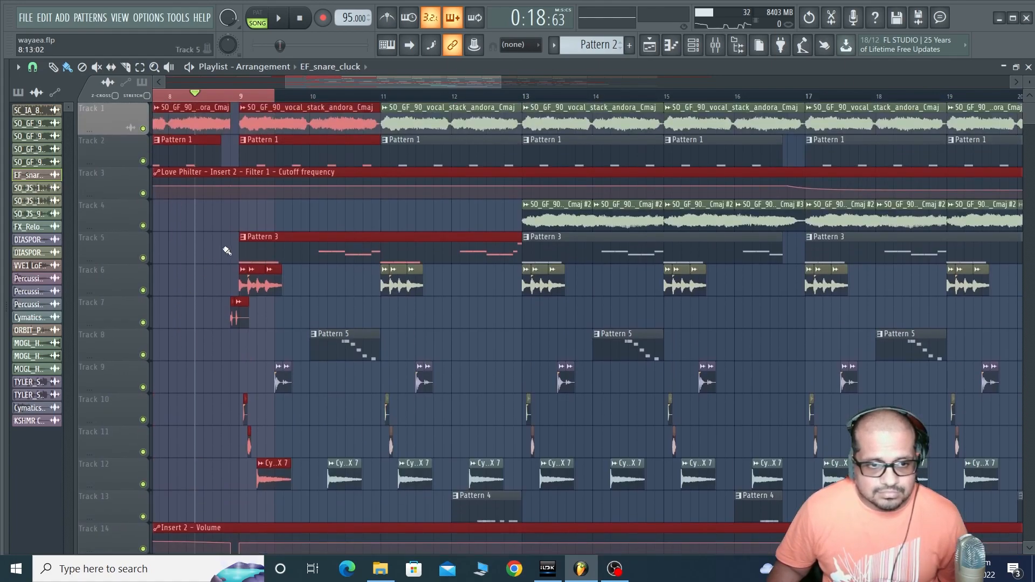
# Step: Solo Track 5 and play its Pattern 3 within the selected time range
pyautogui.rightClick(143, 258)
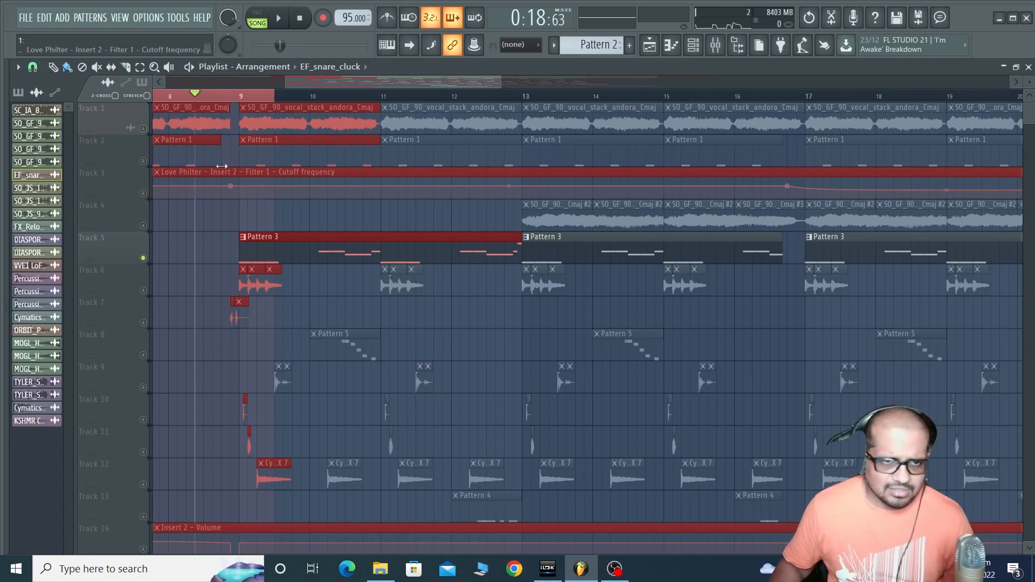
pyautogui.press('space')
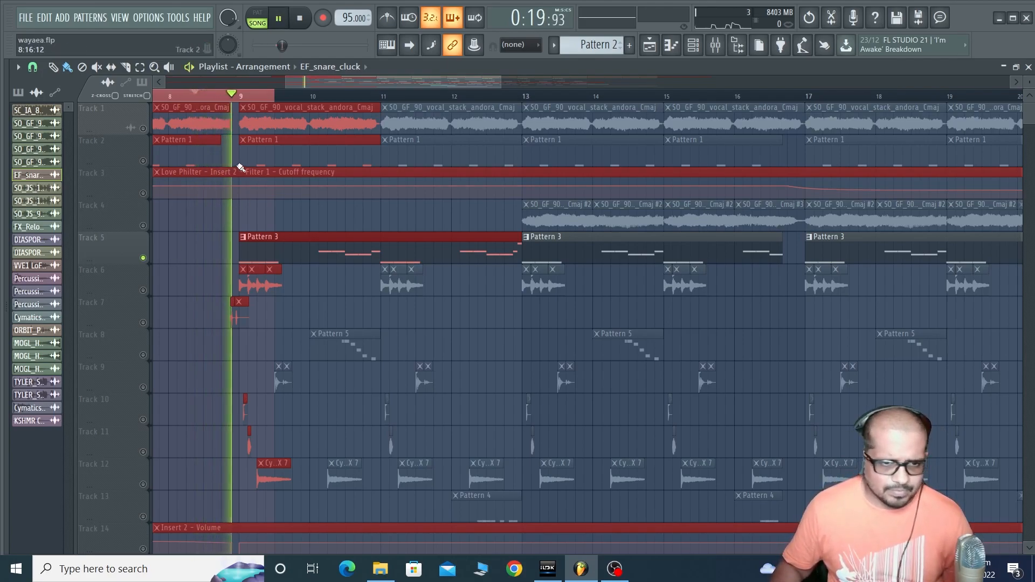
pyautogui.press('space')
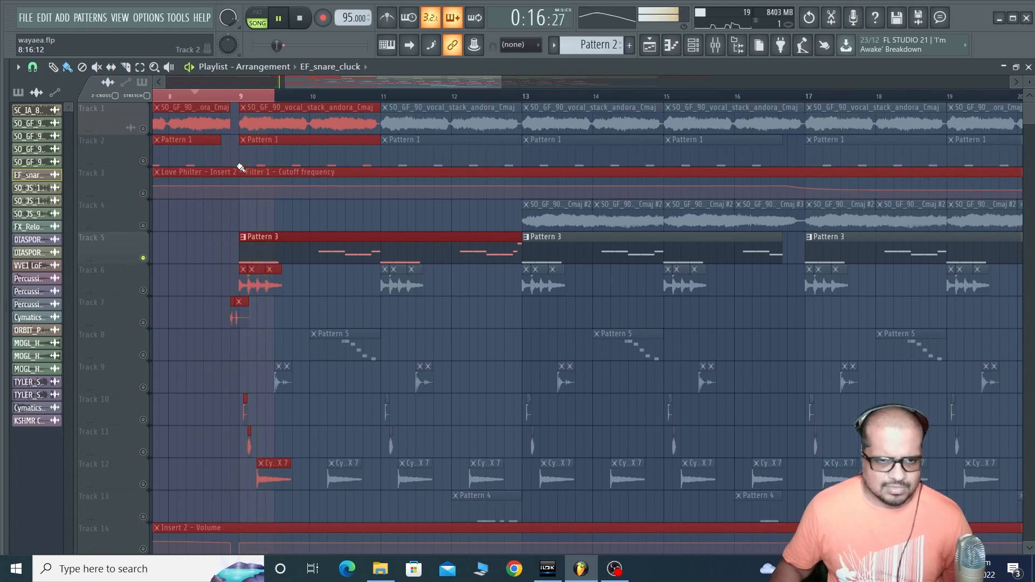
pyautogui.rightClick(143, 258)
pyautogui.rightClick(143, 258)
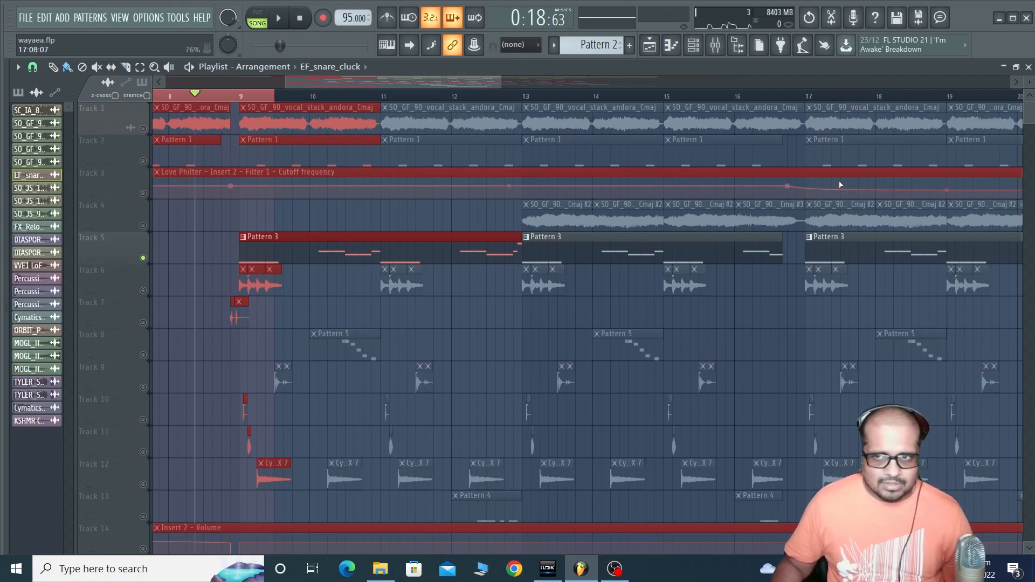
# Step: Show the mixer, play Pattern 3 to locate its channel, and disable Fruity Limiter on Insert 5
pyautogui.click(716, 44)
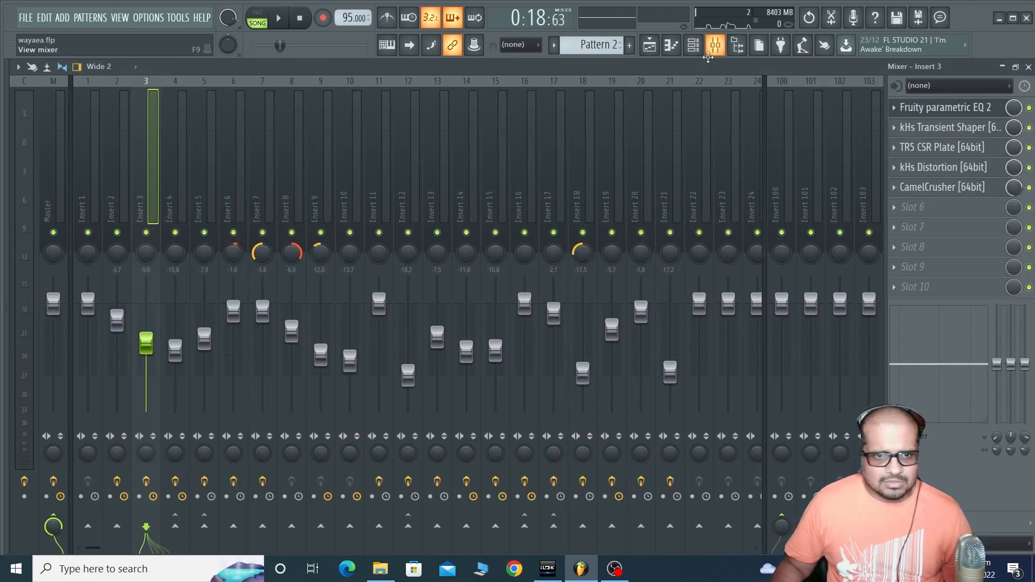
pyautogui.press('space')
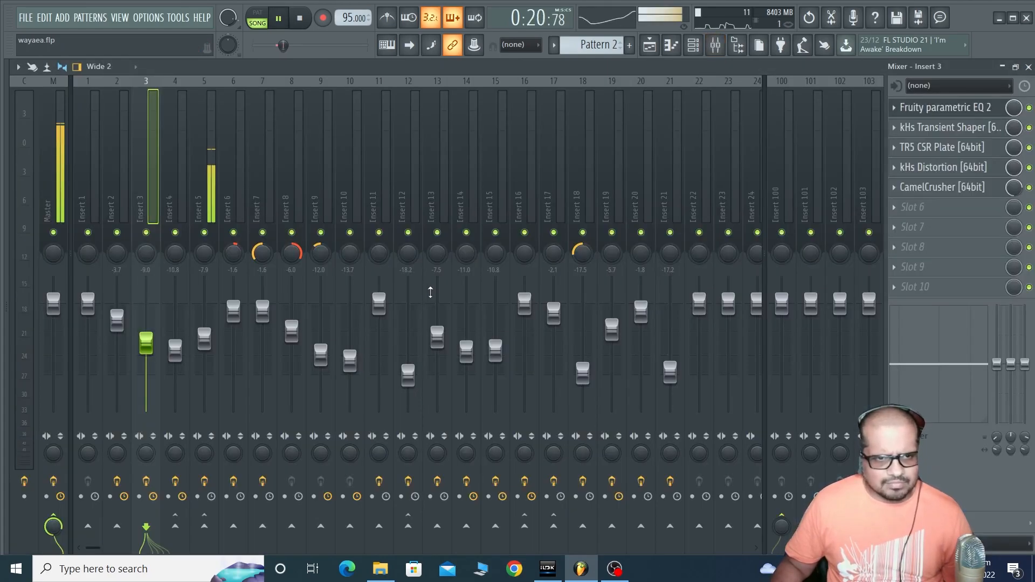
pyautogui.press('space')
pyautogui.click(1029, 167)
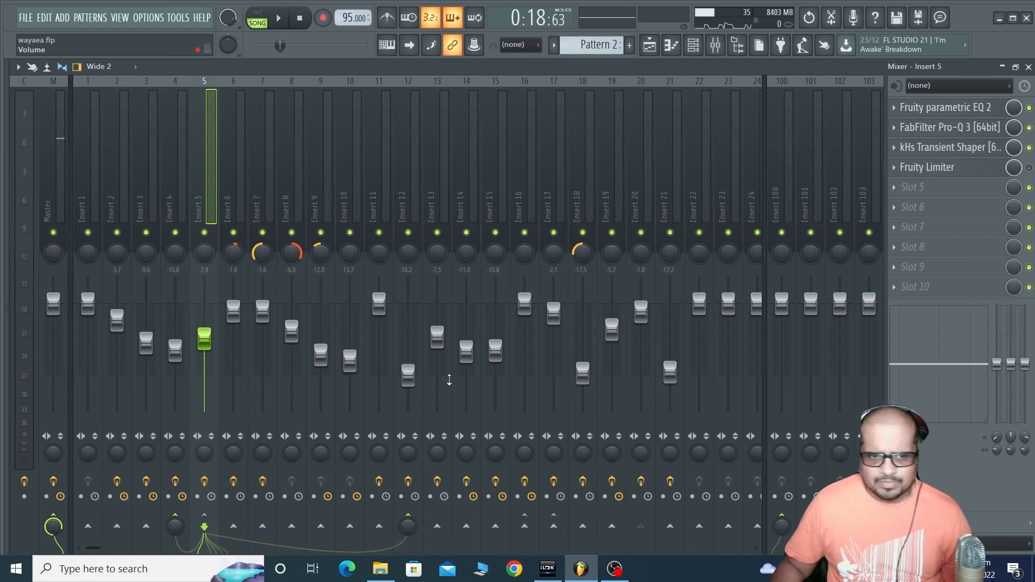
# Step: Play Pattern 3 with Insert 5's effects bypassed and again with them enabled, and save the project
pyautogui.press('space')
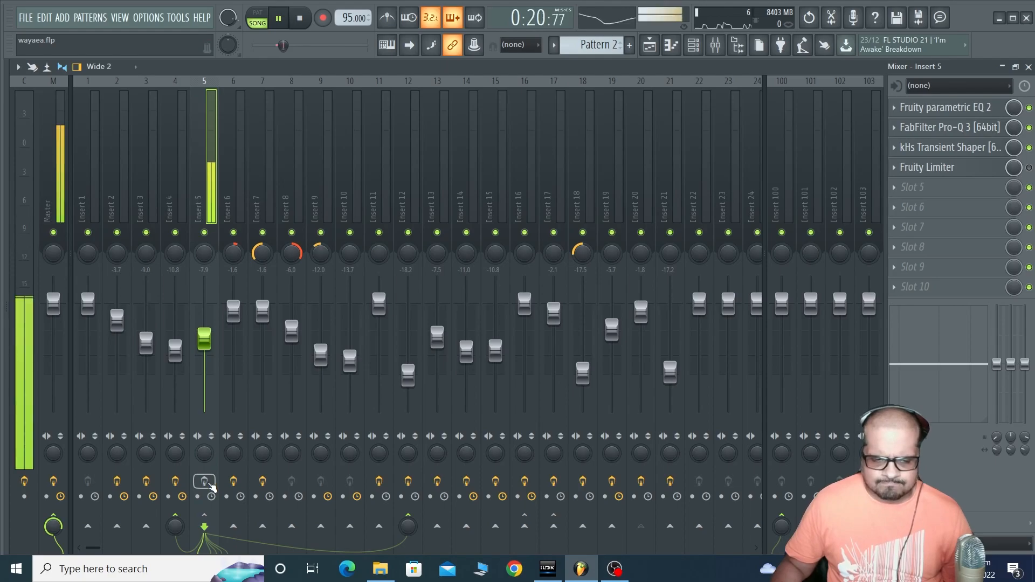
pyautogui.press('space')
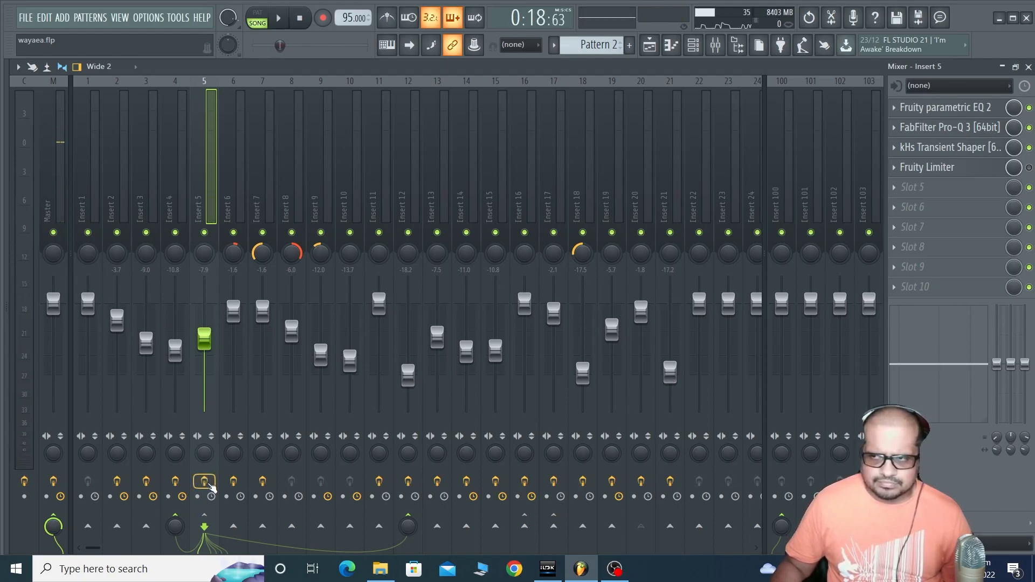
pyautogui.press('space')
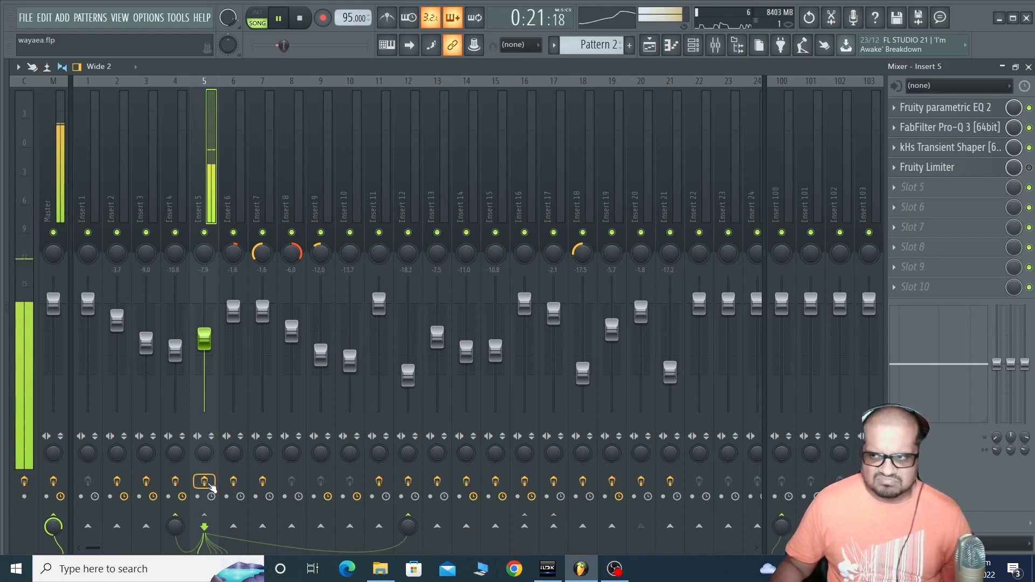
pyautogui.press('space')
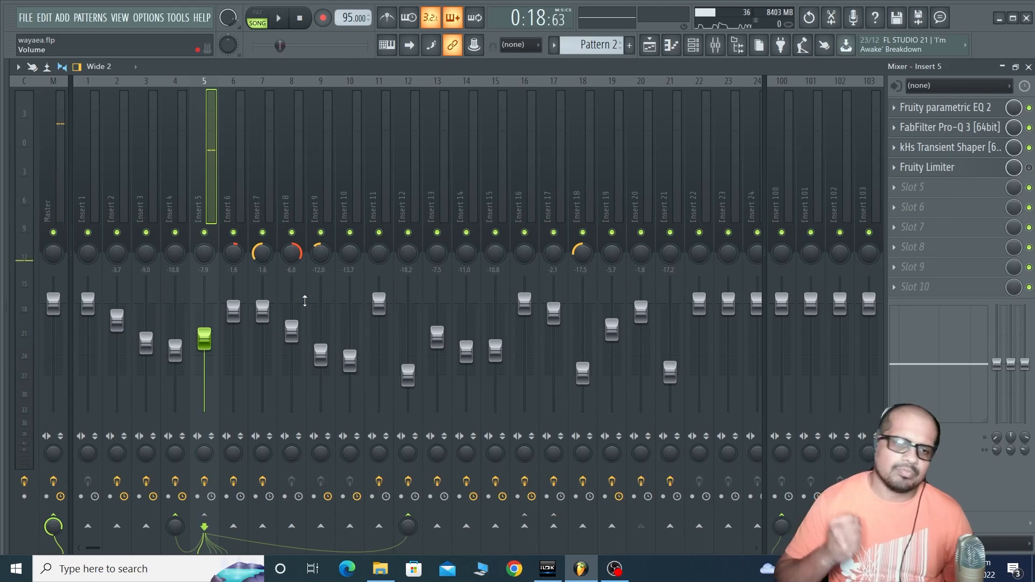
pyautogui.hotkey('ctrl', 's')
# Step: Return to the playlist, solo Track 6, and play its SO_JS_110_shamisen_pluck_pop_Fmaj clips
pyautogui.press('F5')
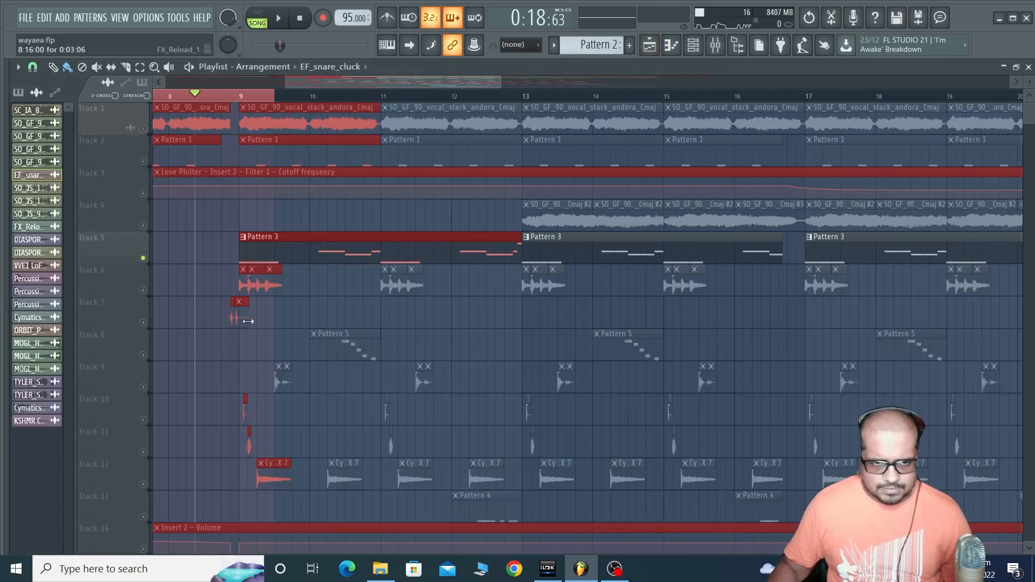
pyautogui.scroll(-2, 224, 305)
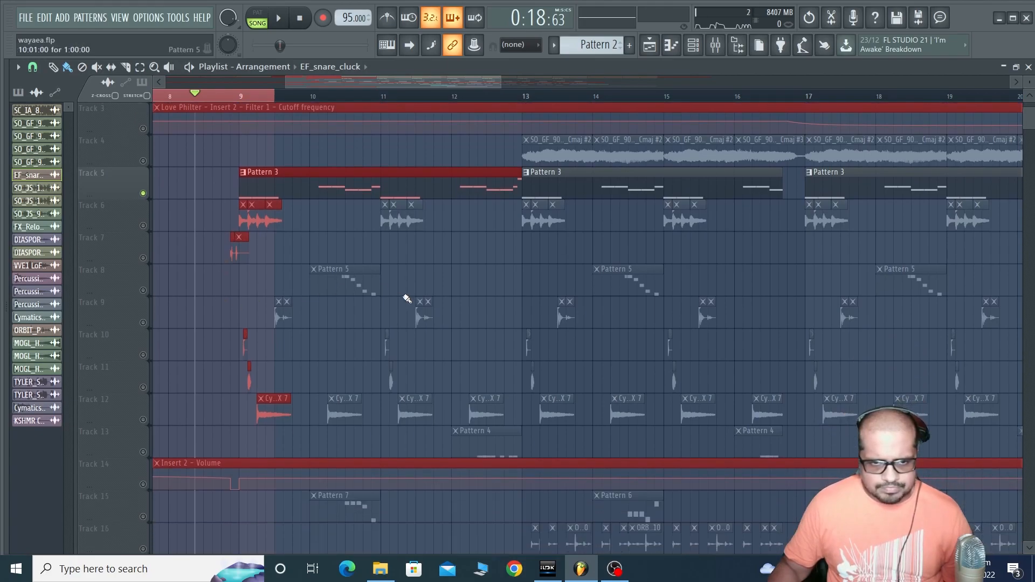
pyautogui.scroll(2, 399, 296)
pyautogui.scroll(-3, 408, 297)
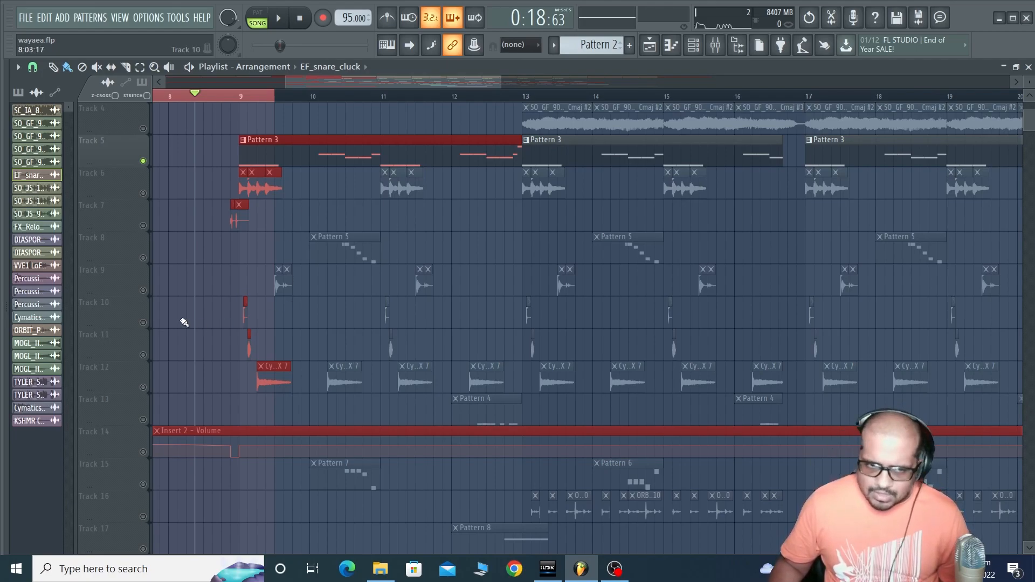
pyautogui.click(144, 193)
pyautogui.press('space')
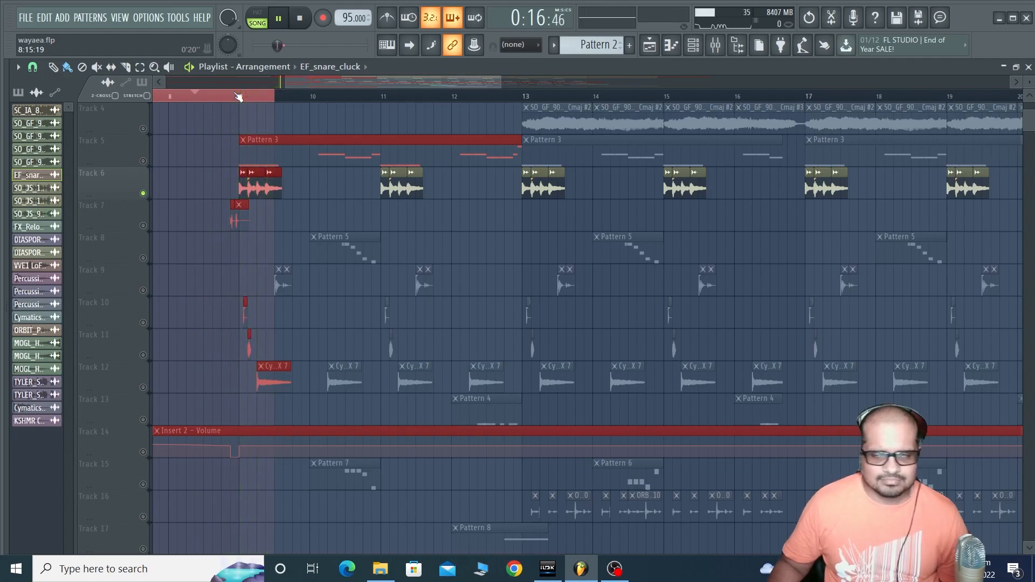
pyautogui.press('space')
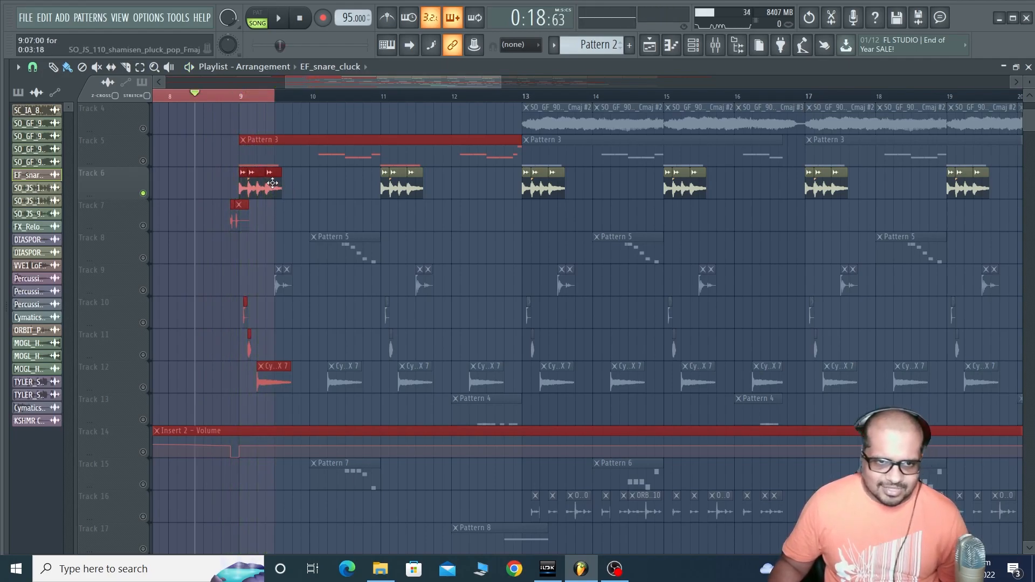
# Step: Clear the clip selection and replay the soloed Track 6 shamisen clip within the selected time range
pyautogui.moveTo(283, 175)
pyautogui.mouseDown()
pyautogui.moveTo(298, 181)
pyautogui.moveTo(281, 184)
pyautogui.mouseUp()
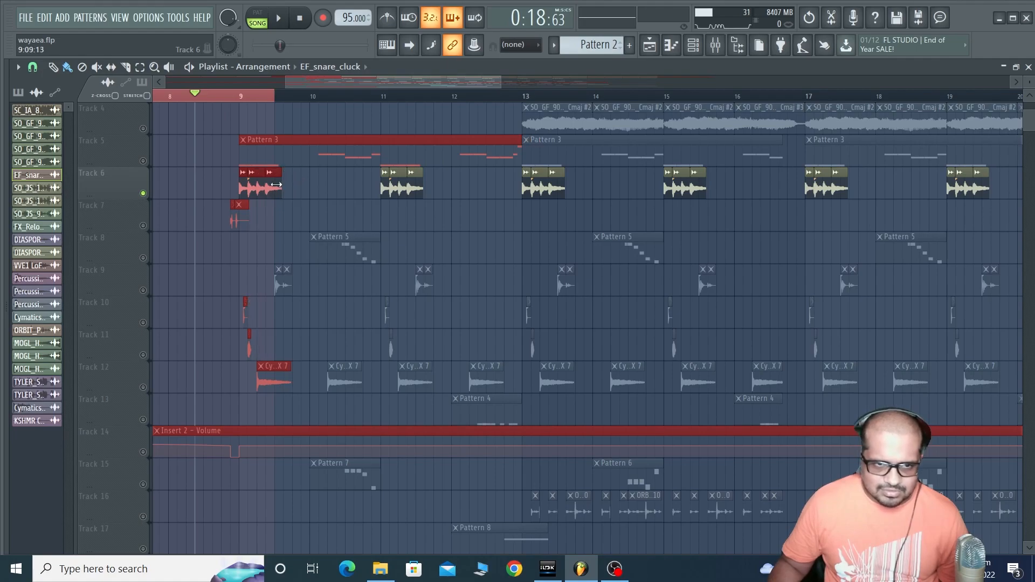
pyautogui.click(181, 225)
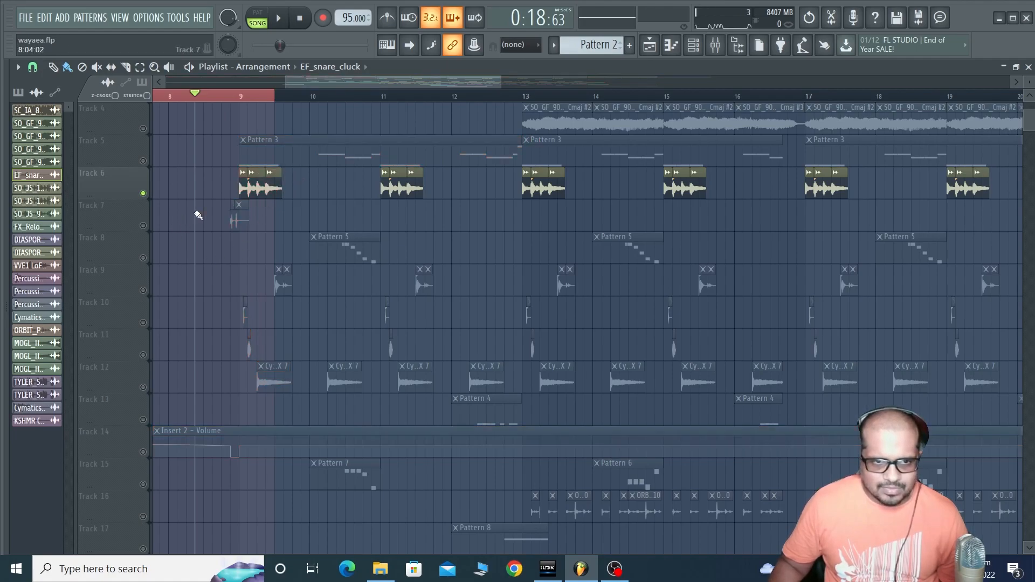
pyautogui.moveTo(281, 186)
pyautogui.mouseDown()
pyautogui.moveTo(378, 188)
pyautogui.moveTo(278, 195)
pyautogui.mouseUp()
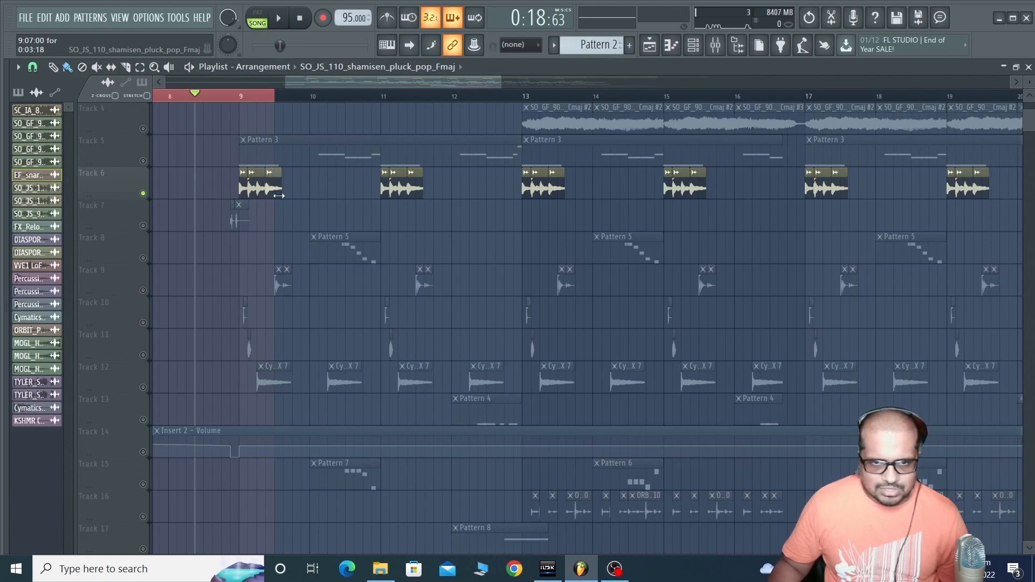
pyautogui.press('space')
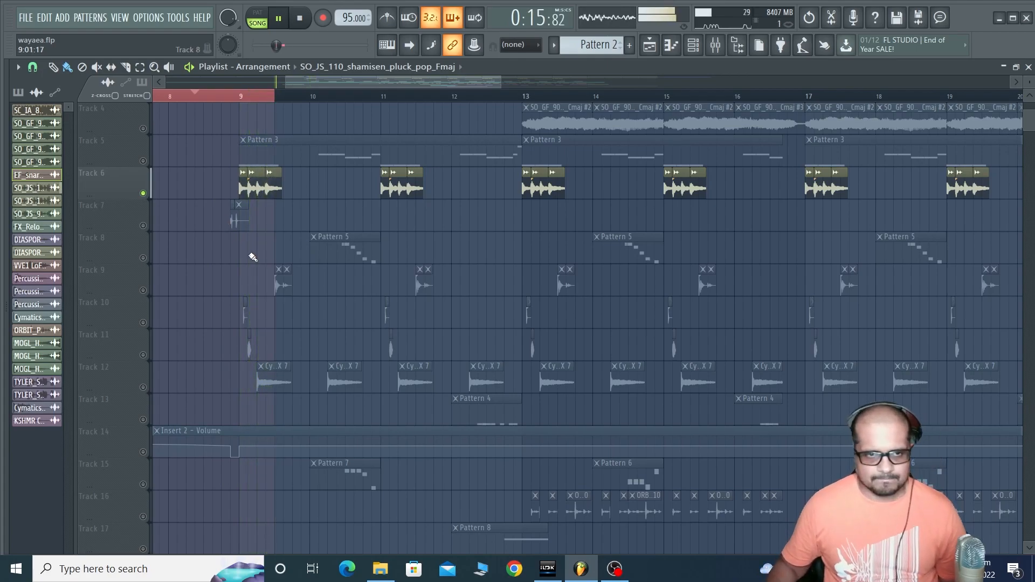
pyautogui.press('space')
# Step: Unmute all the playlist tracks and play the full mix around bar 9 to hear the shamisen in context
pyautogui.scroll(3, 291, 226)
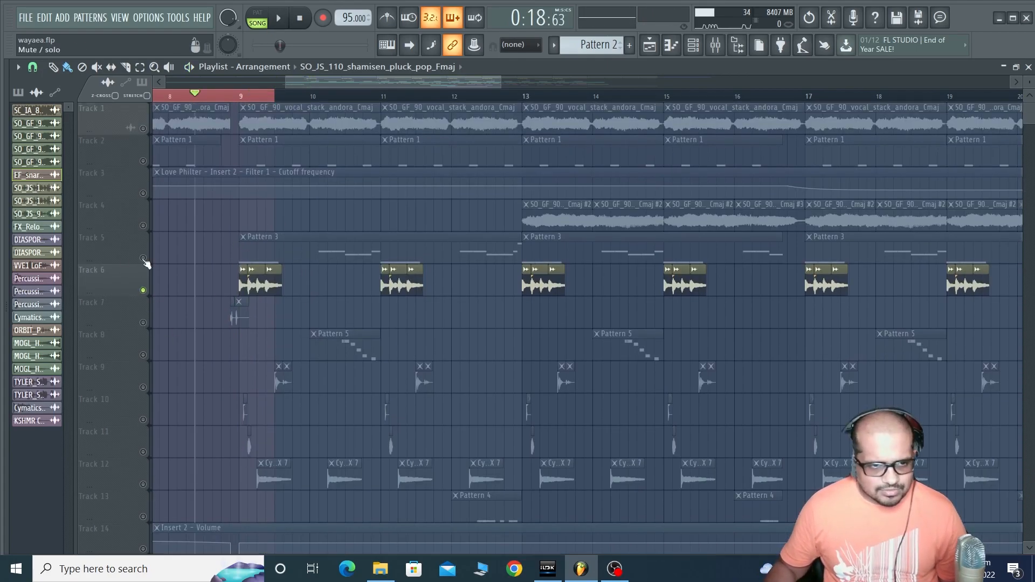
pyautogui.click(143, 258)
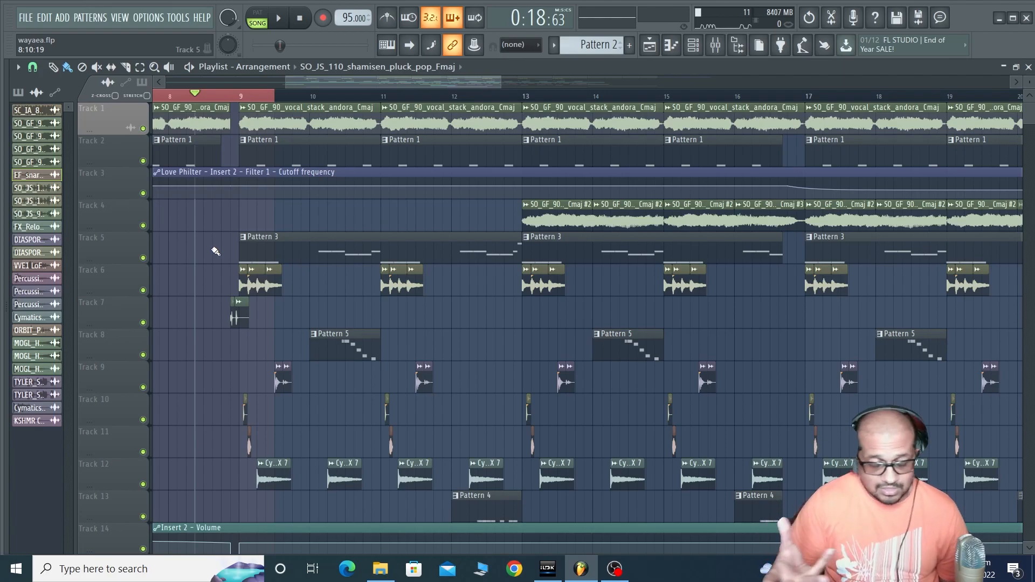
pyautogui.press('space')
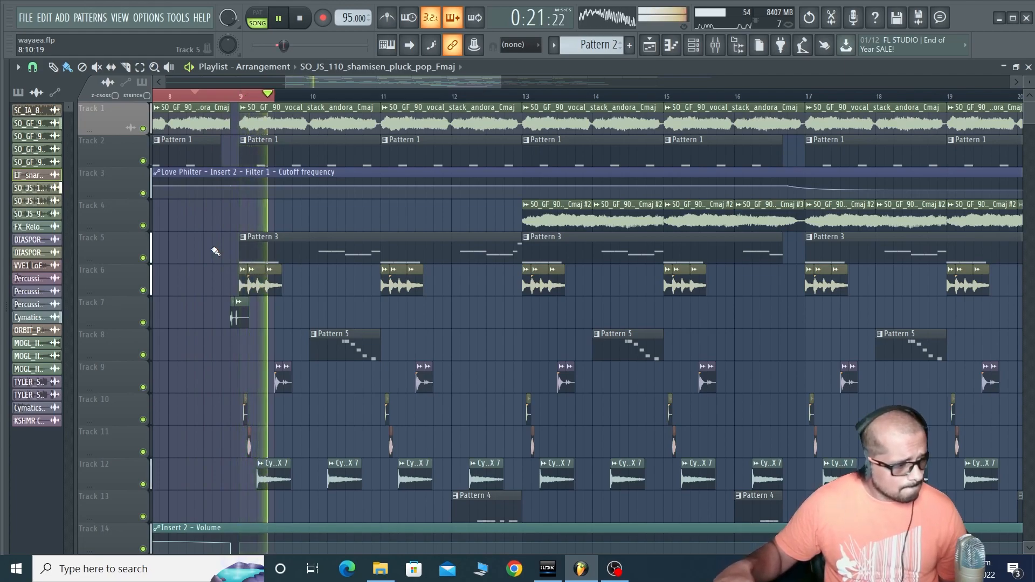
pyautogui.press('space')
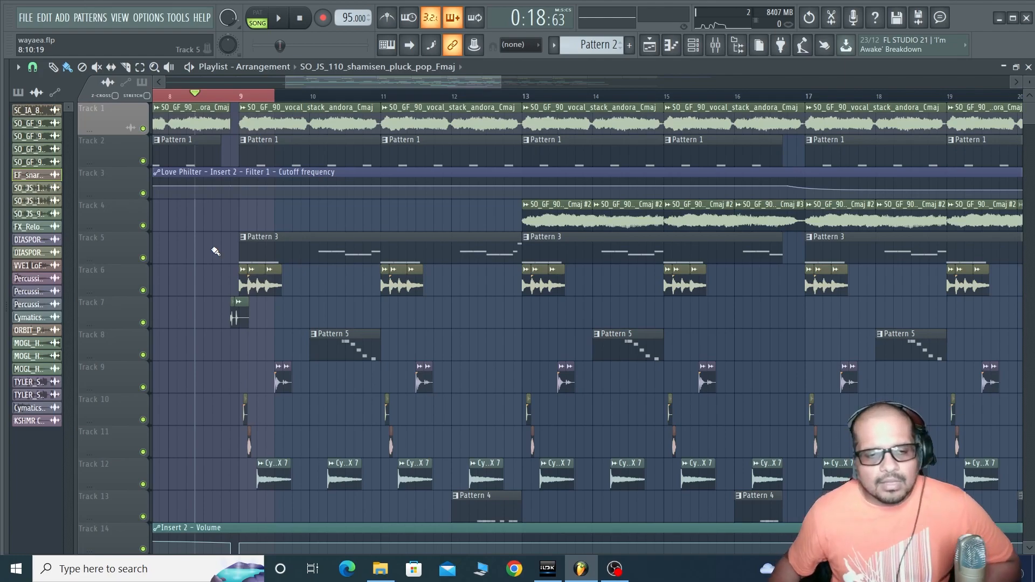
# Step: Solo Track 9 and enable Tracks 10 and 11 alongside it
pyautogui.rightClick(143, 387)
pyautogui.click(143, 419)
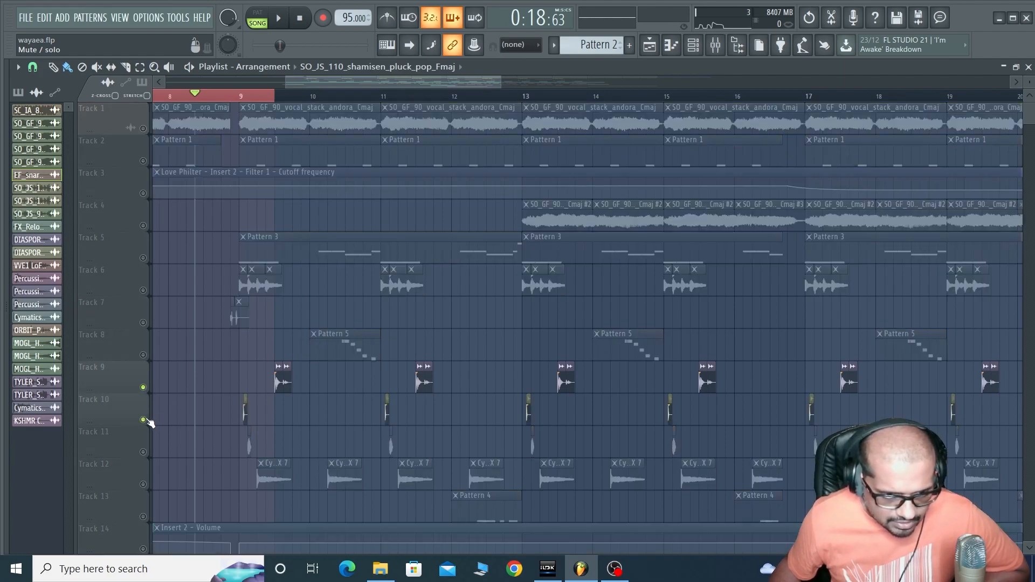
pyautogui.click(143, 452)
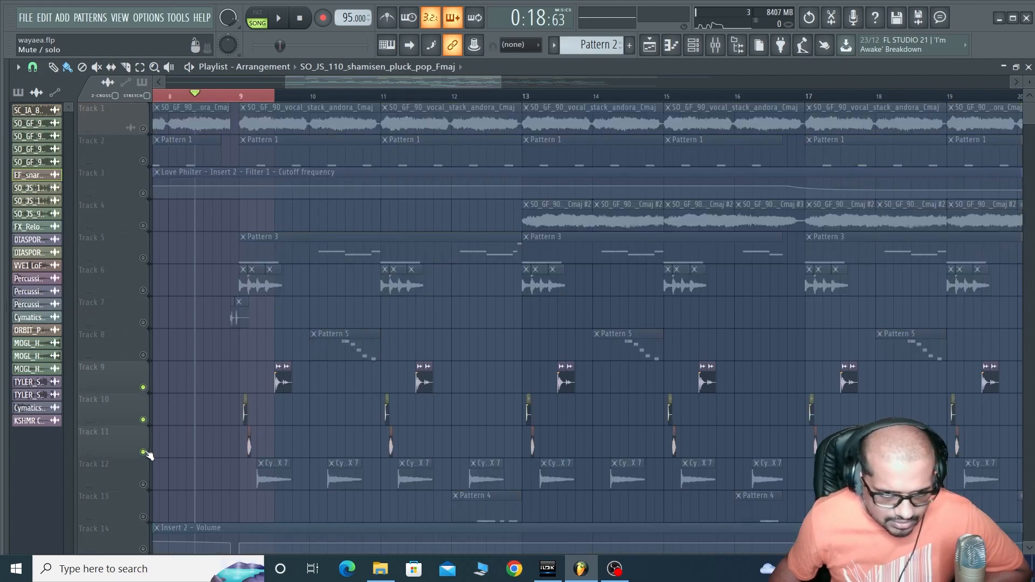
# Step: Select a time range from about the middle of bar 8 to just past bar 10 and play Tracks 9, 10 and 11 together twice
pyautogui.click(212, 99)
pyautogui.moveTo(211, 99); pyautogui.dragTo(323, 102)
pyautogui.press('space')
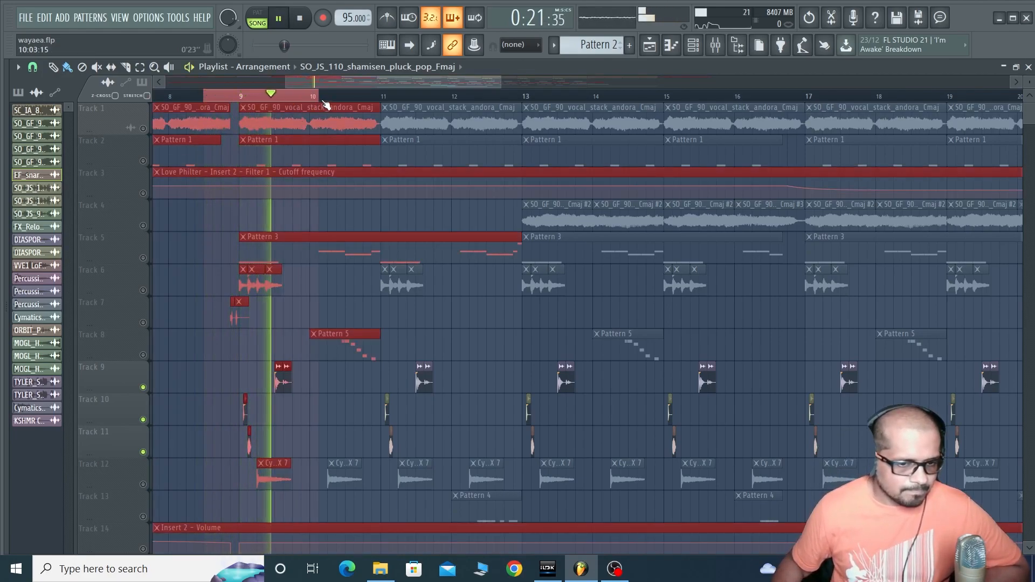
pyautogui.press('space')
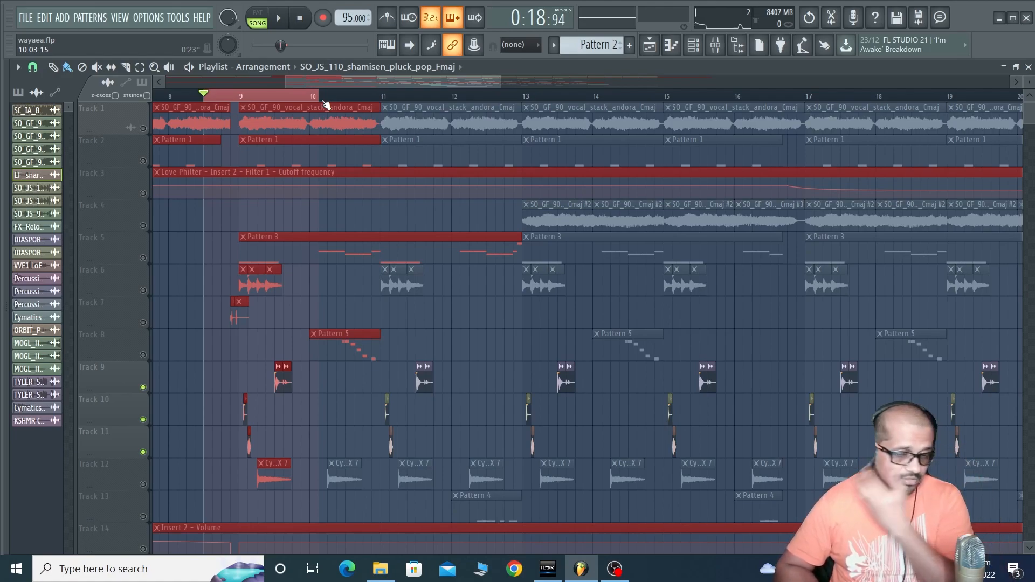
pyautogui.press('space')
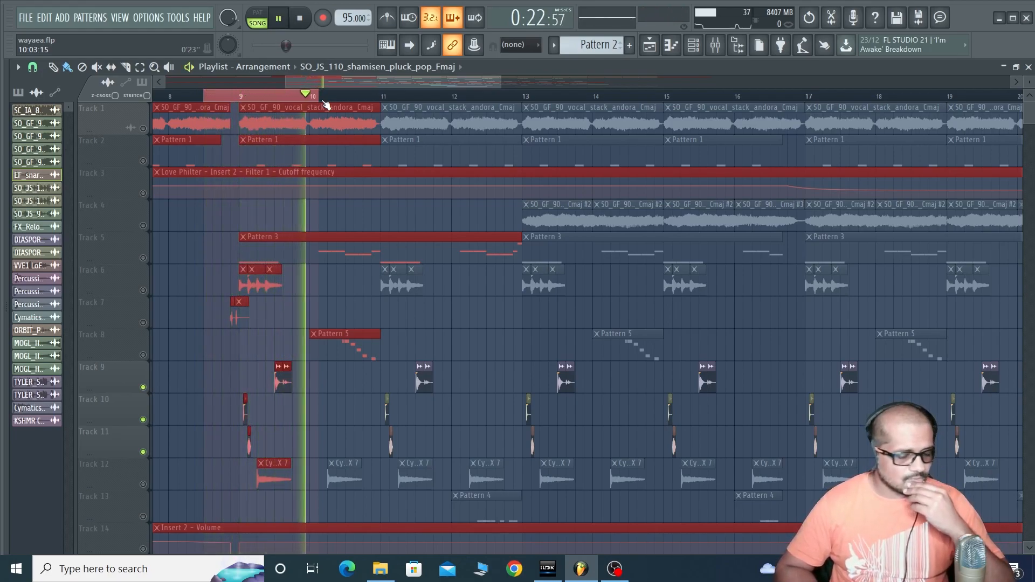
pyautogui.press('space')
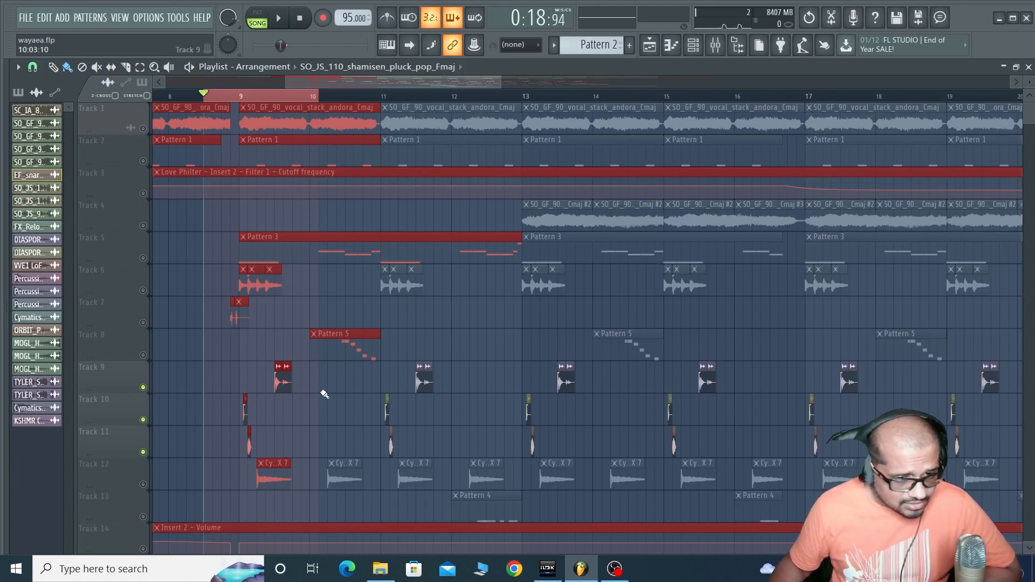
# Step: Unmute all the tracks and play the selected range with every layer
pyautogui.click(143, 387)
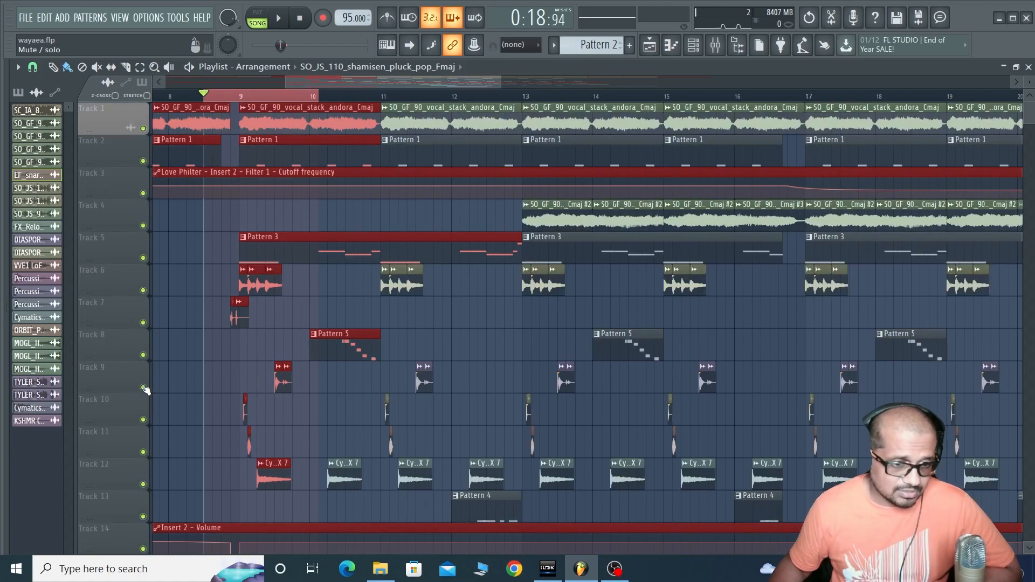
pyautogui.press('space')
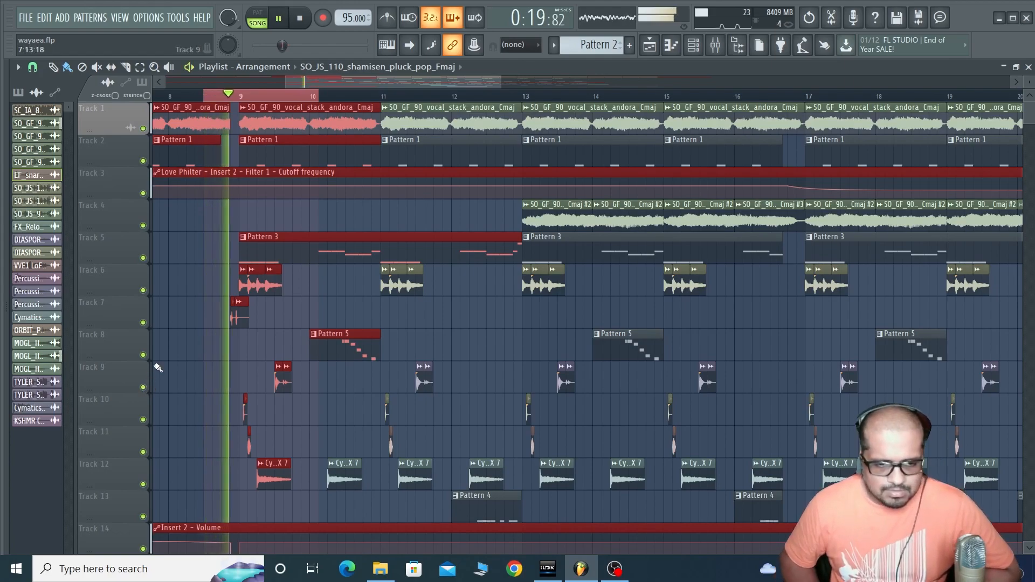
pyautogui.press('space')
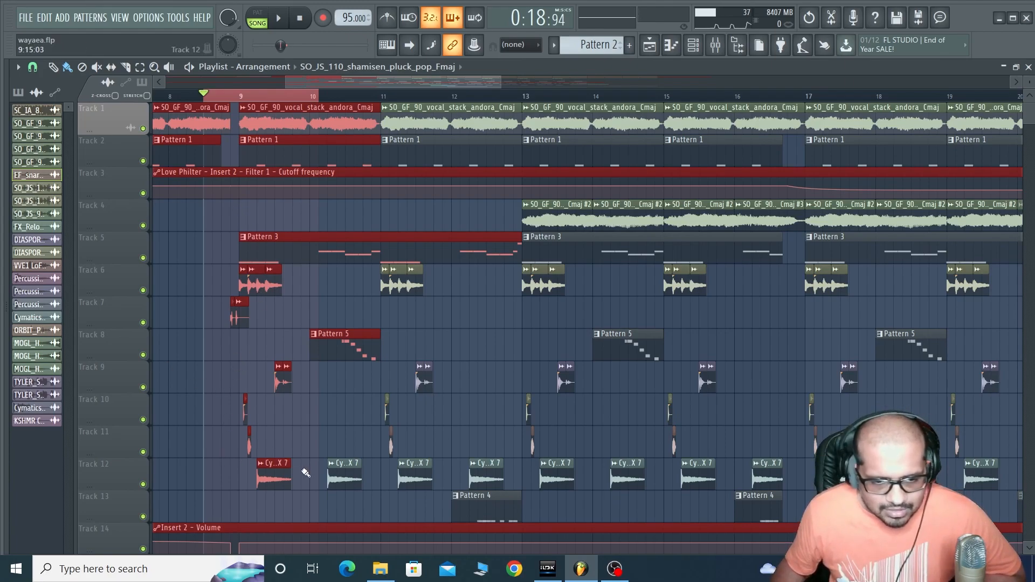
# Step: Solo Track 8 and select the time range 9:15:00 to 11:05:00 around its first Pattern 5 clip
pyautogui.scroll(-1, 305, 473)
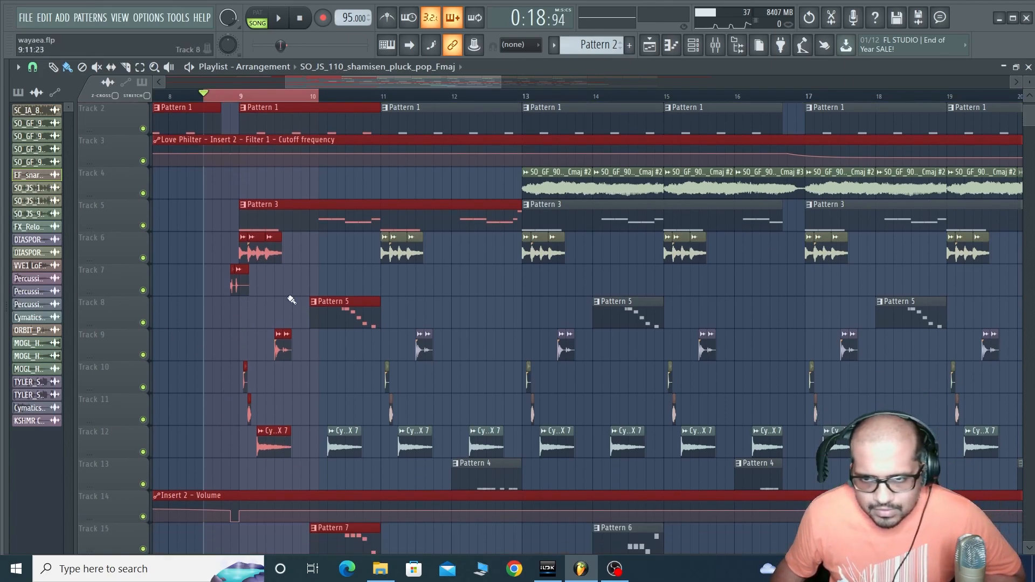
pyautogui.scroll(1, 293, 301)
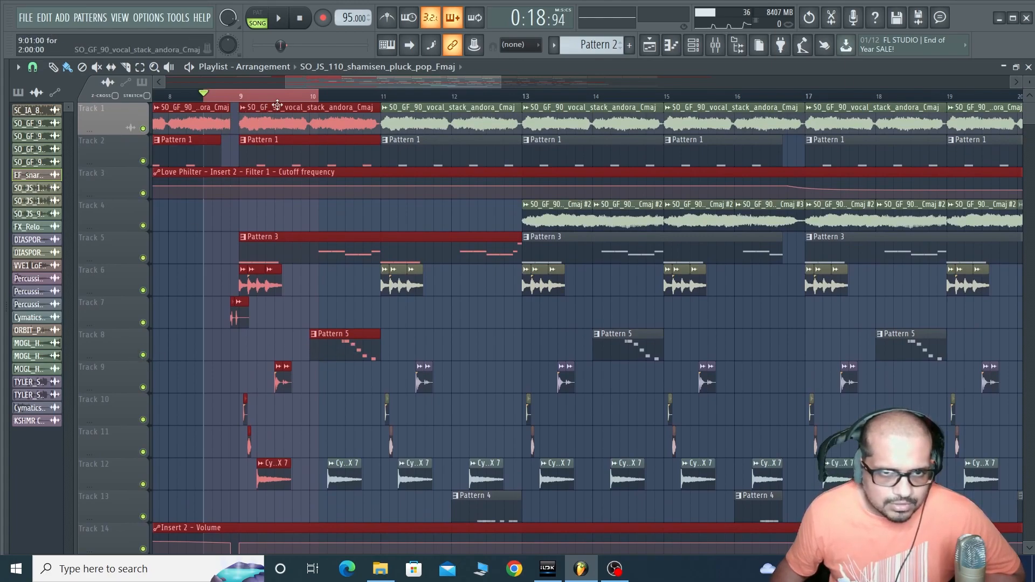
pyautogui.rightClick(143, 355)
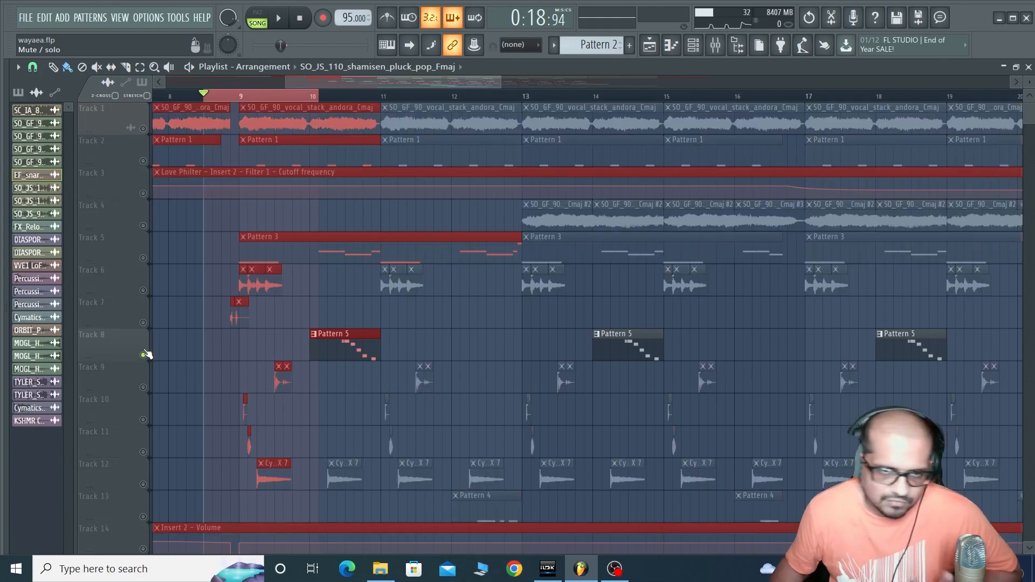
pyautogui.click(304, 98)
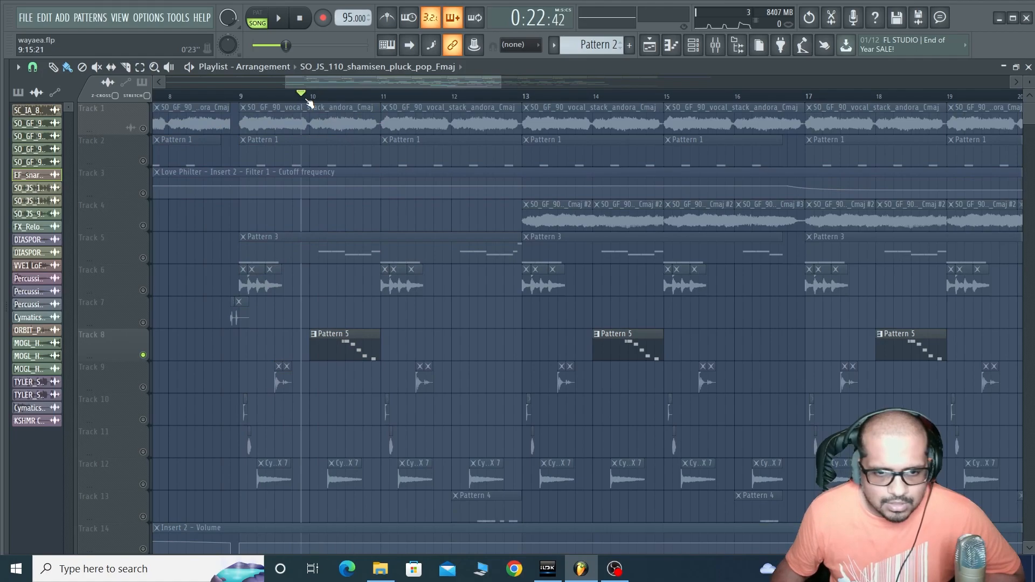
pyautogui.moveTo(305, 101); pyautogui.dragTo(406, 112)
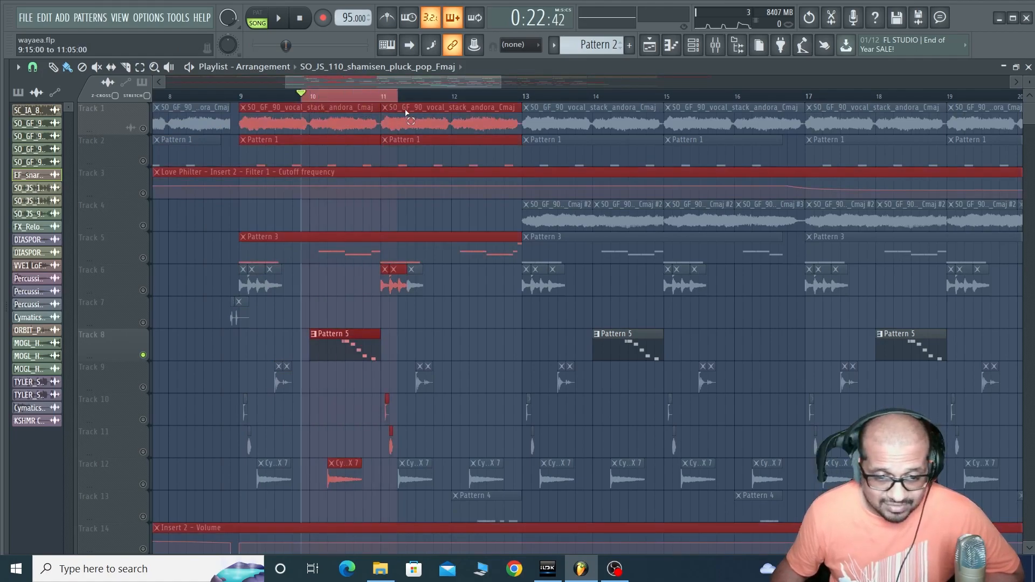
# Step: Play Track 8's Pattern 5 on its own twice within the selected range
pyautogui.scroll(-5, 406, 111)
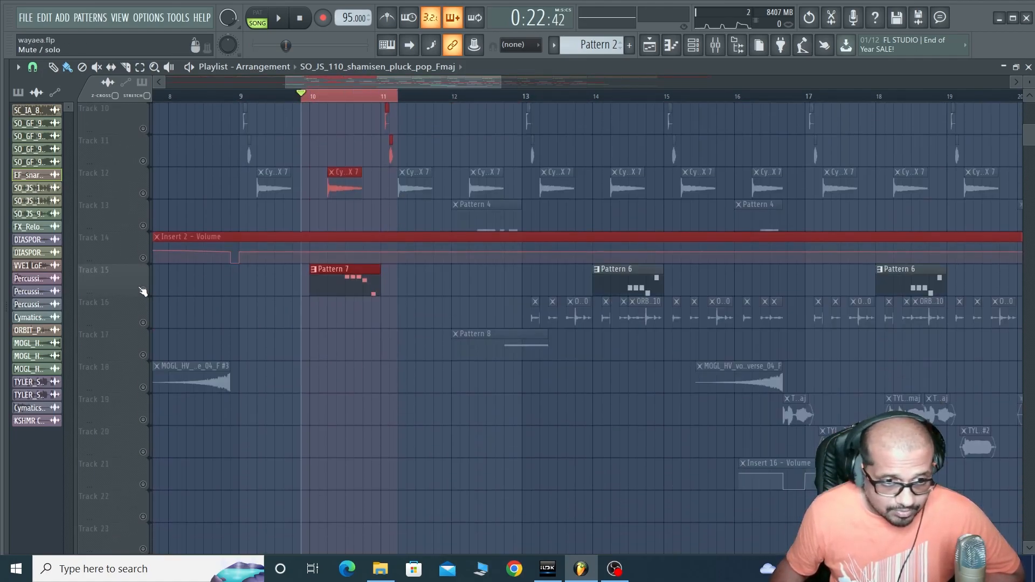
pyautogui.scroll(5, 215, 294)
pyautogui.press('space')
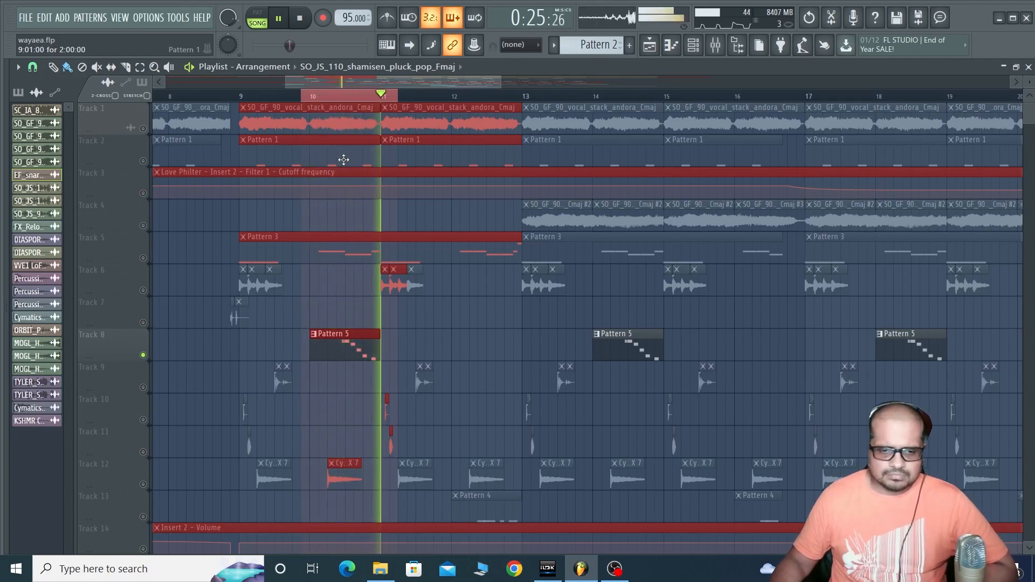
pyautogui.press('space')
pyautogui.scroll(-2, 69, 288)
pyautogui.press('space')
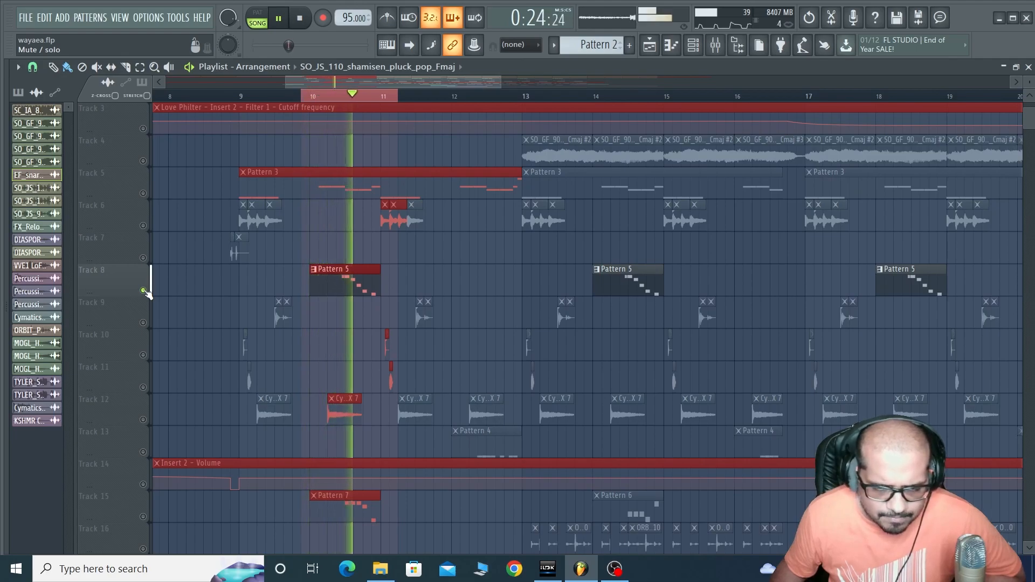
pyautogui.scroll(-2, 146, 293)
pyautogui.press('space')
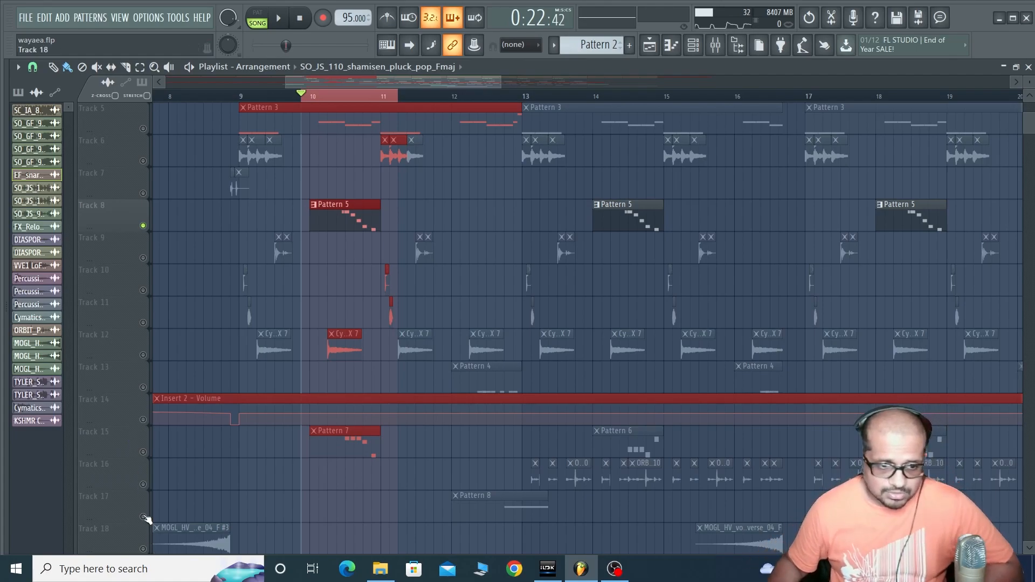
# Step: Enable Track 15 alongside Track 8 and play Pattern 7 together with Pattern 5
pyautogui.click(144, 453)
pyautogui.press('space')
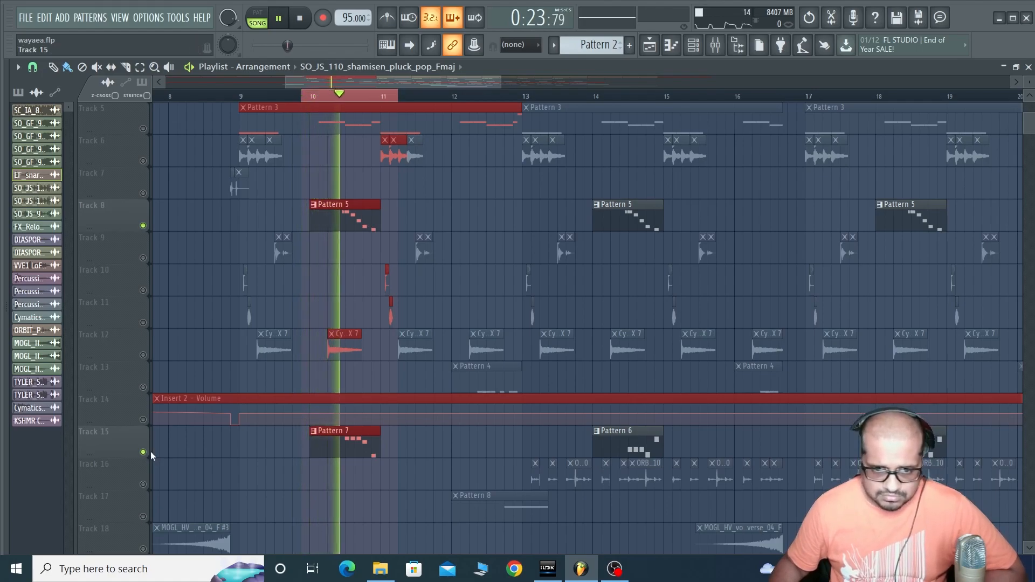
pyautogui.press('space')
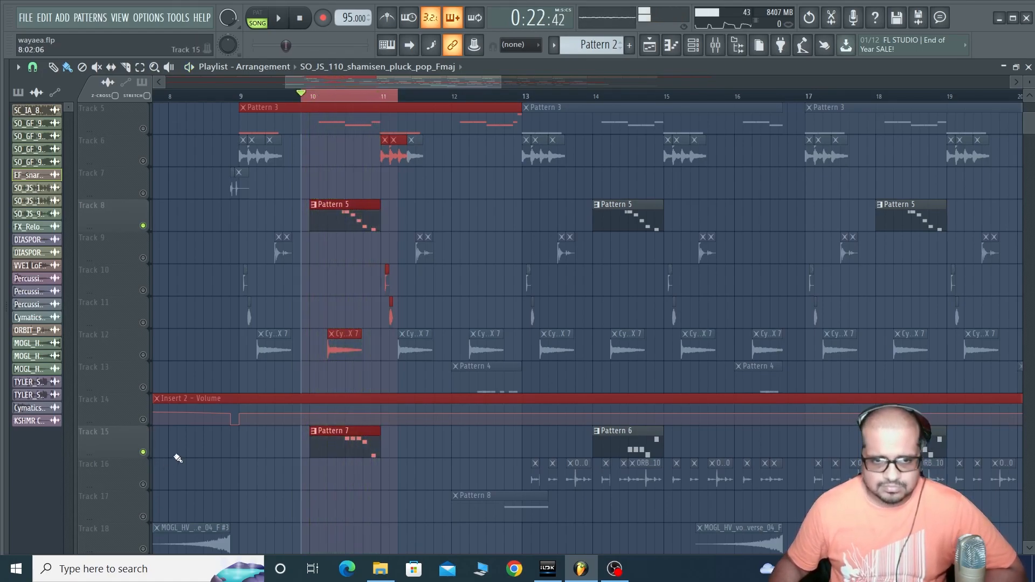
# Step: Solo Track 12, enable Track 2 alongside it, and play both together from the first Track 12 clip in bar 9
pyautogui.scroll(2, 177, 458)
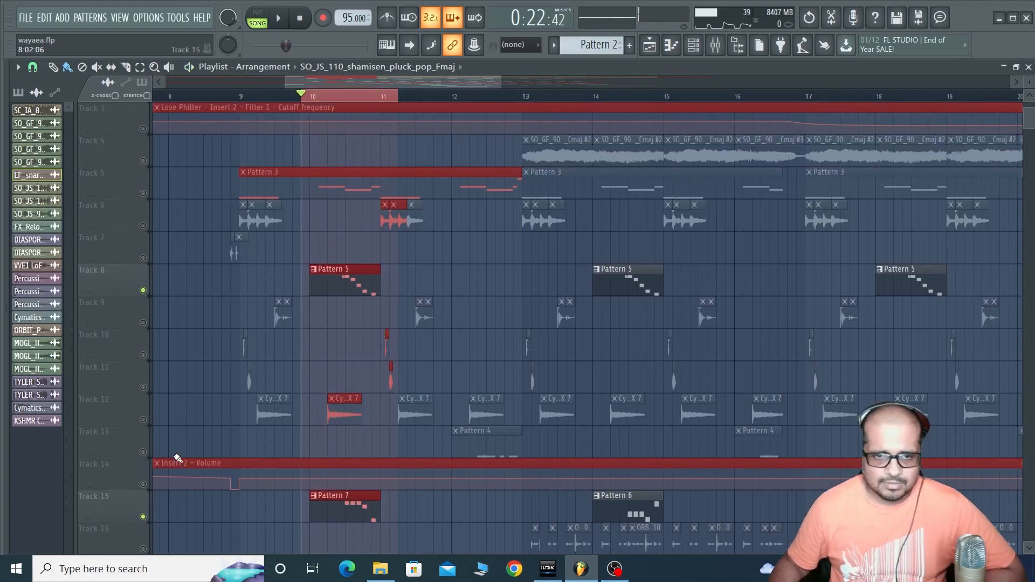
pyautogui.rightClick(144, 420)
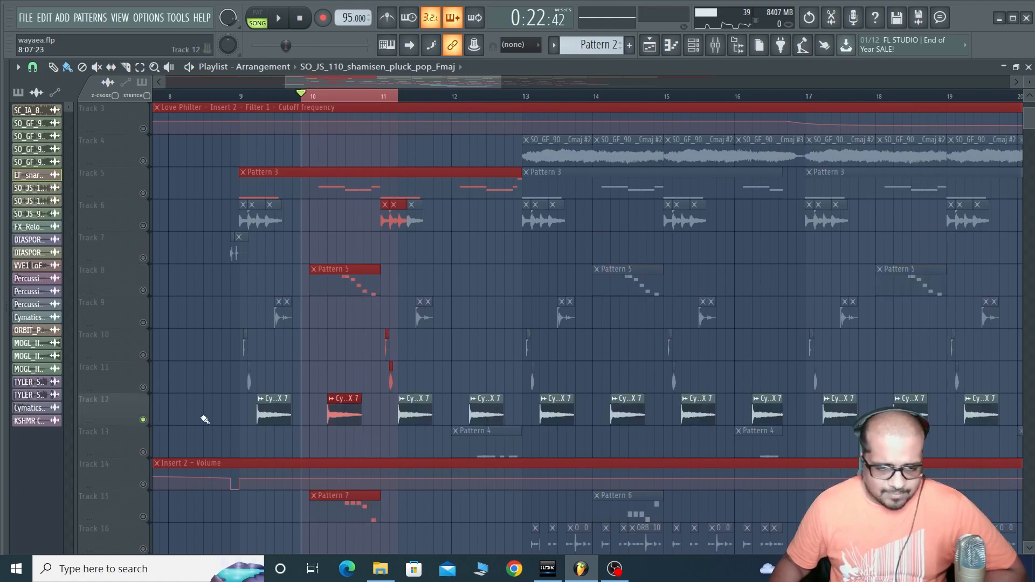
pyautogui.scroll(2, 258, 413)
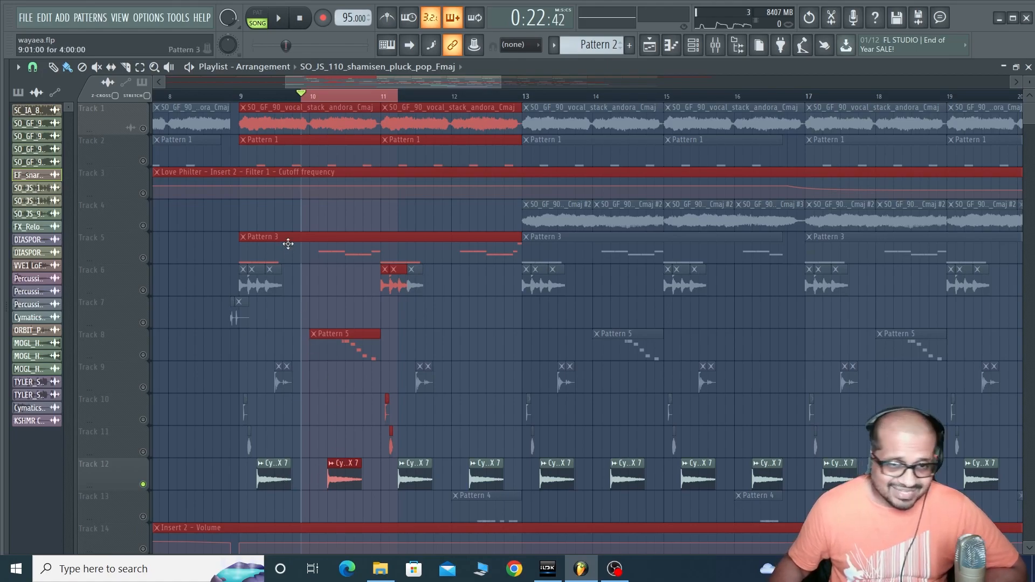
pyautogui.click(143, 160)
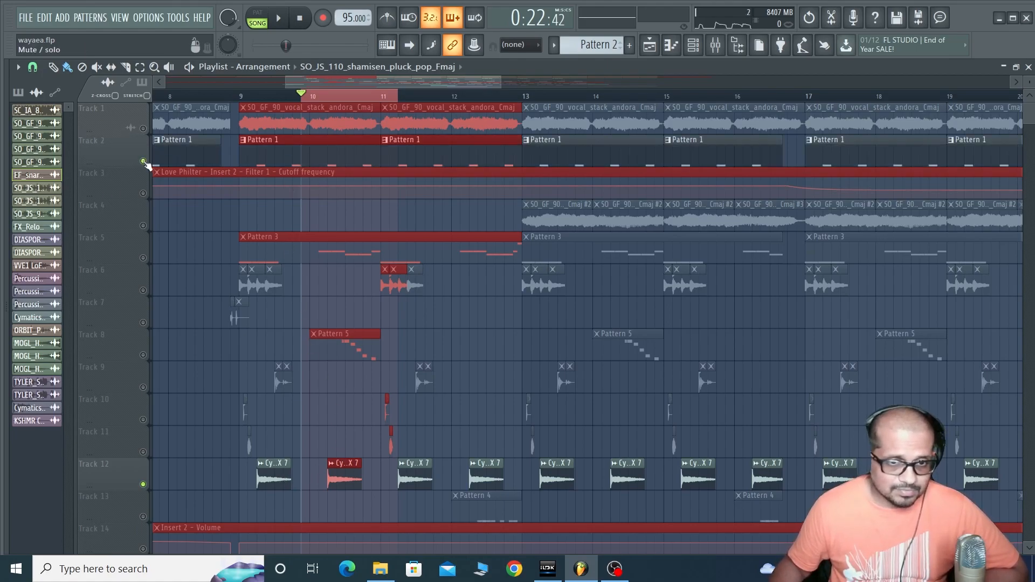
pyautogui.click(266, 95)
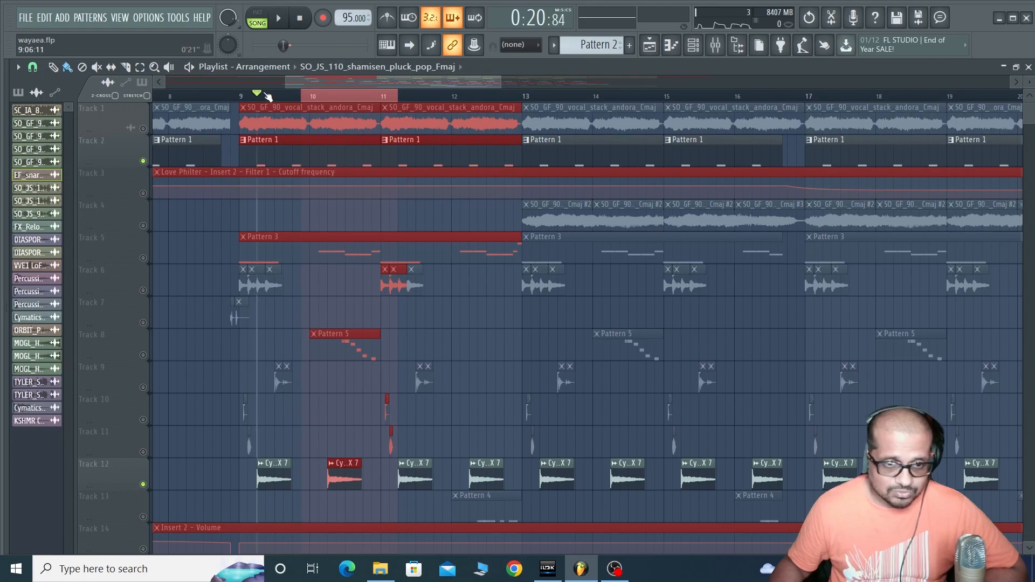
pyautogui.press('space')
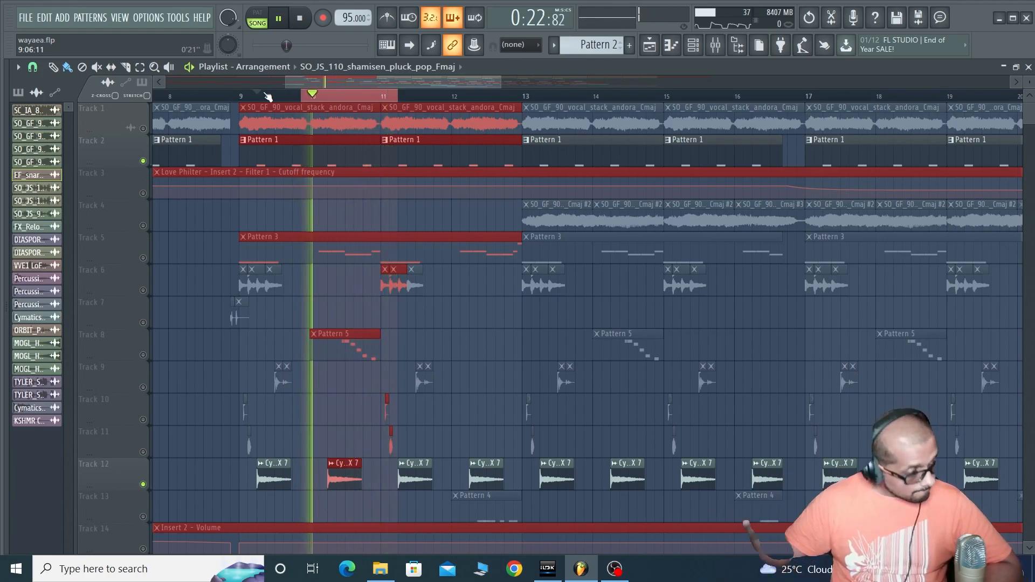
pyautogui.press('space')
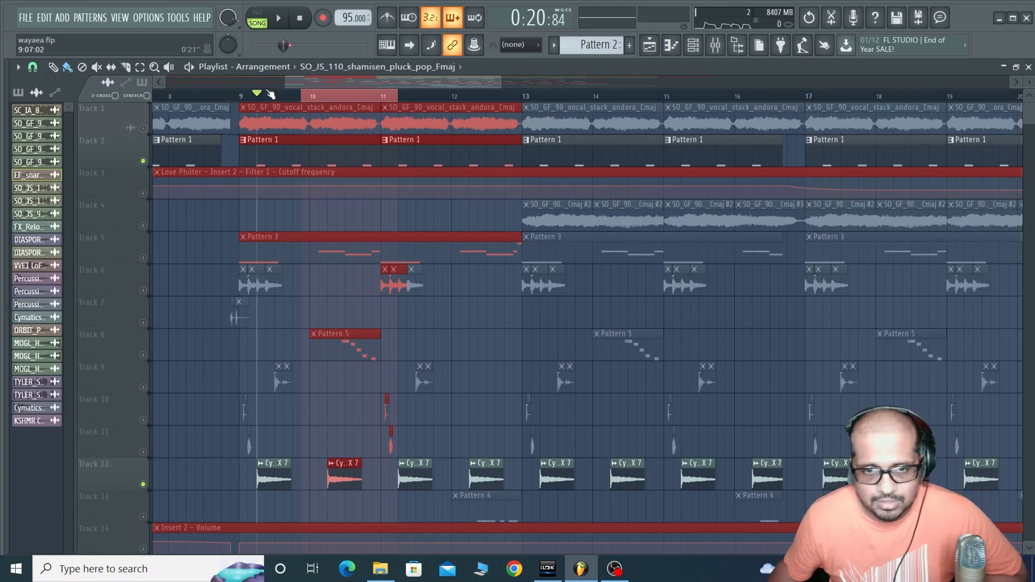
# Step: Solo Track 4, clear the time selection, and play its audio clips from about the middle of bar 12
pyautogui.scroll(-6, 270, 95)
pyautogui.scroll(-5, 267, 226)
pyautogui.scroll(-1, 269, 232)
pyautogui.scroll(5, 309, 213)
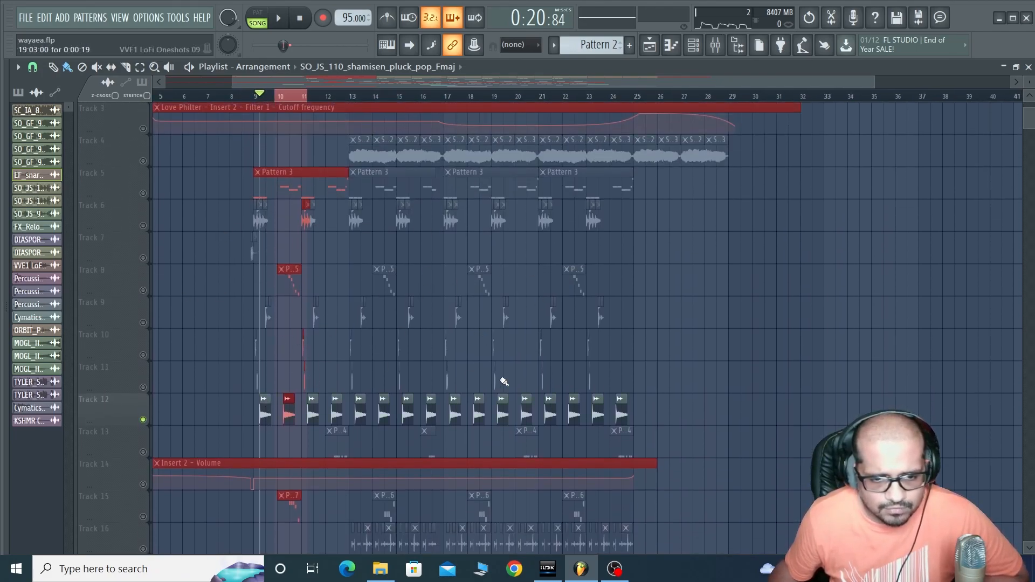
pyautogui.scroll(2, 401, 359)
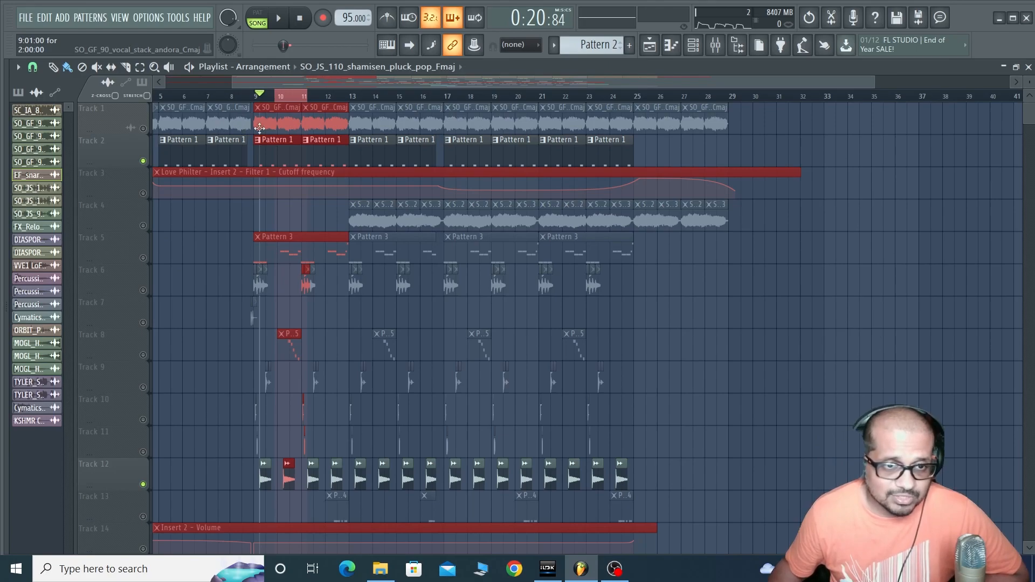
pyautogui.click(144, 225)
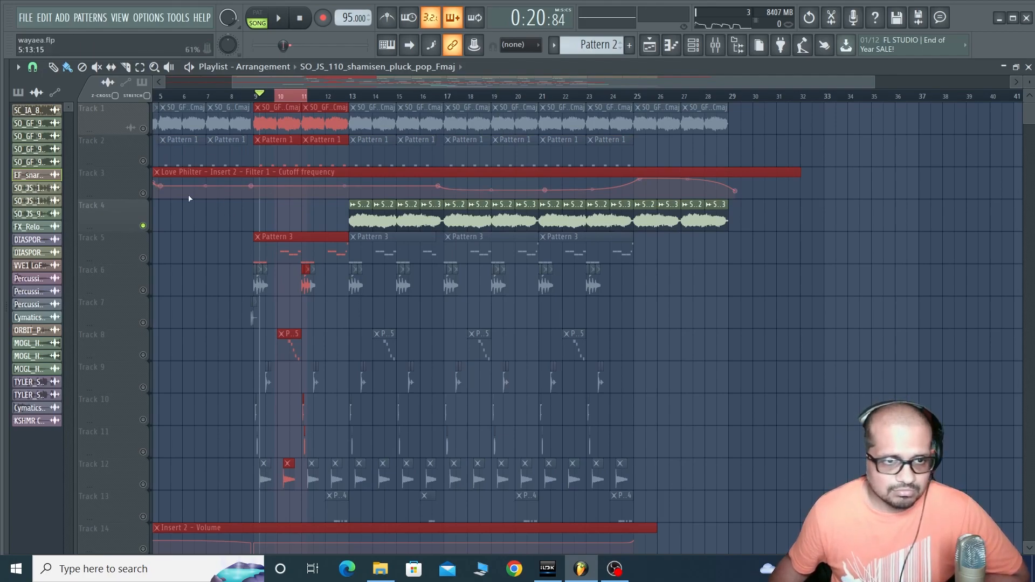
pyautogui.doubleClick(351, 98)
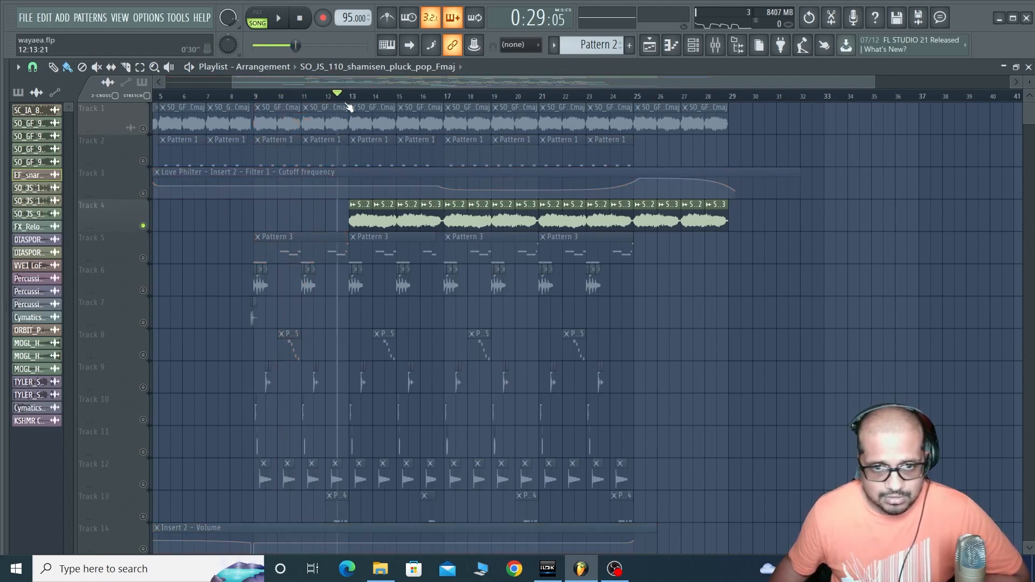
pyautogui.press('space')
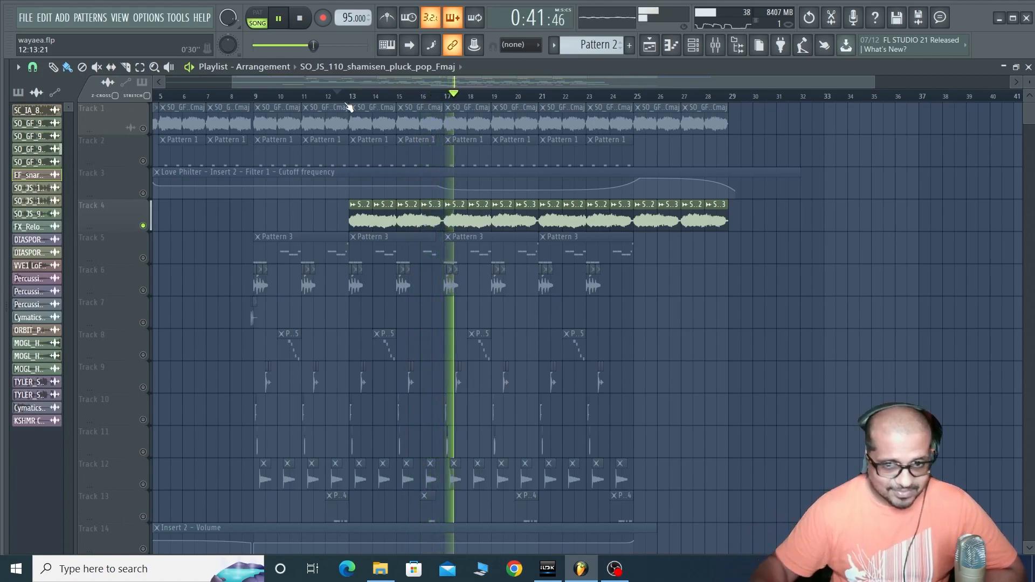
pyautogui.press('space')
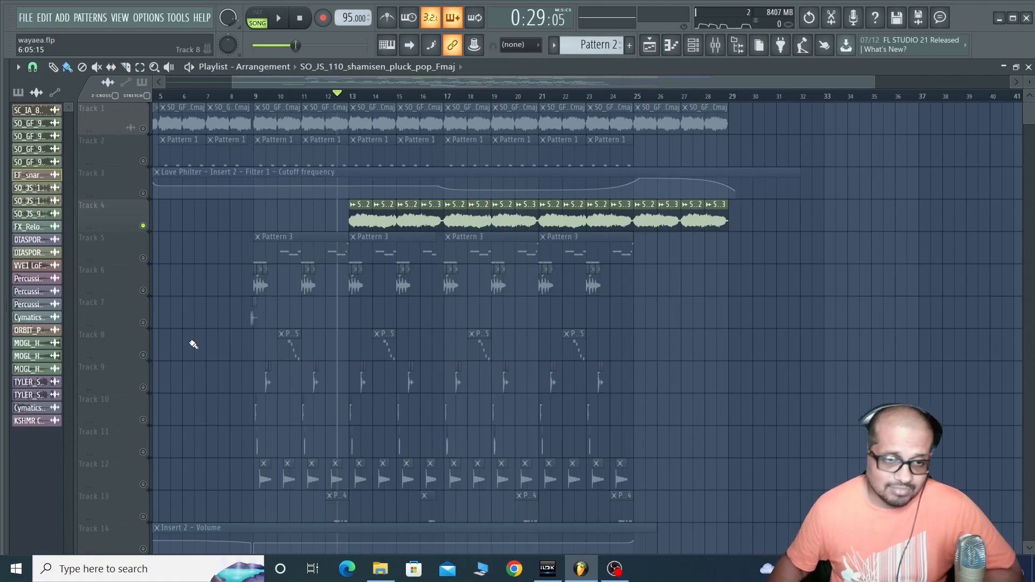
# Step: Enable Track 1 and the Track 3 filter cutoff automation alongside Track 4 and play them together from bar 12
pyautogui.click(143, 128)
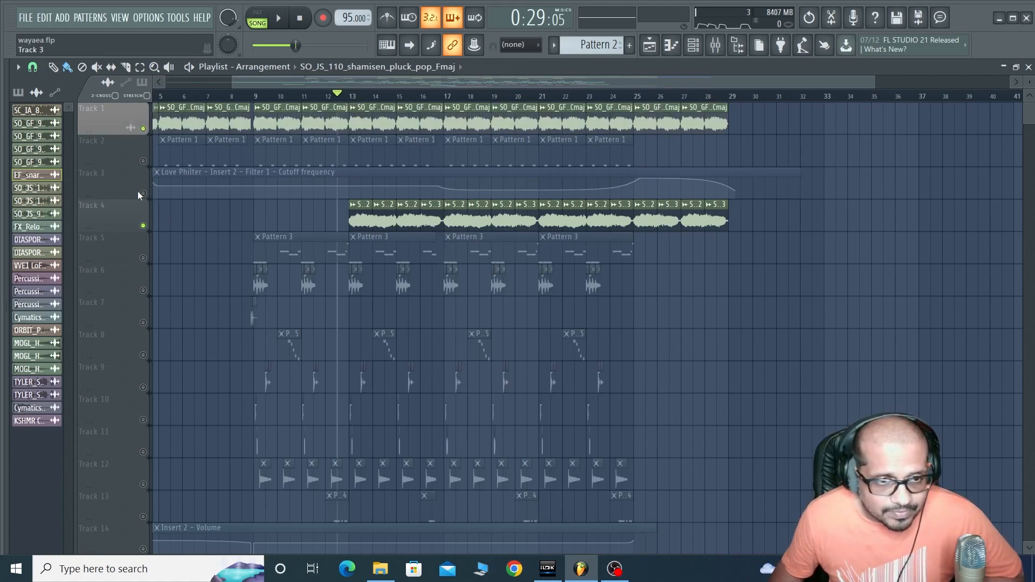
pyautogui.click(143, 193)
pyautogui.press('space')
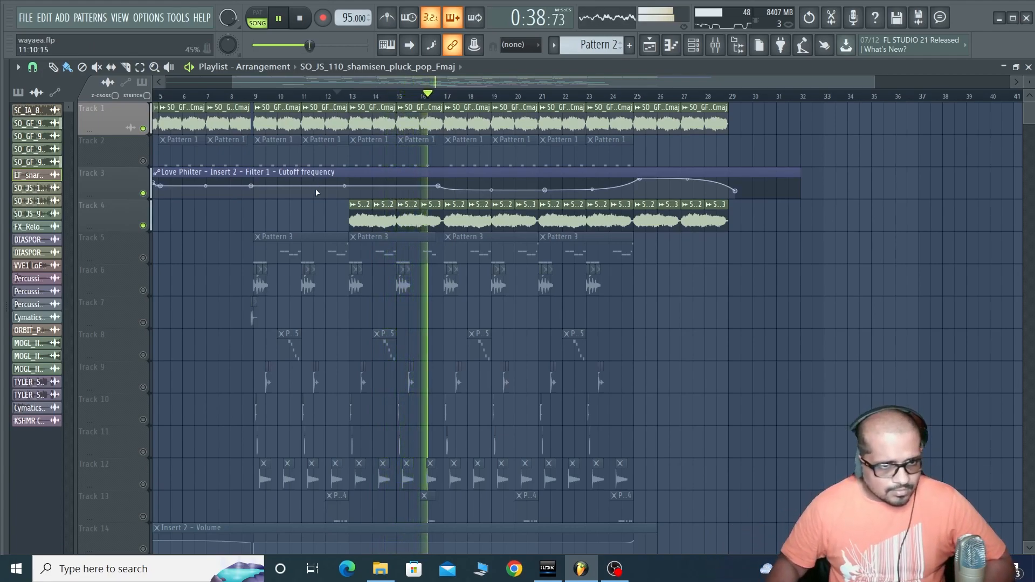
# Step: Mute Track 4, replay Tracks 1 and 3 from bar 12, and bring Track 4 back in during playback to compare
pyautogui.click(144, 225)
pyautogui.press('space')
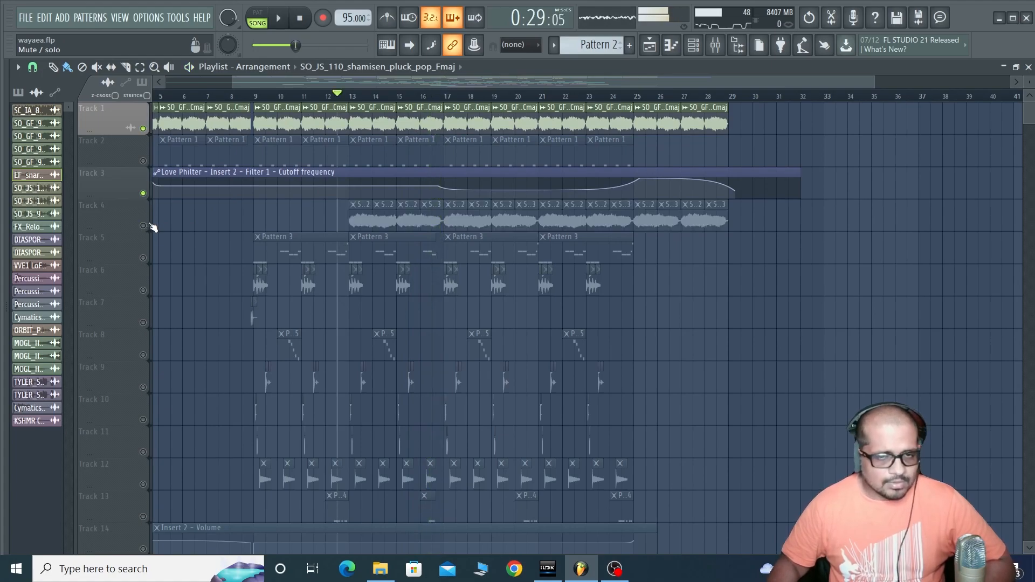
pyautogui.press('space')
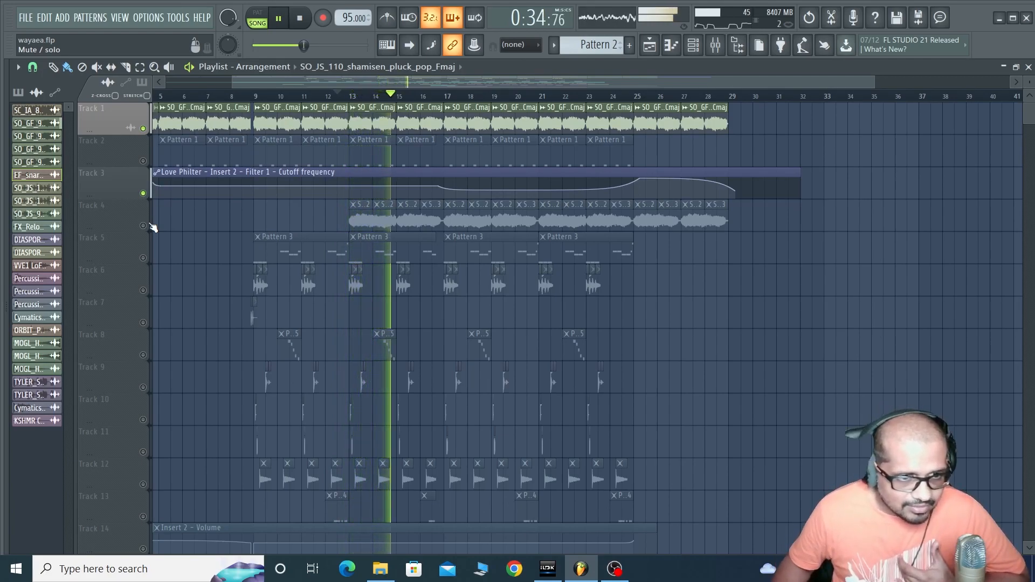
pyautogui.click(143, 226)
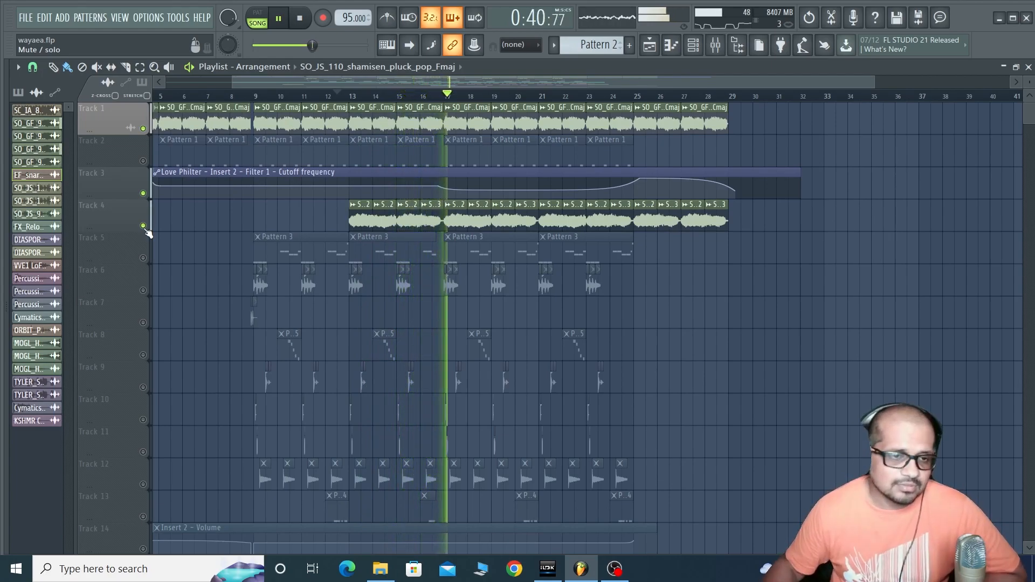
pyautogui.press('space')
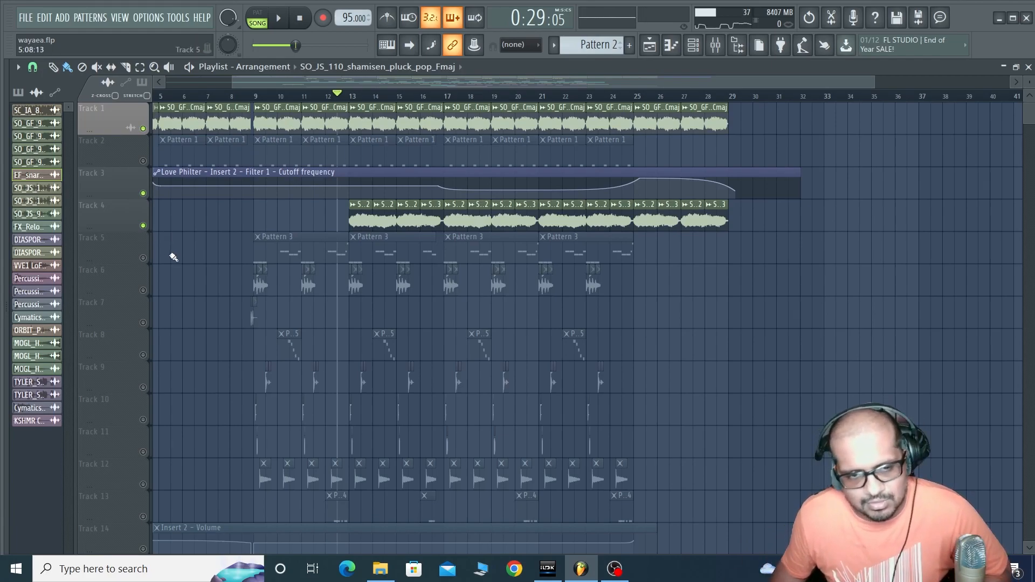
# Step: Solo Track 13 and play its first Pattern 4 clip from the start of bar 12
pyautogui.scroll(-4, 173, 266)
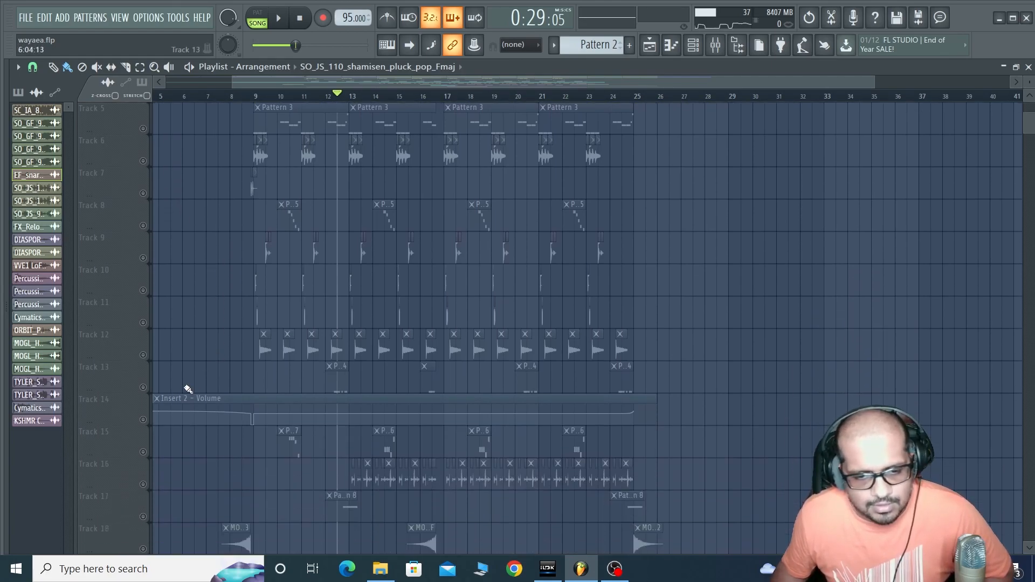
pyautogui.click(140, 389)
pyautogui.click(331, 97)
pyautogui.press('space')
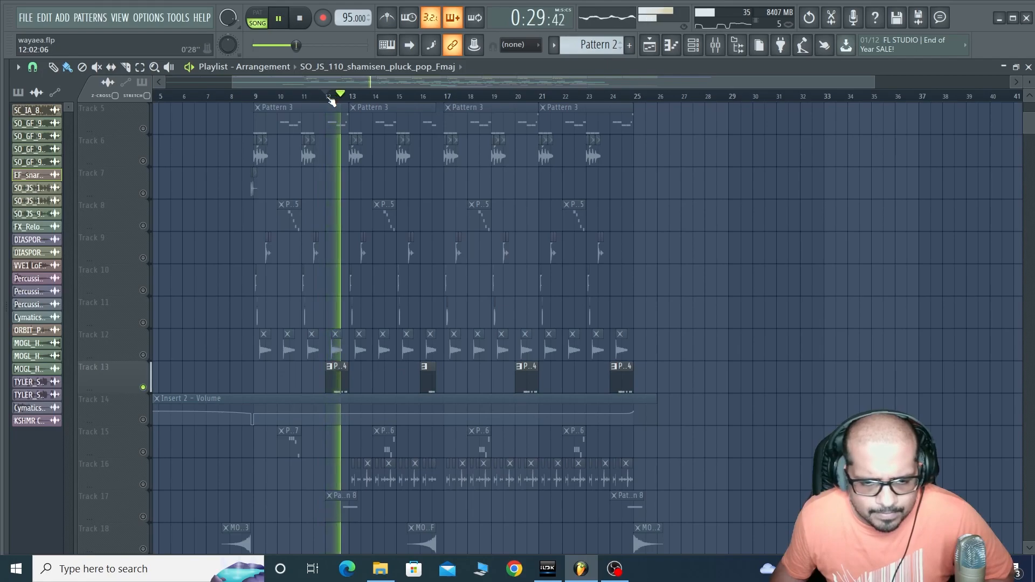
pyautogui.press('space')
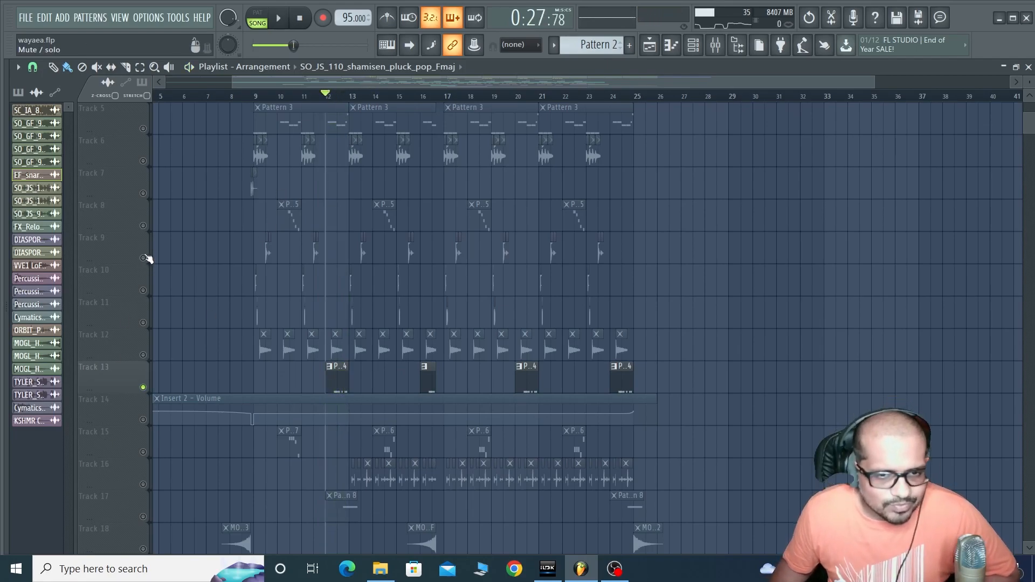
# Step: Re-enable all tracks and play the full mix from the start of bar 11
pyautogui.rightClick(144, 259)
pyautogui.rightClick(144, 259)
pyautogui.click(312, 96)
pyautogui.press('space')
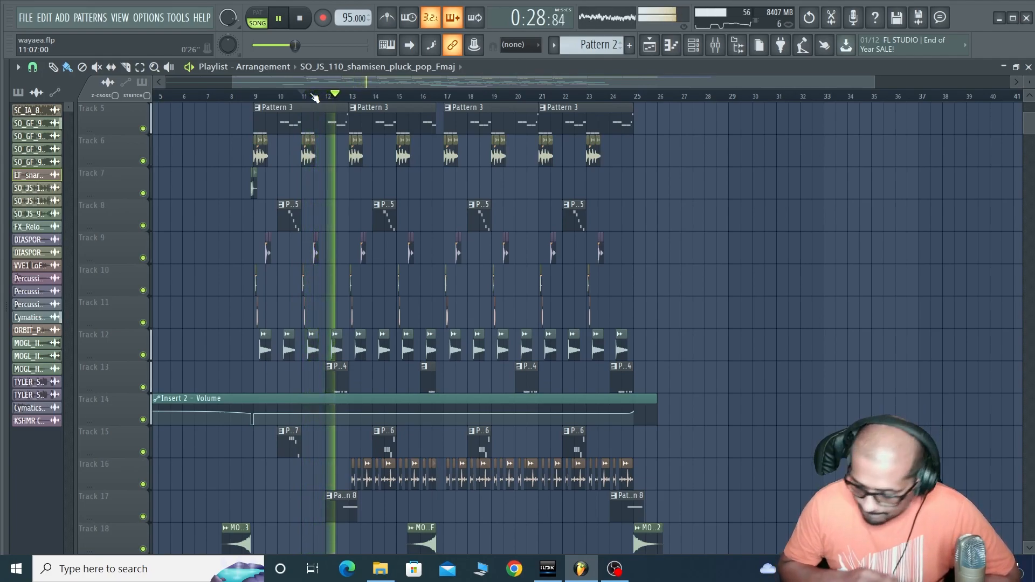
pyautogui.press('space')
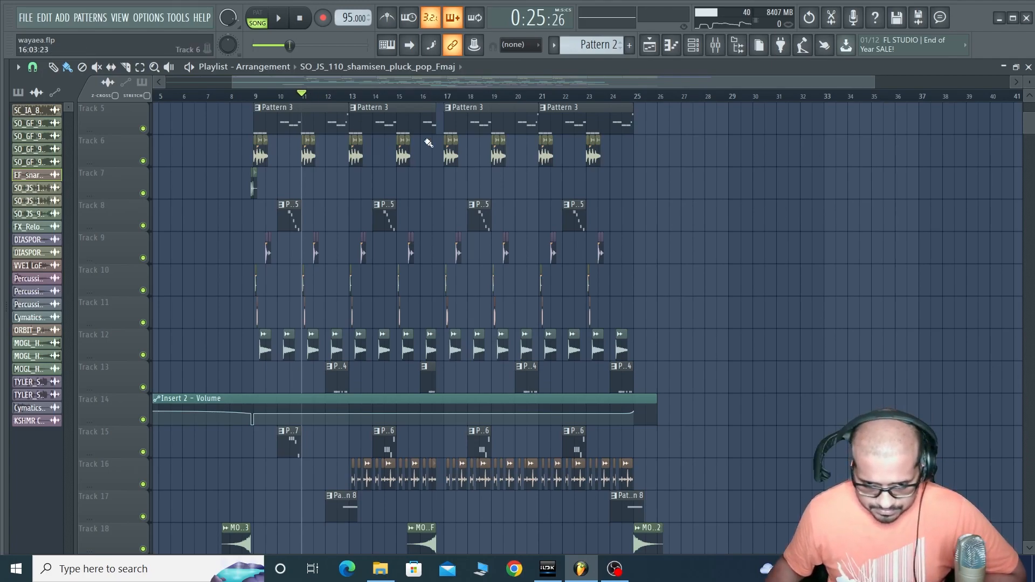
# Step: Solo Track 16, select the time range from bar 12 to bar 27, and play its percussion slices
pyautogui.scroll(-3, 319, 450)
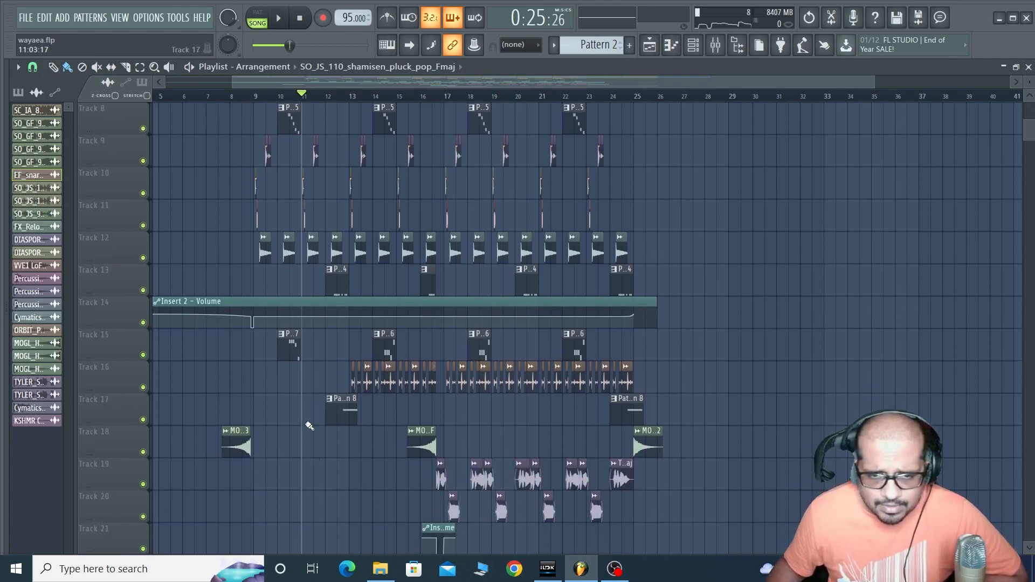
pyautogui.scroll(-4, 308, 426)
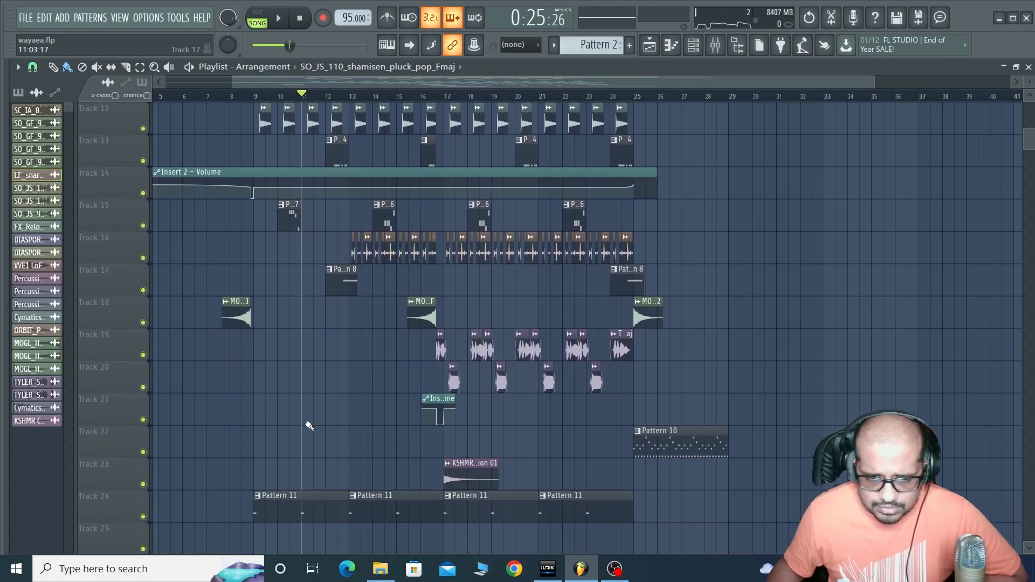
pyautogui.scroll(2, 120, 320)
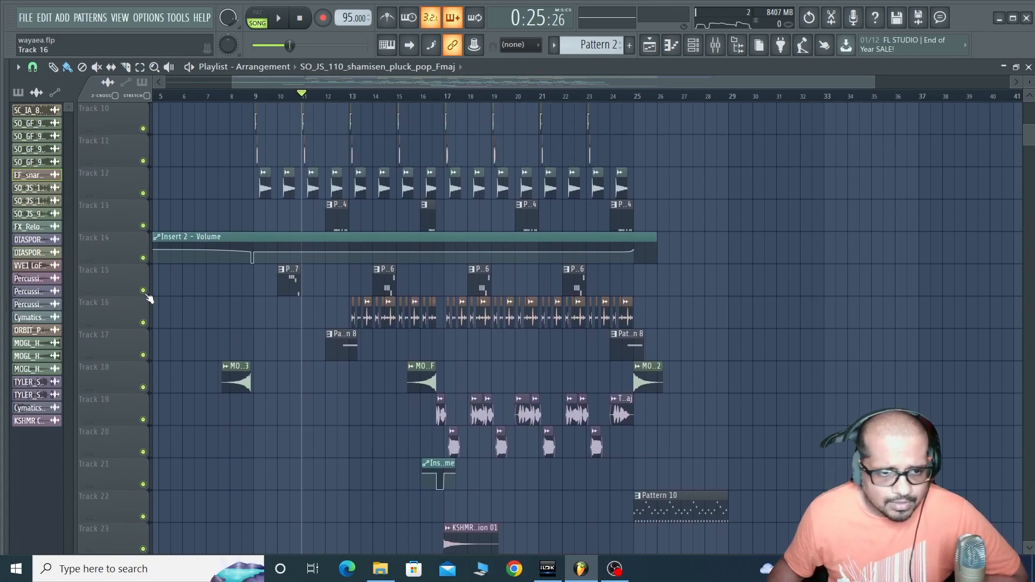
pyautogui.scroll(-1, 265, 292)
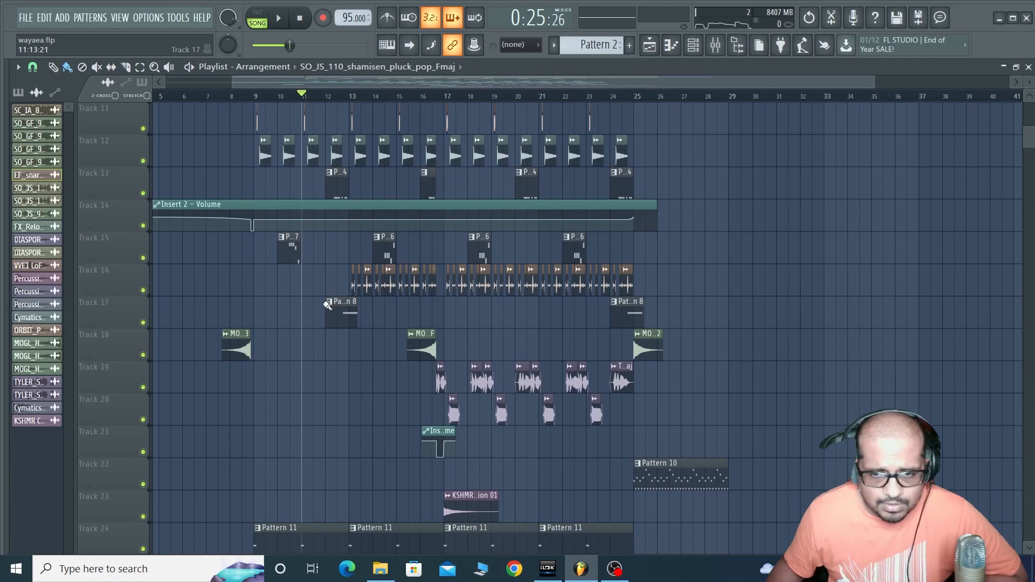
pyautogui.rightClick(143, 290)
pyautogui.moveTo(327, 97); pyautogui.dragTo(680, 101)
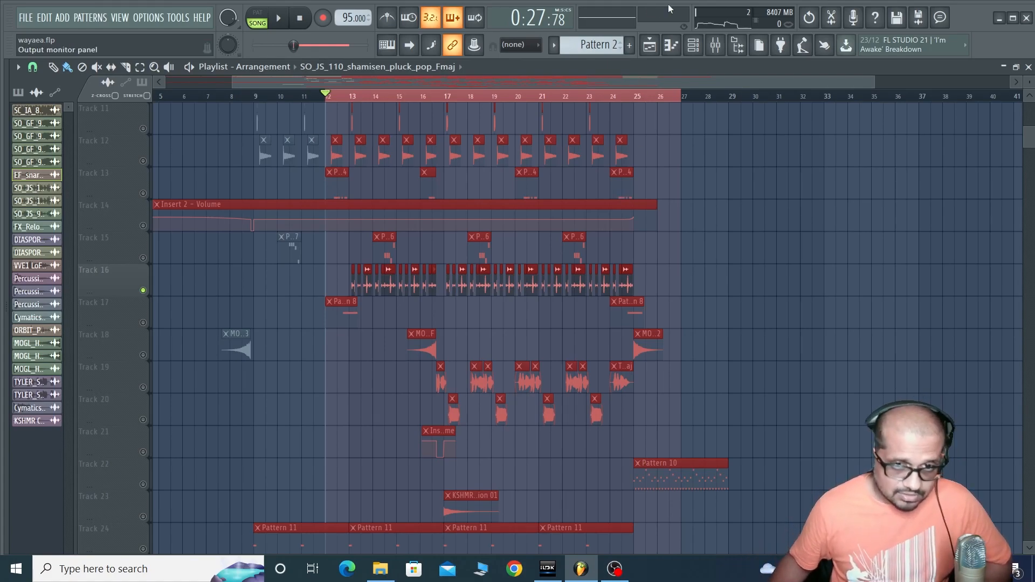
pyautogui.press('space')
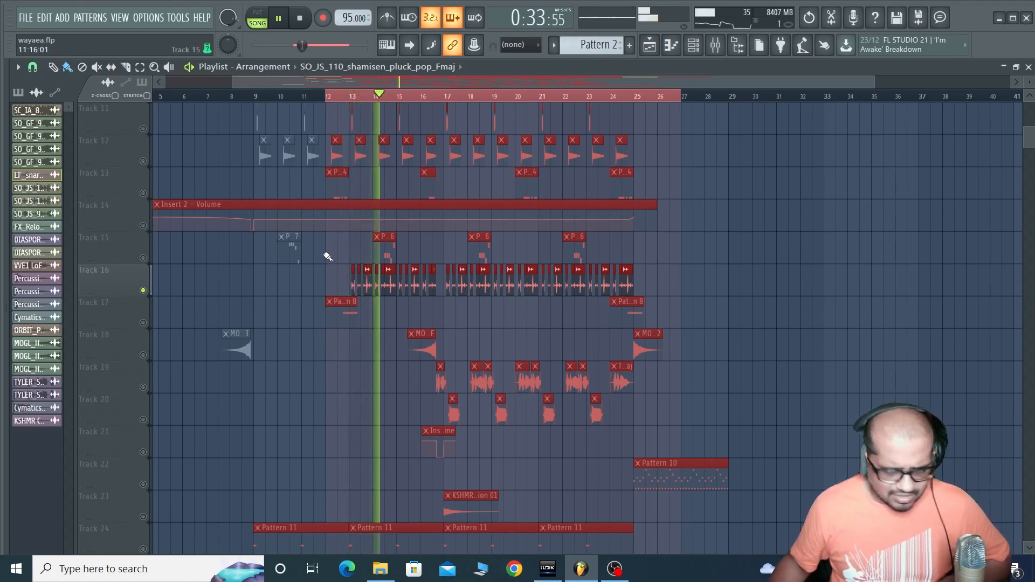
# Step: Inspect the Track 16 slices up close during playback and view the ORBIT_Perc_Tambourine_Loop_Accent_Stereo_110 sample's channel settings
pyautogui.moveTo(322, 232); pyautogui.dragTo(793, 358)
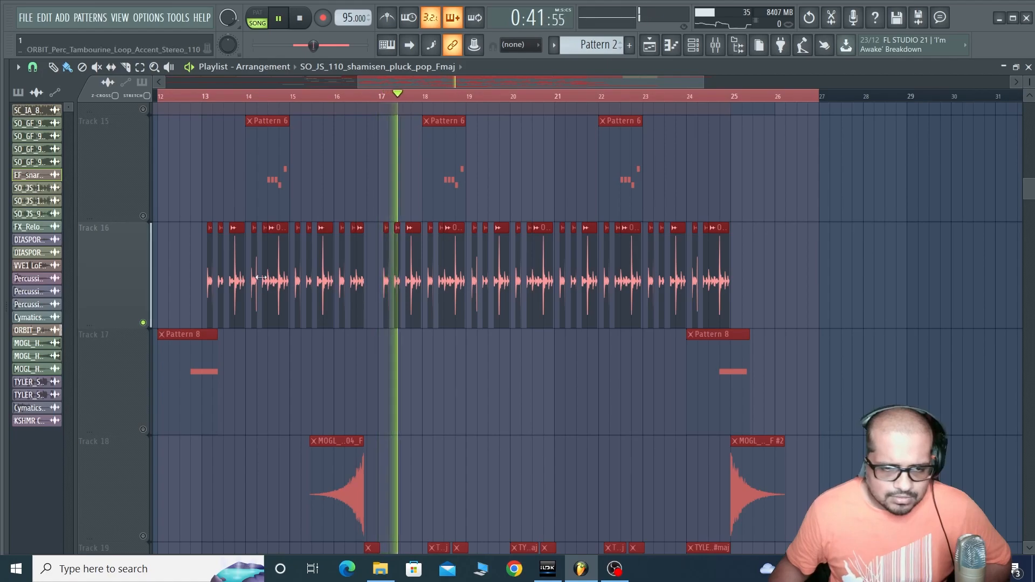
pyautogui.scroll(3, 318, 279)
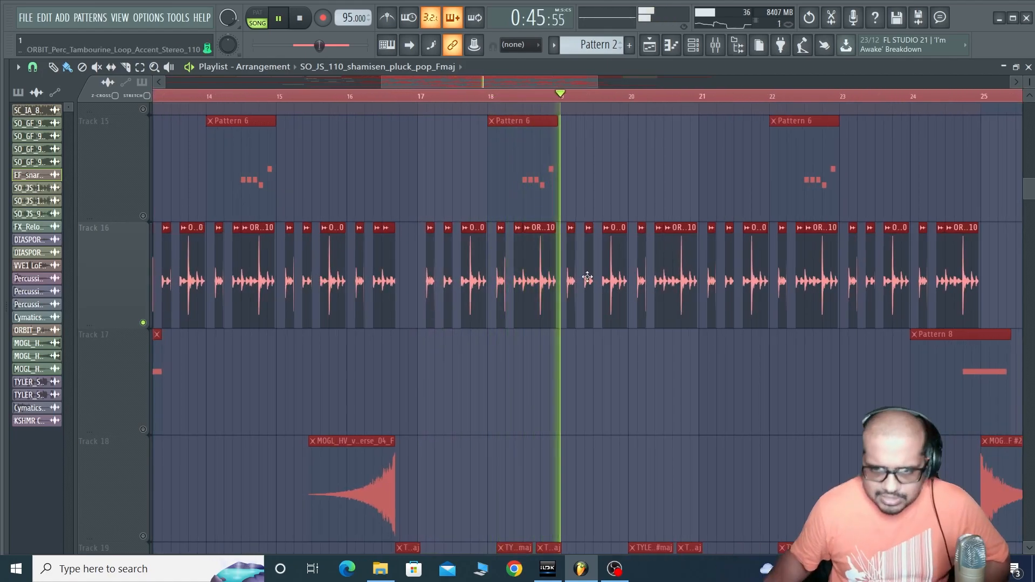
pyautogui.doubleClick(551, 258)
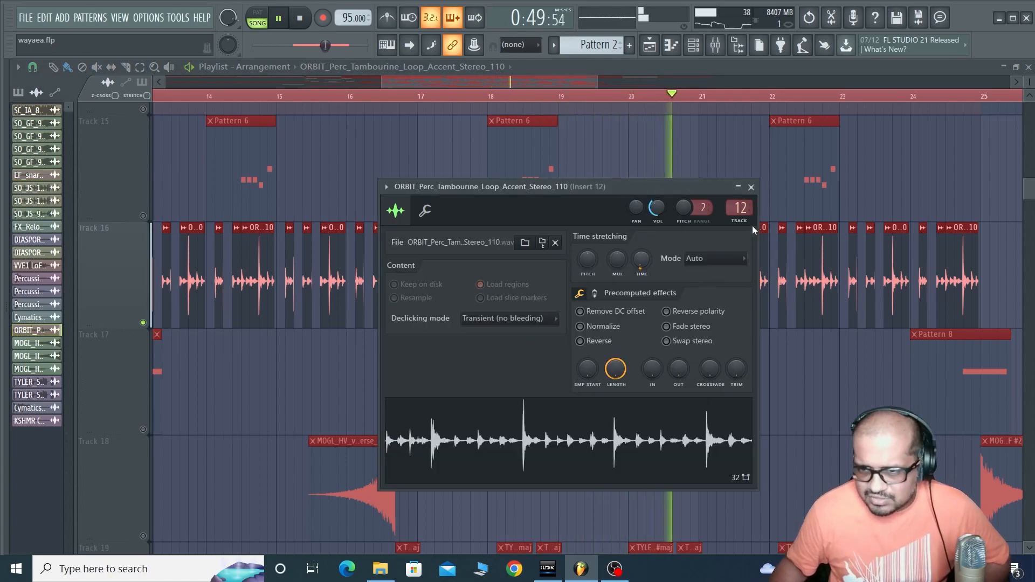
pyautogui.click(750, 187)
pyautogui.scroll(-2, 443, 356)
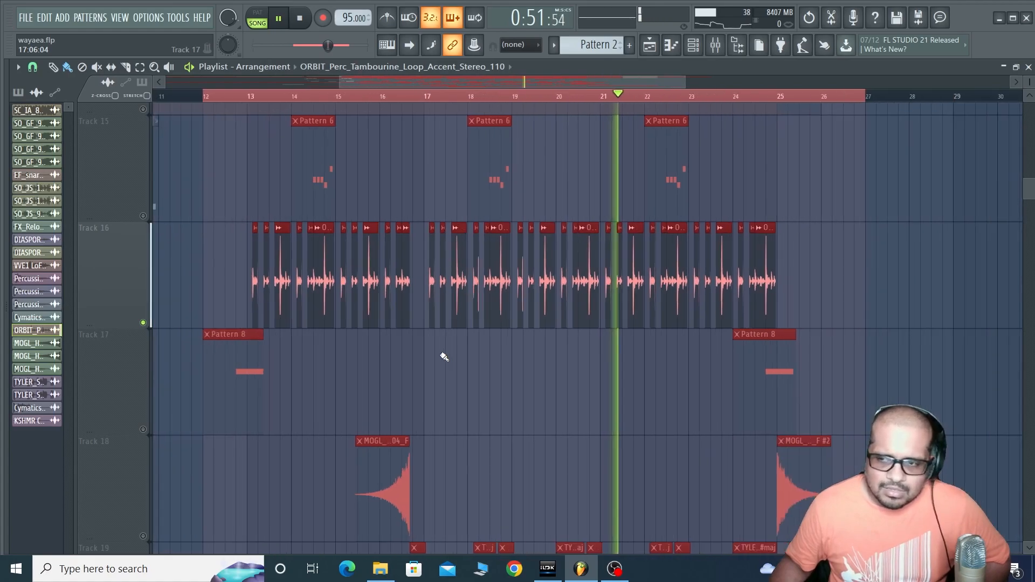
pyautogui.scroll(-2, 444, 356)
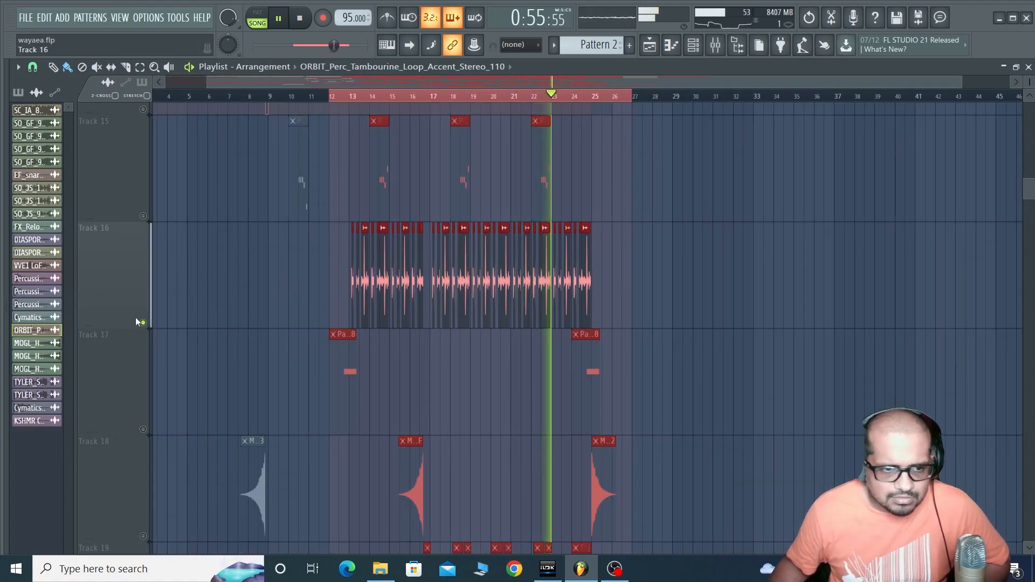
# Step: Clear the time selection, re-enable all tracks, and play the tambourine slices within the full mix from bar 10
pyautogui.click(288, 97)
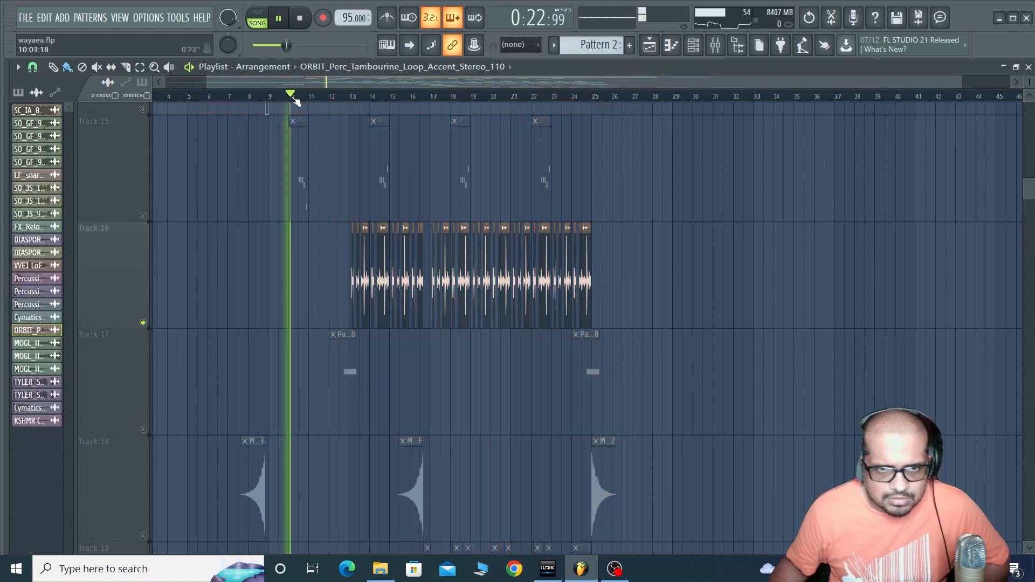
pyautogui.rightClick(143, 323)
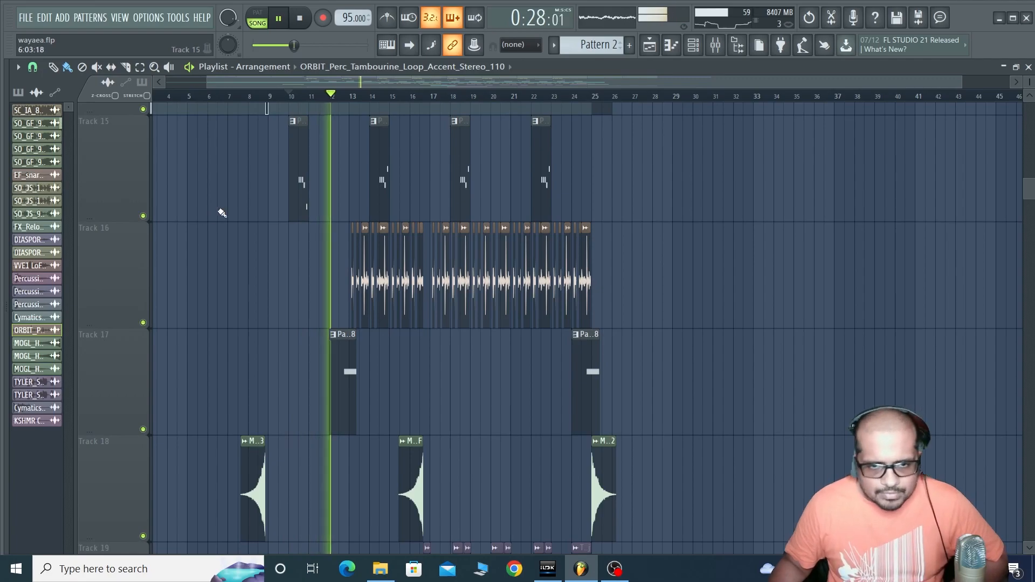
pyautogui.moveTo(216, 217); pyautogui.dragTo(681, 376)
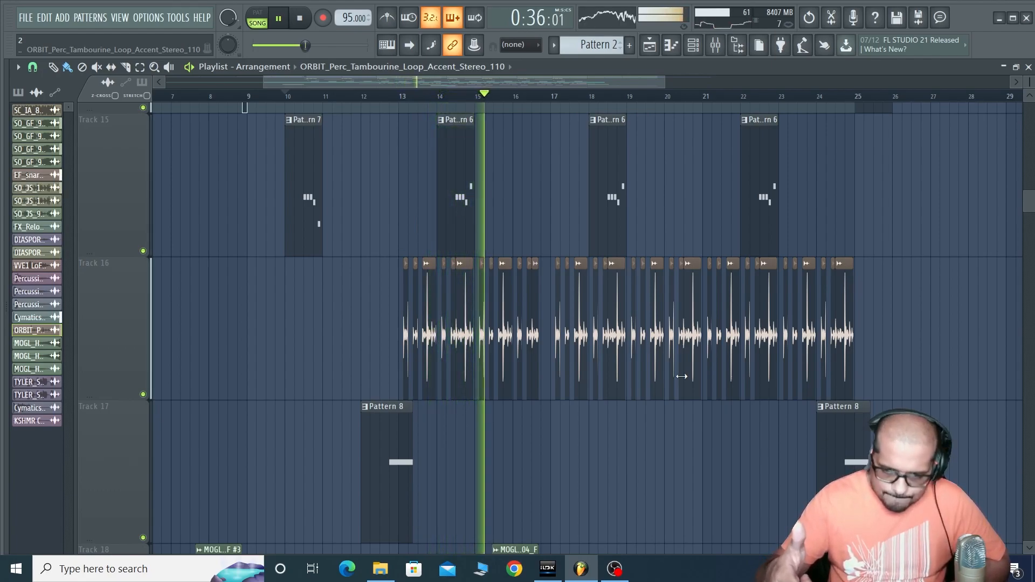
pyautogui.press('space')
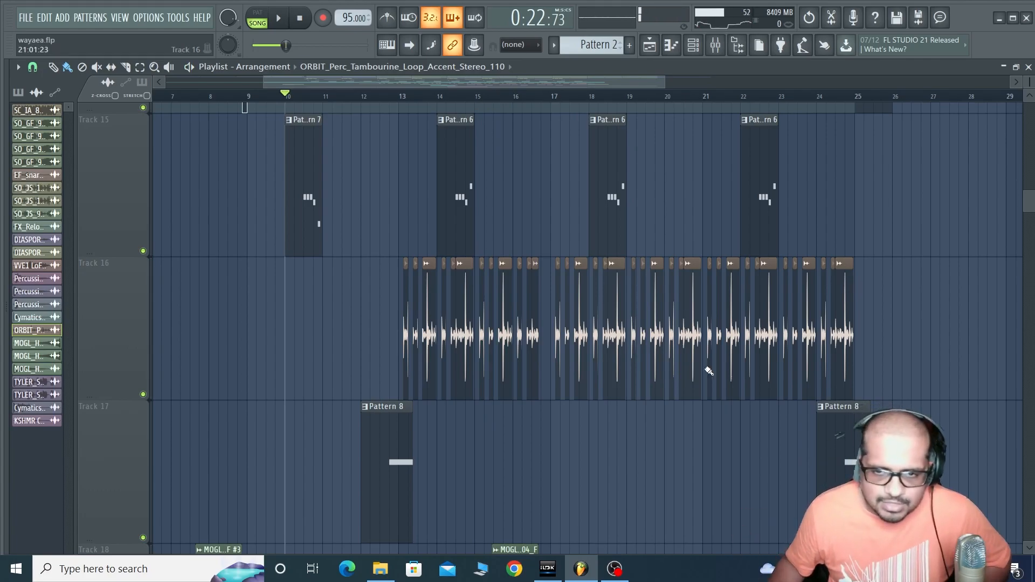
# Step: Set the playhead in the middle of bar 10, solo Track 17, and play its first Pattern 8 clip
pyautogui.scroll(-3, 701, 373)
pyautogui.scroll(1, 546, 349)
pyautogui.scroll(-3, 546, 349)
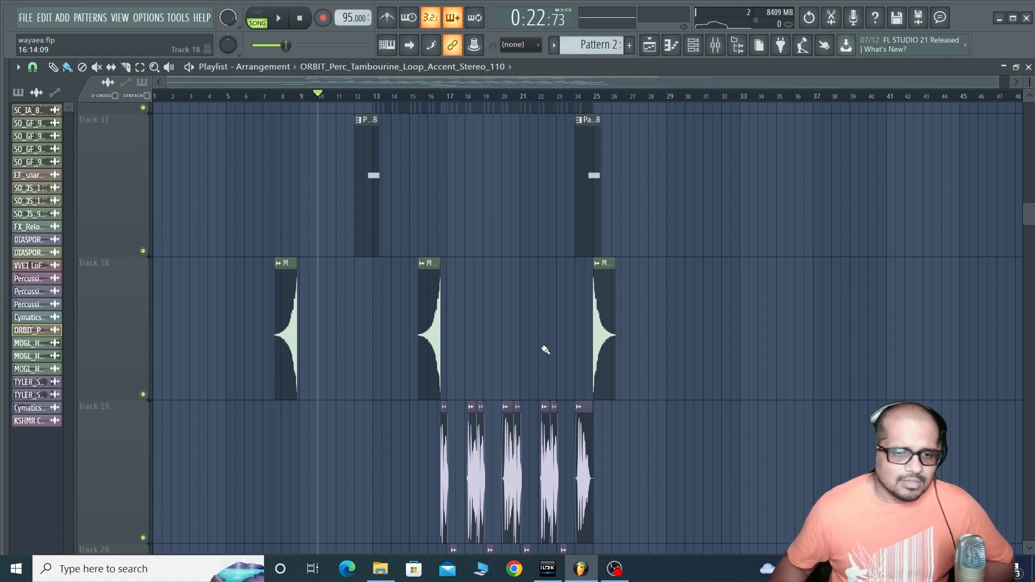
pyautogui.scroll(-1, 545, 350)
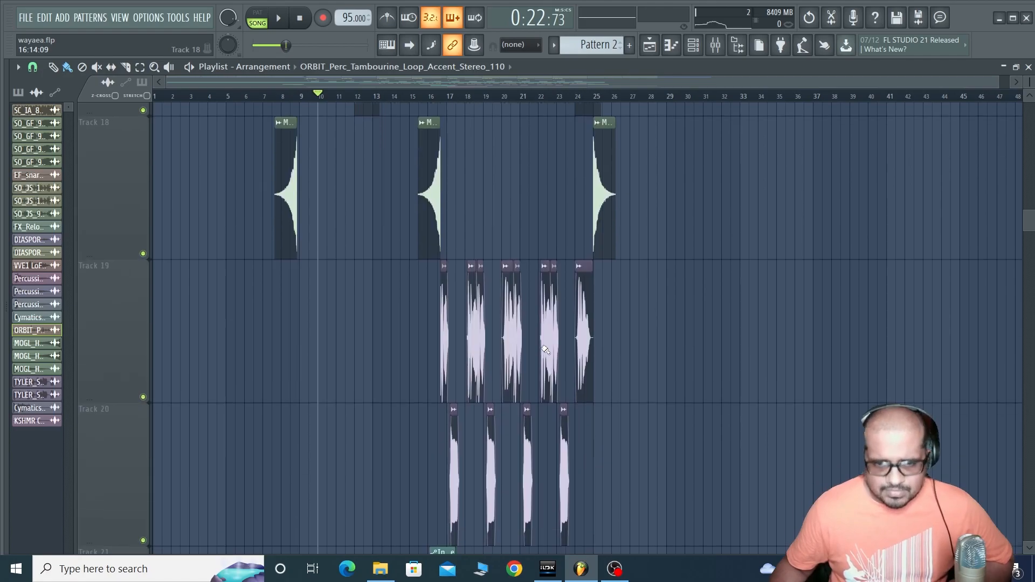
pyautogui.scroll(3, 435, 342)
pyautogui.scroll(-1, 434, 343)
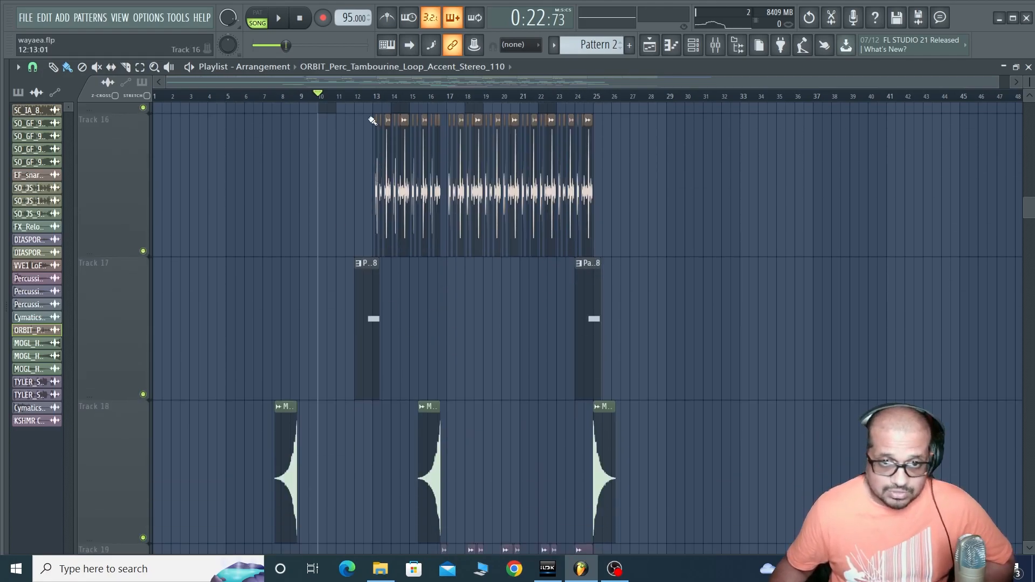
pyautogui.click(327, 97)
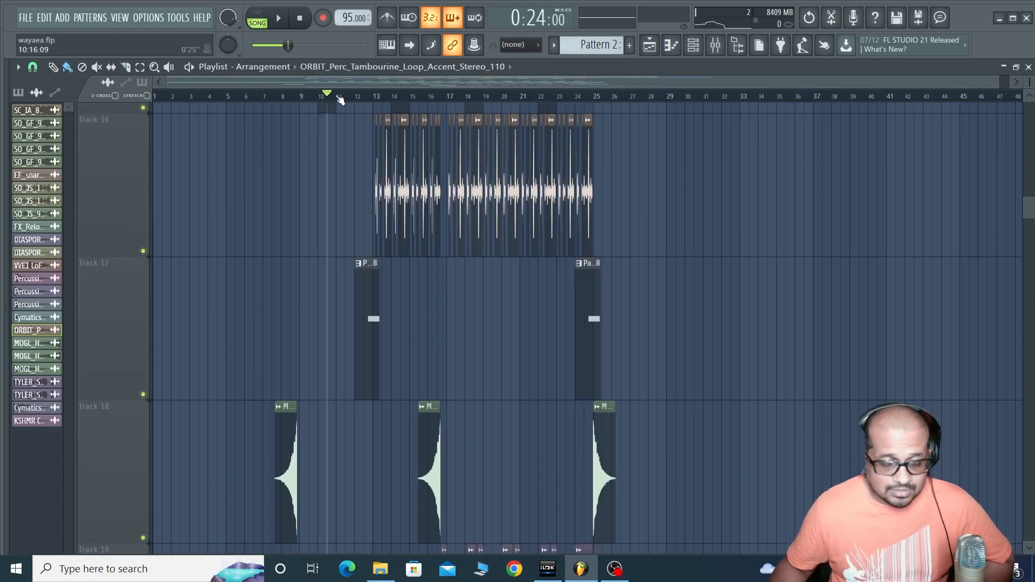
pyautogui.keyDown('ctrl'); pyautogui.click(143, 395); pyautogui.keyUp('ctrl')
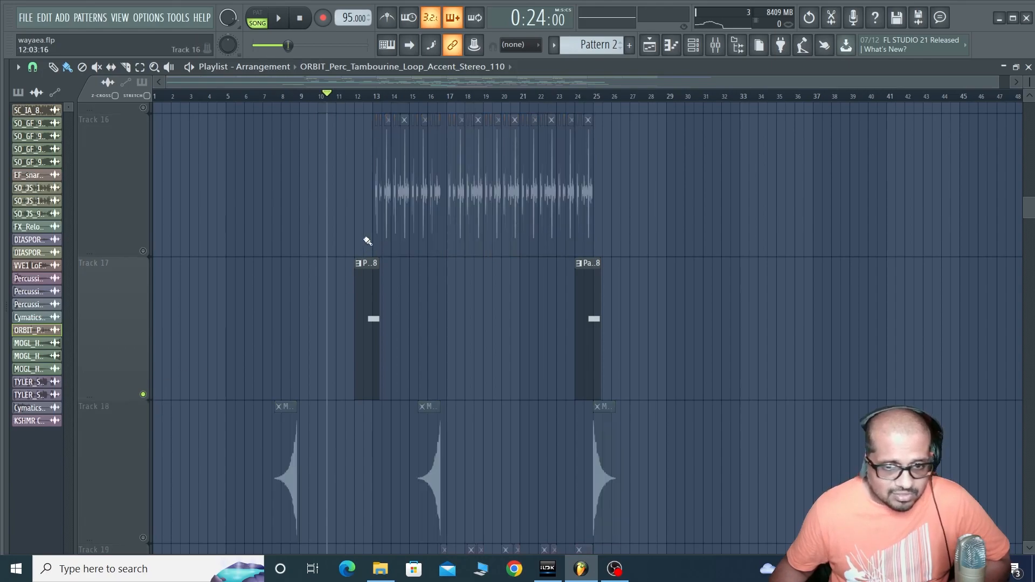
pyautogui.press('space')
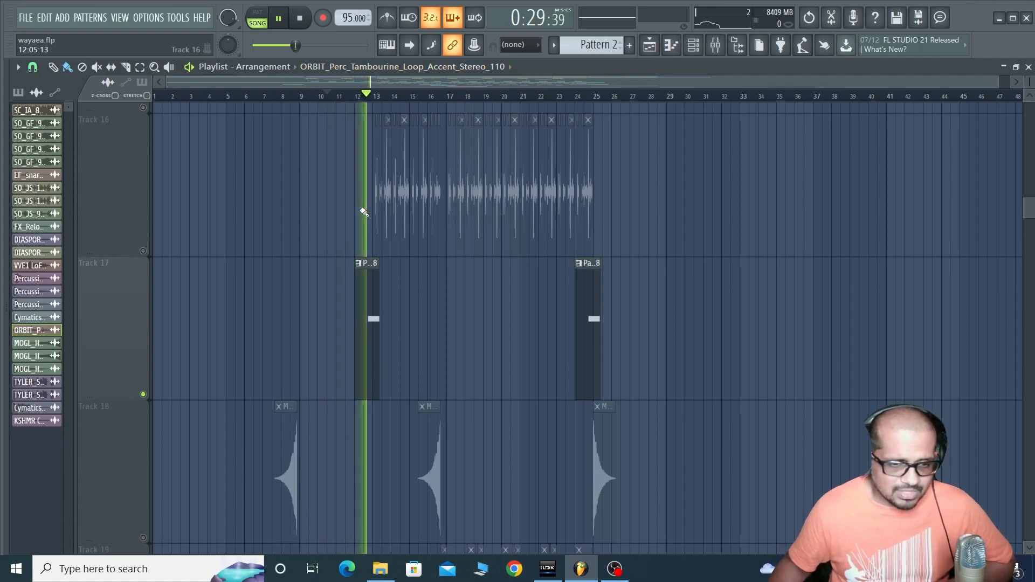
pyautogui.press('space')
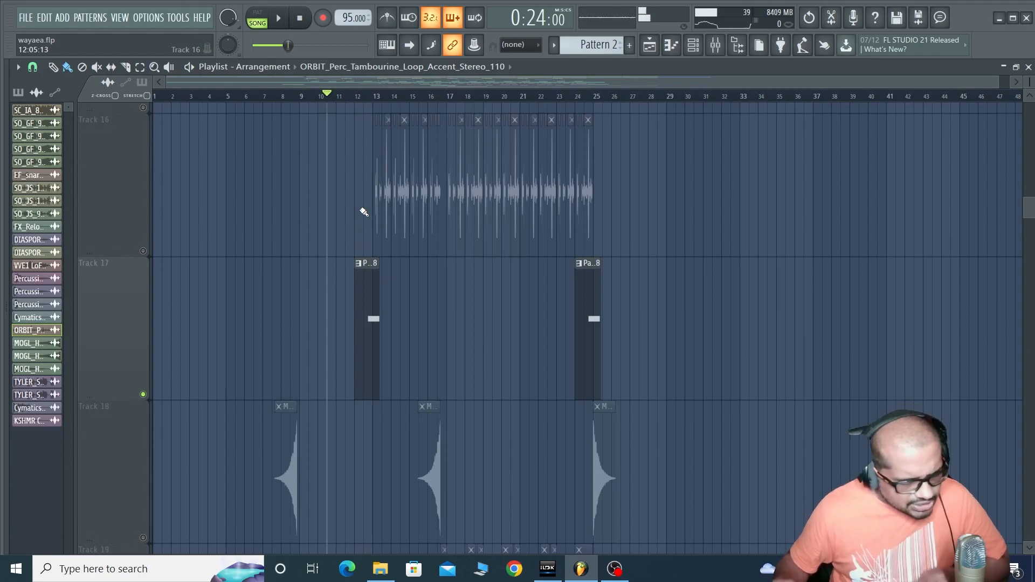
# Step: Unmute Track 18 and play its first effect clip from the middle of bar 7
pyautogui.scroll(-2, 225, 487)
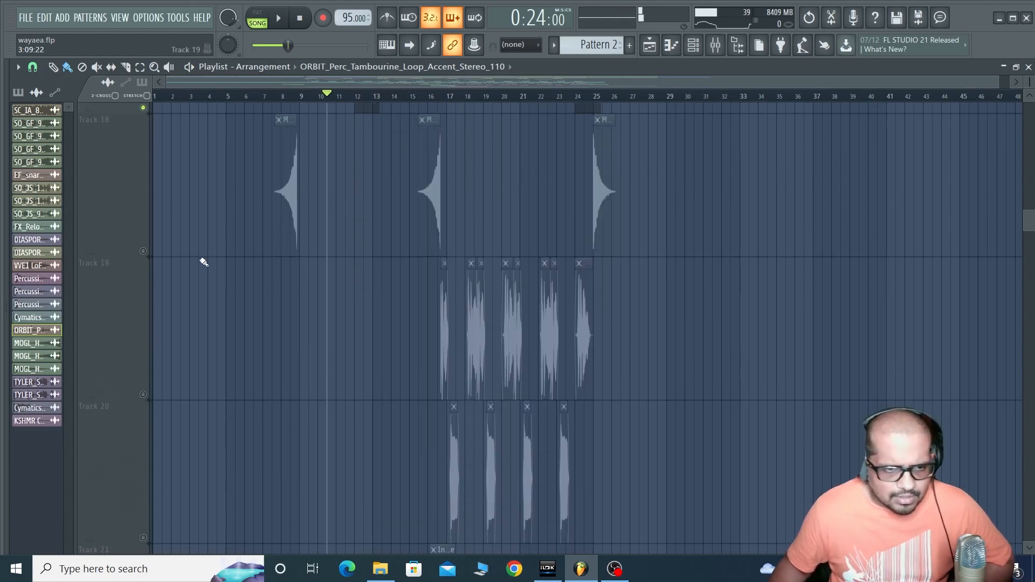
pyautogui.click(144, 251)
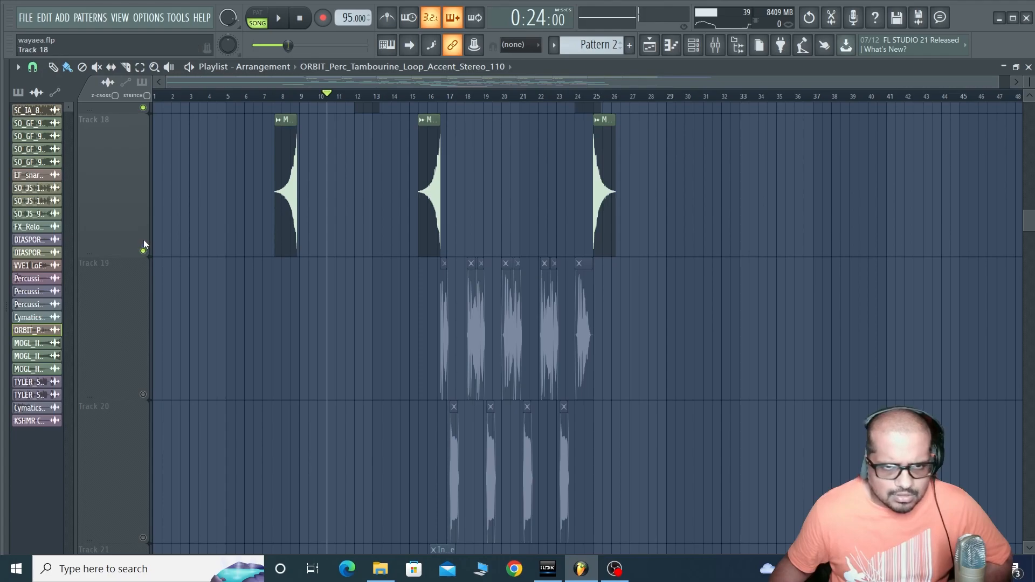
pyautogui.press('space')
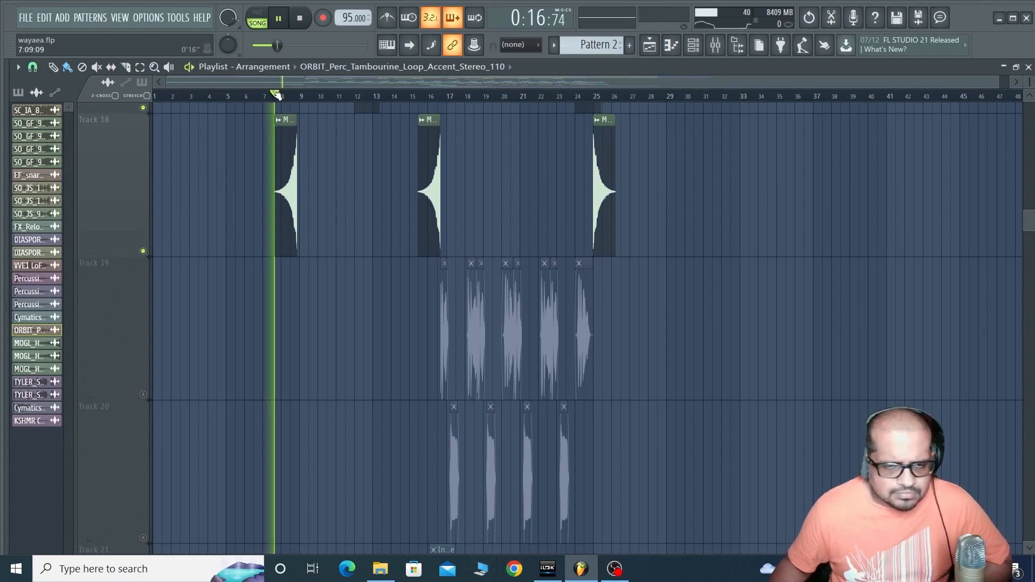
pyautogui.press('space')
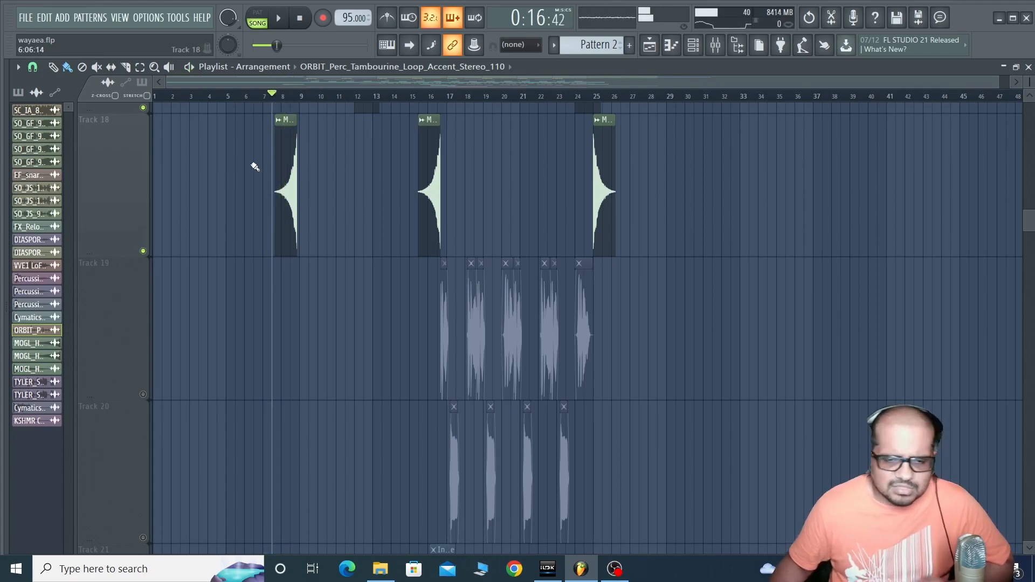
# Step: Unmute Track 24 and play its Pattern 11 clips from bar 8, first without the full mix and again with all tracks enabled
pyautogui.scroll(2, 256, 178)
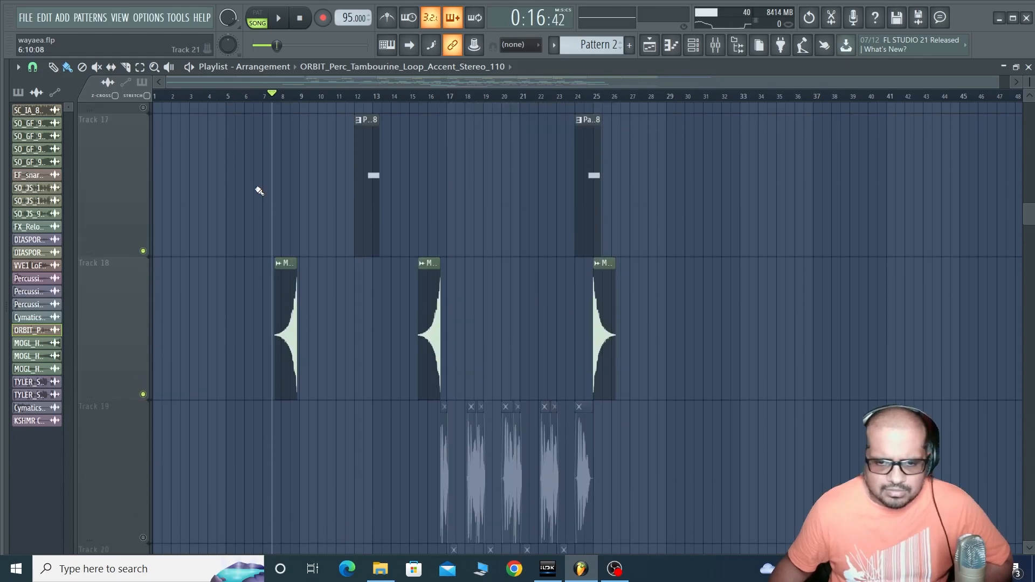
pyautogui.scroll(-5, 259, 193)
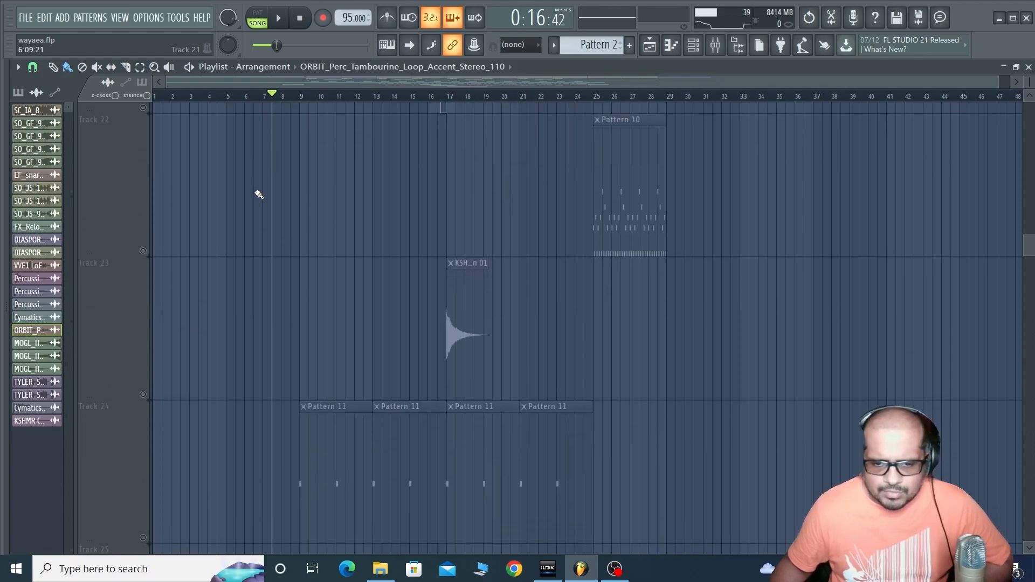
pyautogui.scroll(-2, 259, 194)
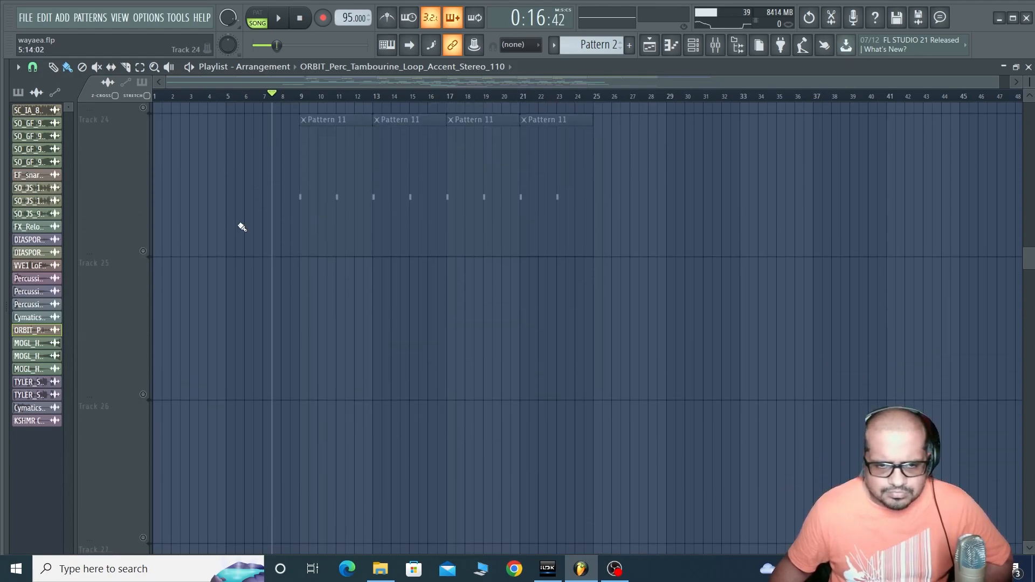
pyautogui.click(143, 252)
pyautogui.press('space')
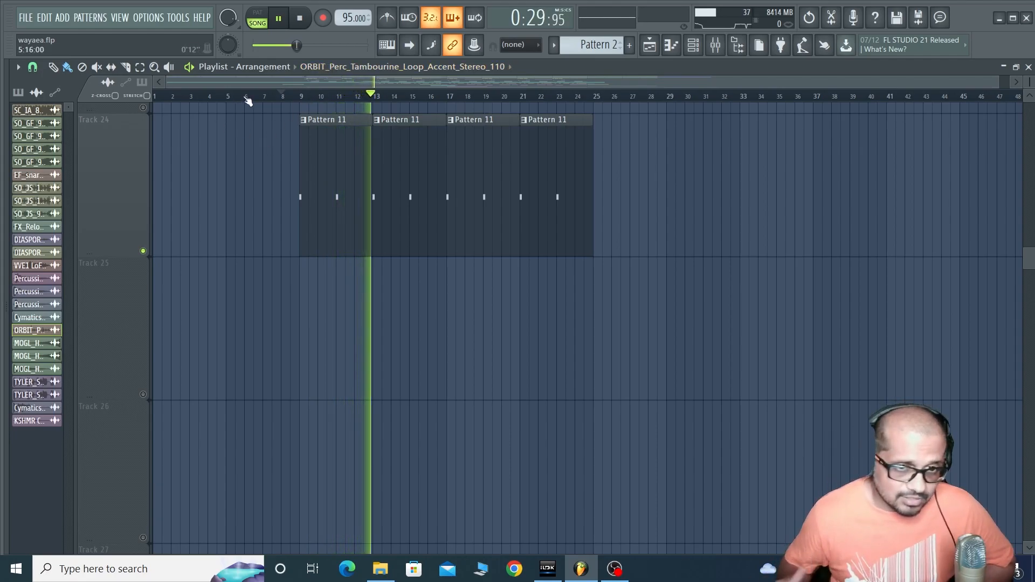
pyautogui.press('space')
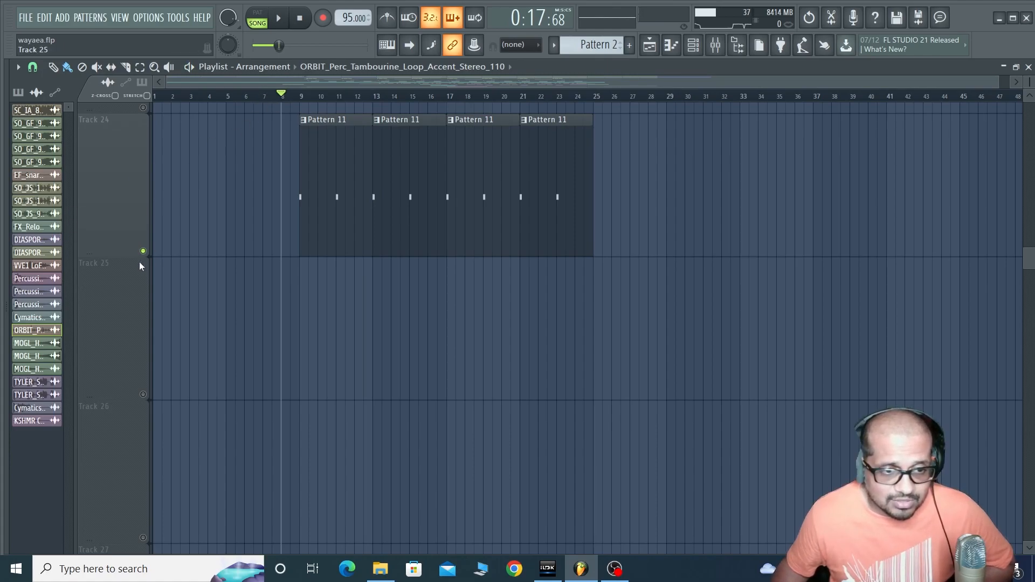
pyautogui.press('space')
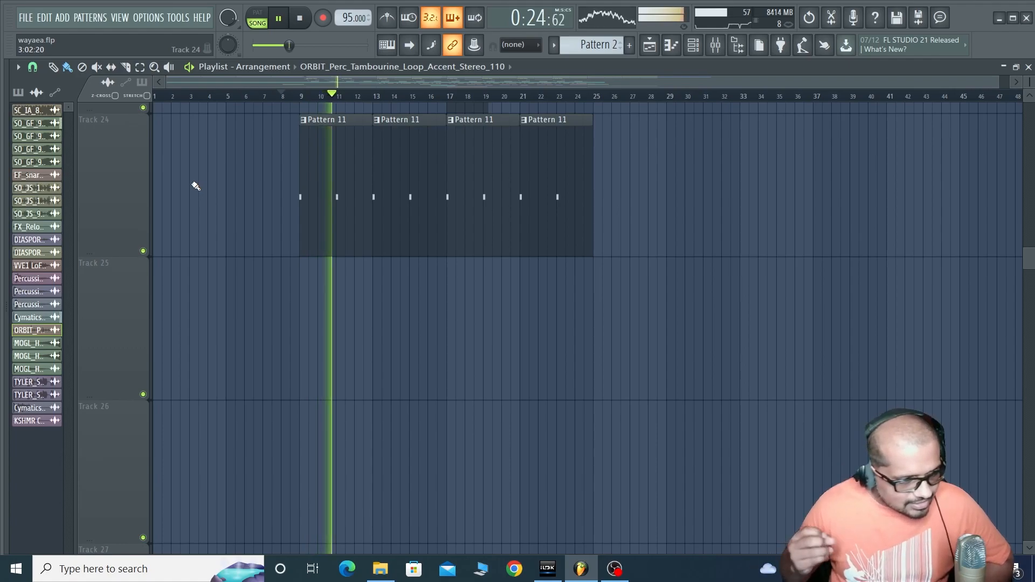
pyautogui.press('space')
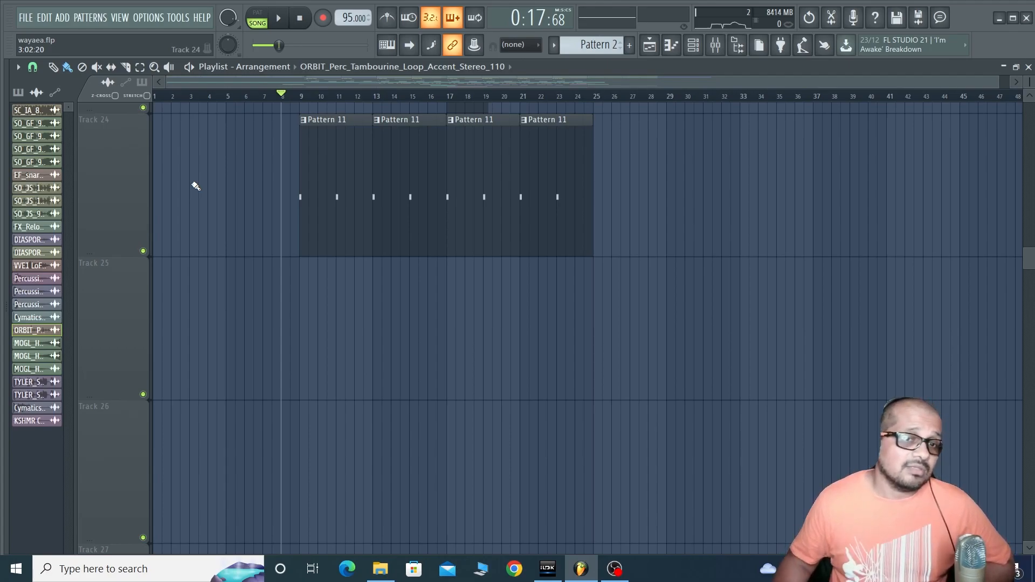
# Step: Examine the TYLER_SHAMY vocal clips on Tracks 19 and 20 up close, starting from the first clip before bar 17
pyautogui.scroll(-1, 280, 197)
pyautogui.scroll(5, 281, 197)
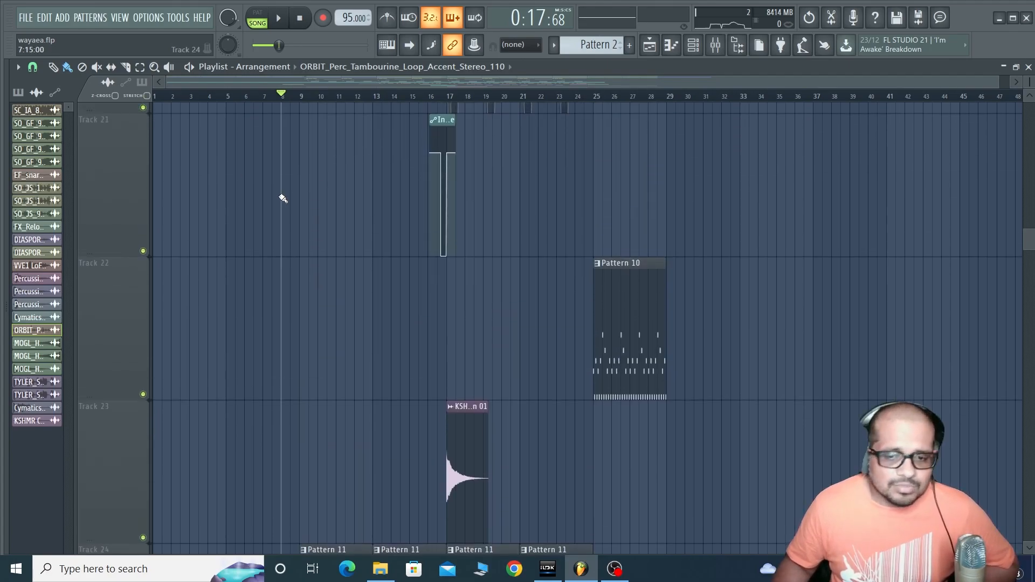
pyautogui.scroll(1, 277, 210)
pyautogui.scroll(6, 451, 285)
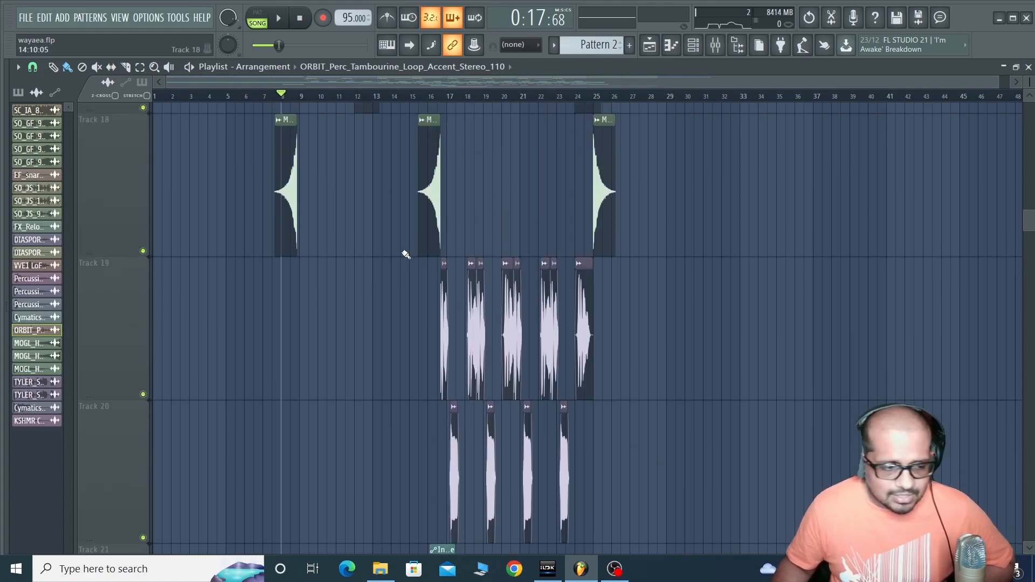
pyautogui.moveTo(414, 251); pyautogui.dragTo(695, 534)
pyautogui.scroll(-1, 326, 454)
pyautogui.scroll(3, 324, 452)
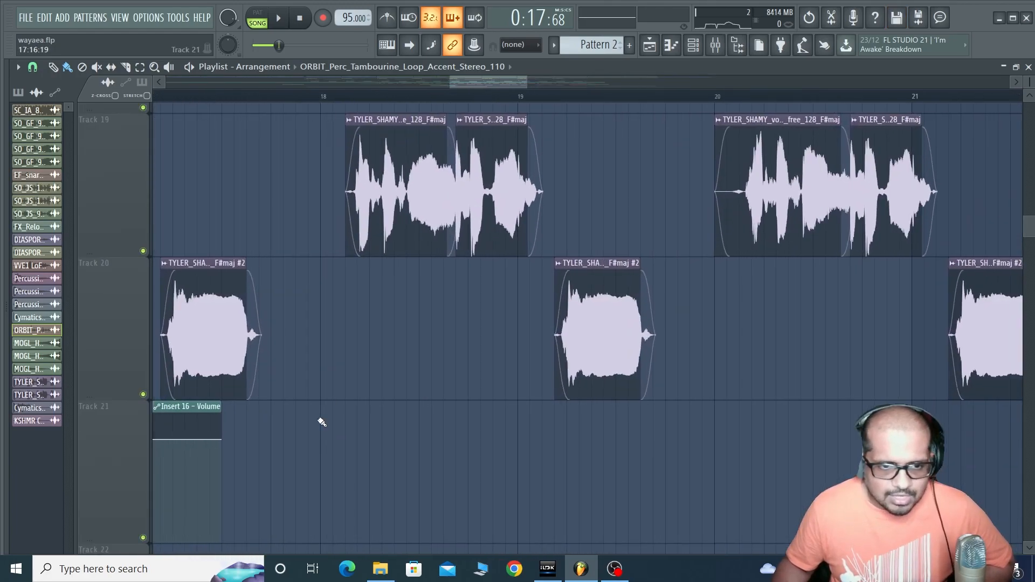
pyautogui.moveTo(483, 79); pyautogui.dragTo(470, 84)
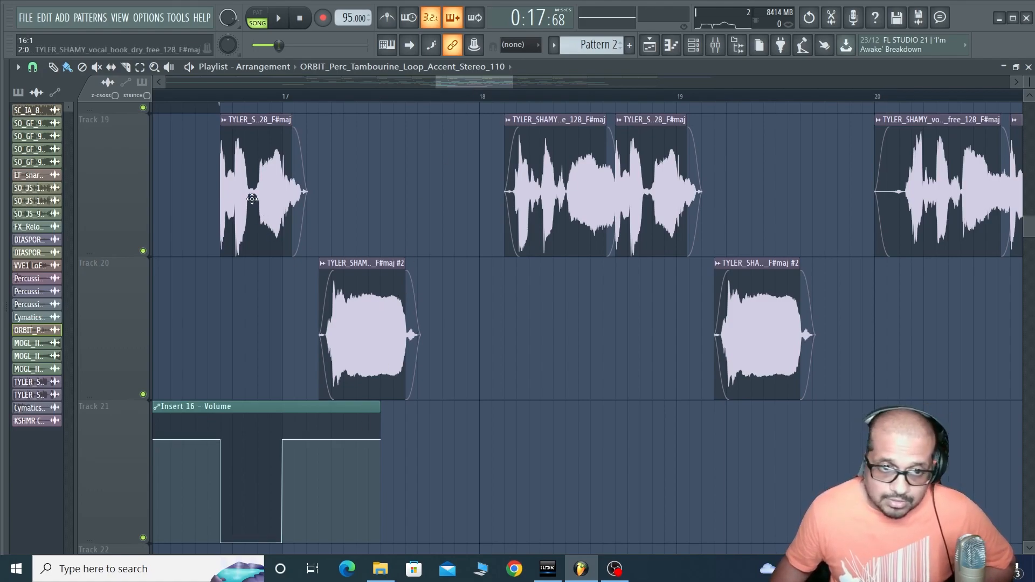
# Step: Place the playhead late in bar 16, solo Tracks 19 and 20 together, and play their vocal clips
pyautogui.click(195, 97)
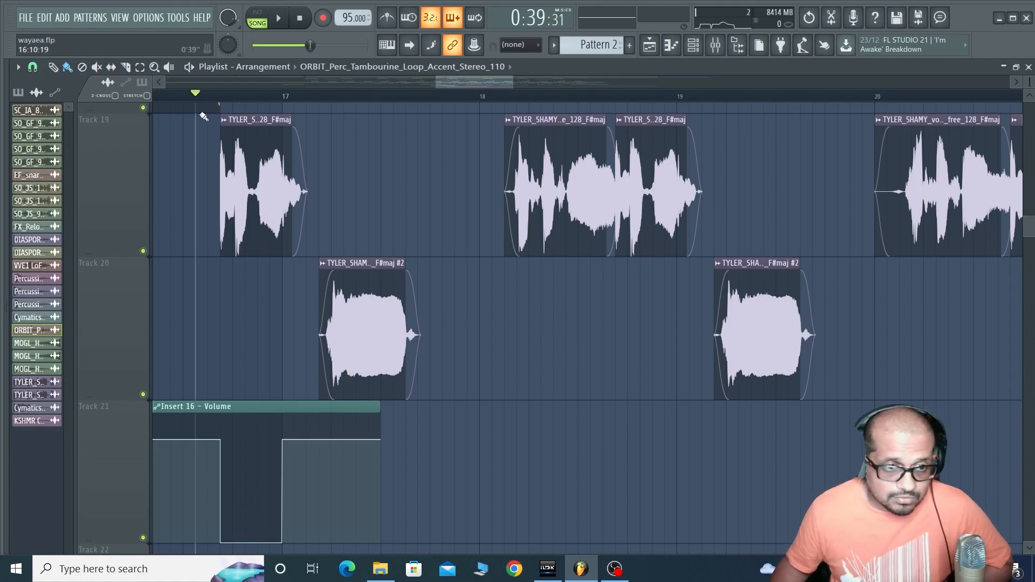
pyautogui.rightClick(143, 251)
pyautogui.click(143, 394)
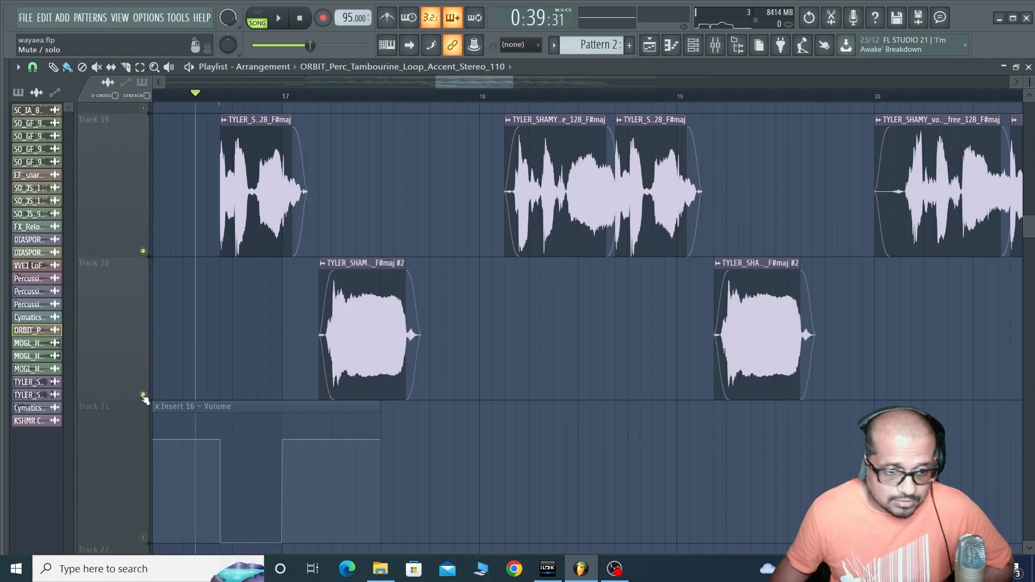
pyautogui.press('space')
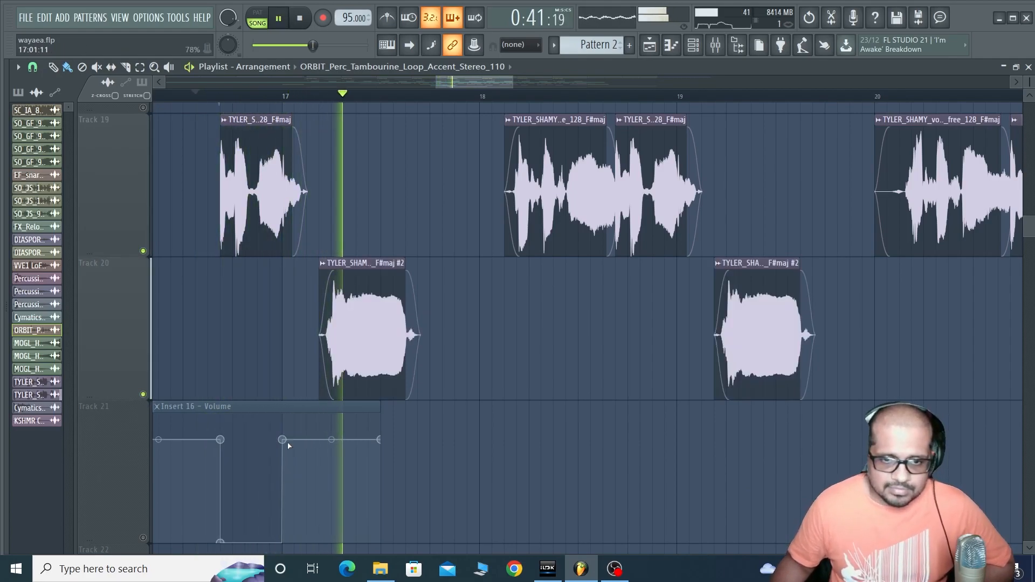
pyautogui.press('space')
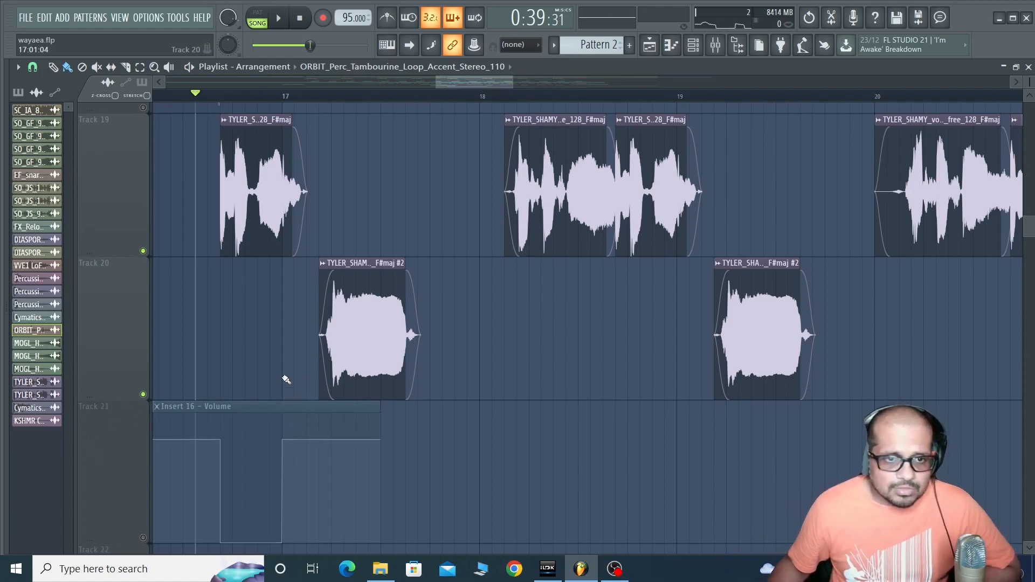
# Step: Open the TYLER_SHAMY_vocal_hook_dry_free_128_F#maj channel settings and reset the time-stretching pitch and time to their defaults
pyautogui.click(261, 202)
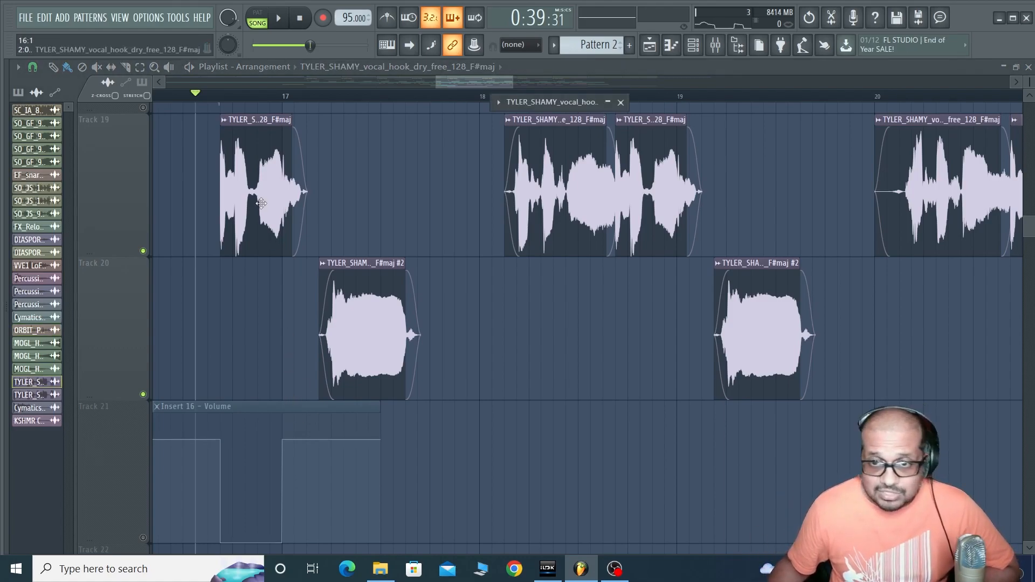
pyautogui.click(608, 102)
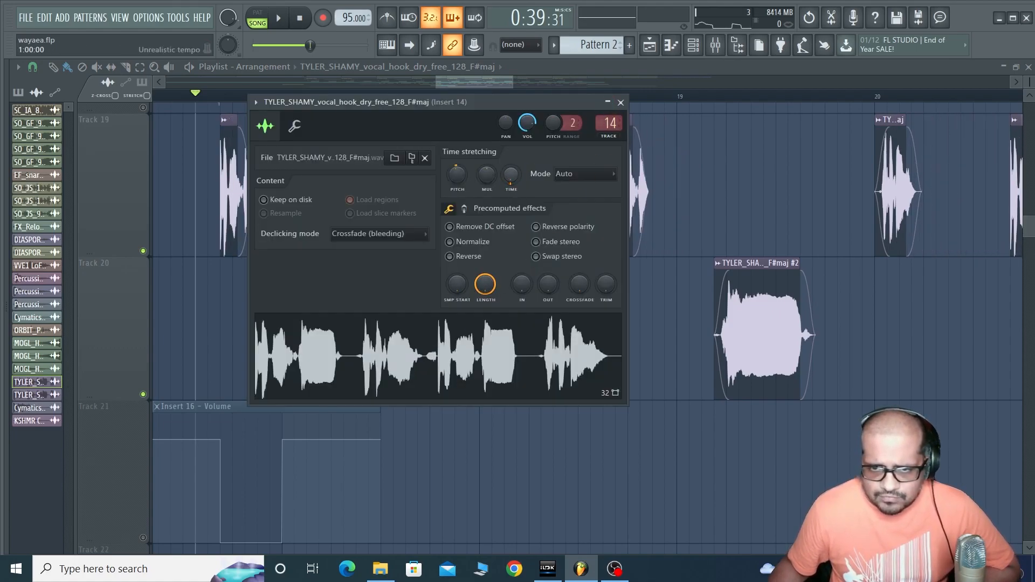
pyautogui.moveTo(457, 175); pyautogui.dragTo(457, 162)
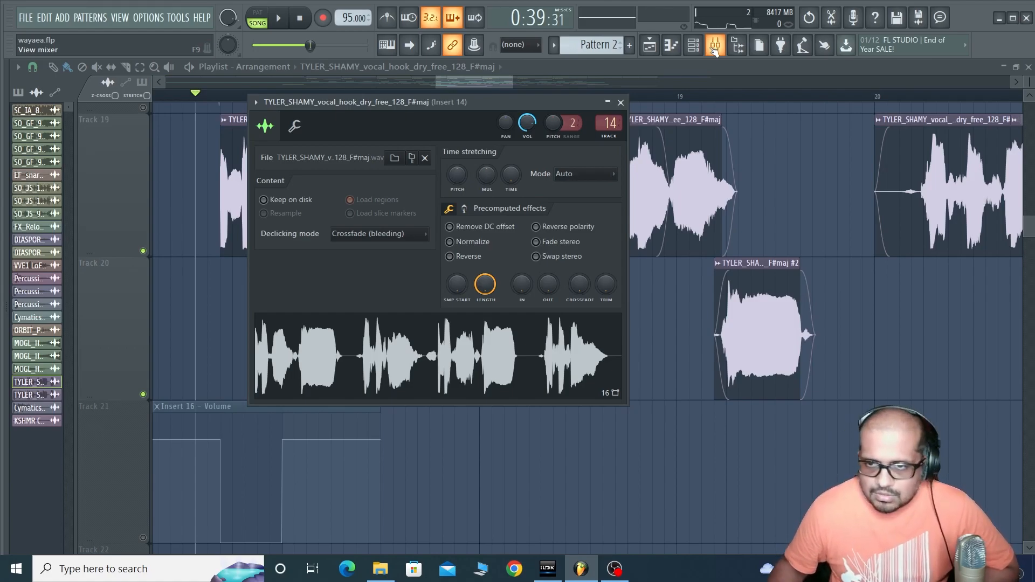
# Step: Disable the effect slots of mixer track Insert 14 and return to the playlist
pyautogui.click(715, 48)
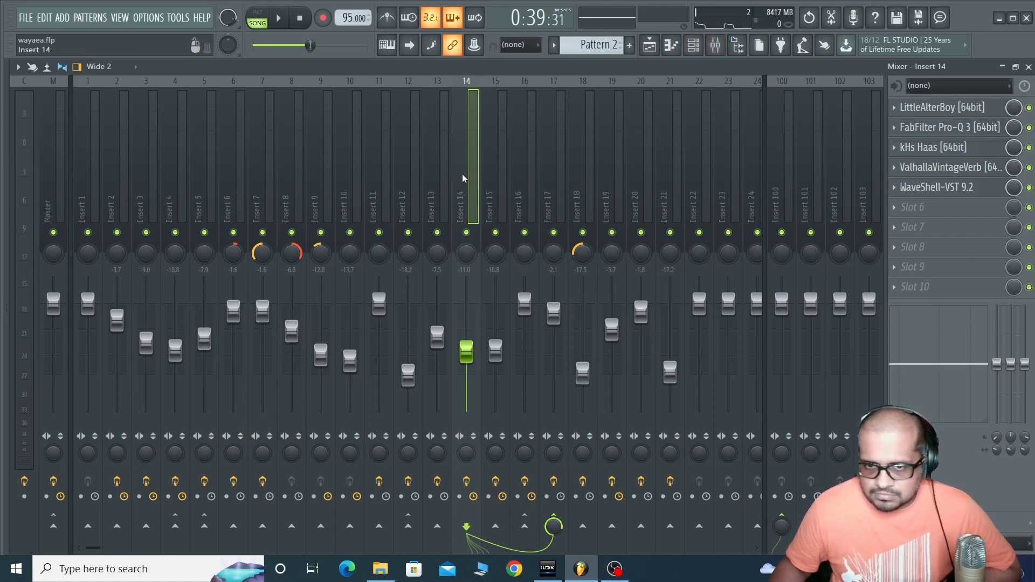
pyautogui.click(503, 180)
pyautogui.click(464, 189)
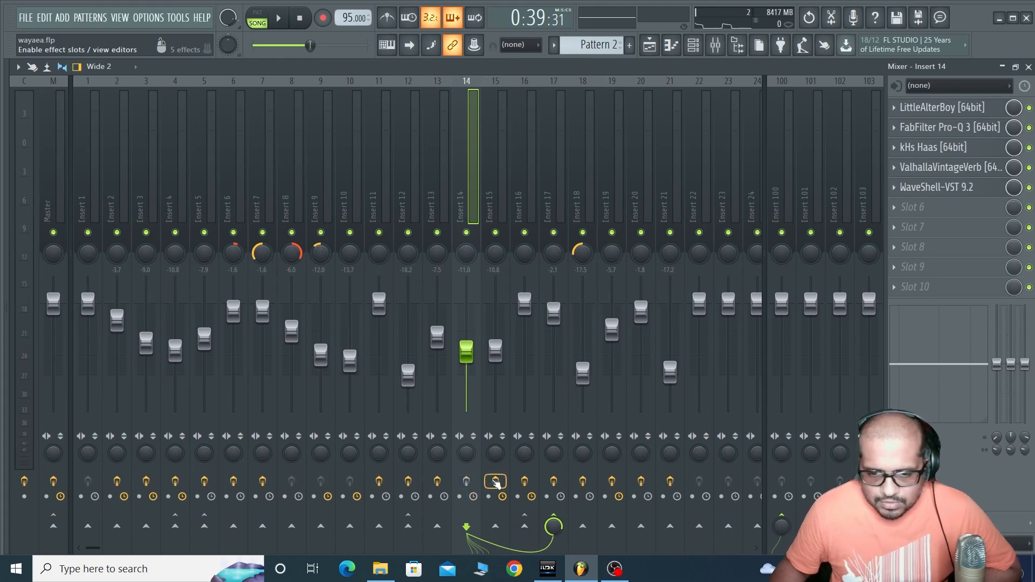
pyautogui.click(650, 46)
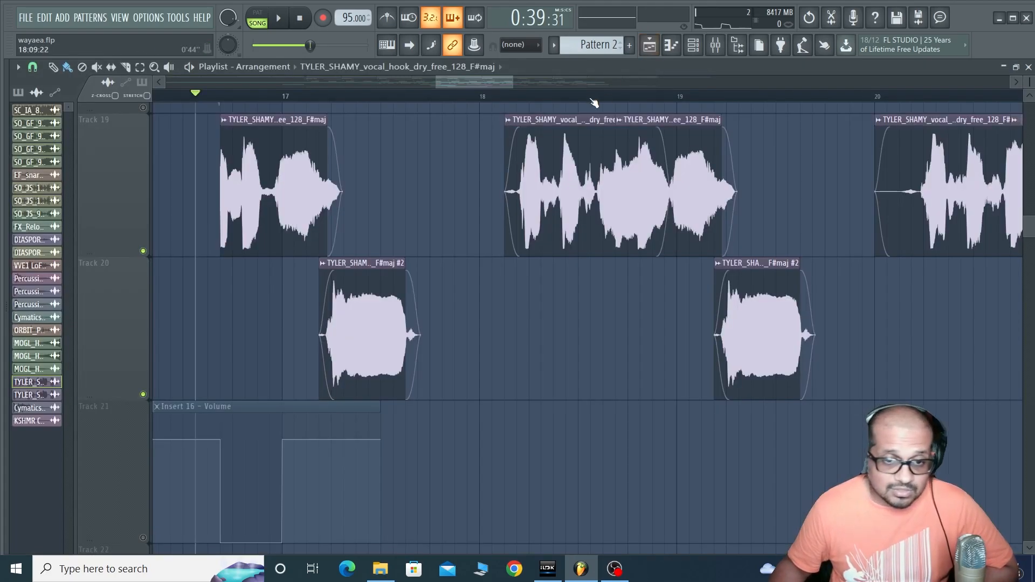
# Step: Play the unprocessed vocal clips on Tracks 19 and 20 from late bar 16 and reopen the vocal hook's channel settings
pyautogui.press('space')
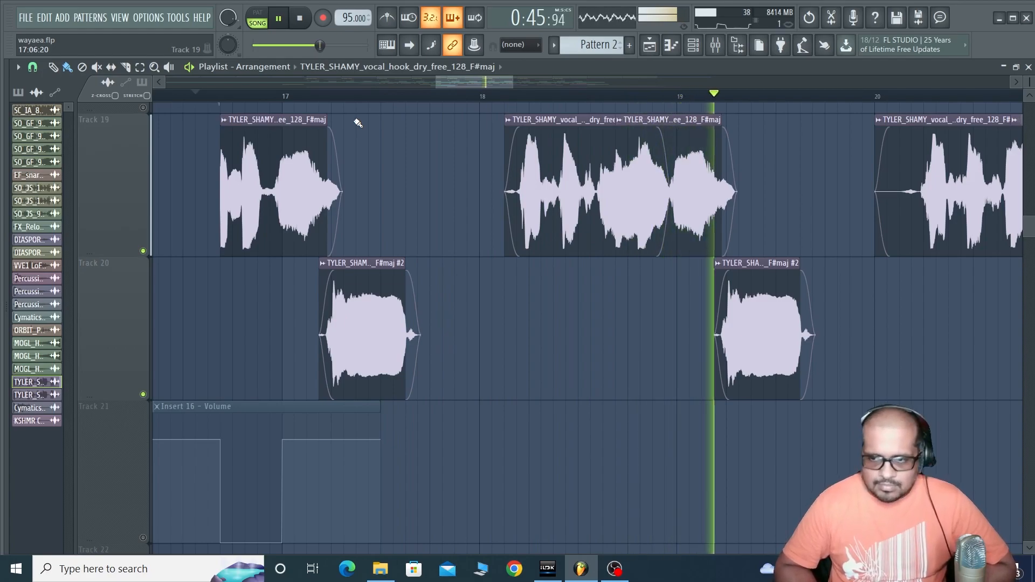
pyautogui.press('space')
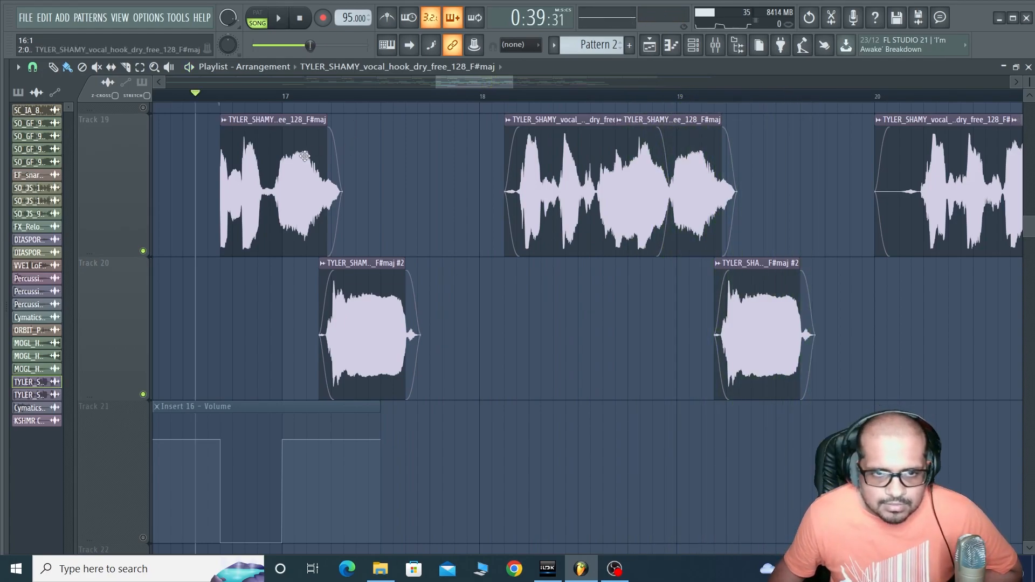
pyautogui.doubleClick(304, 155)
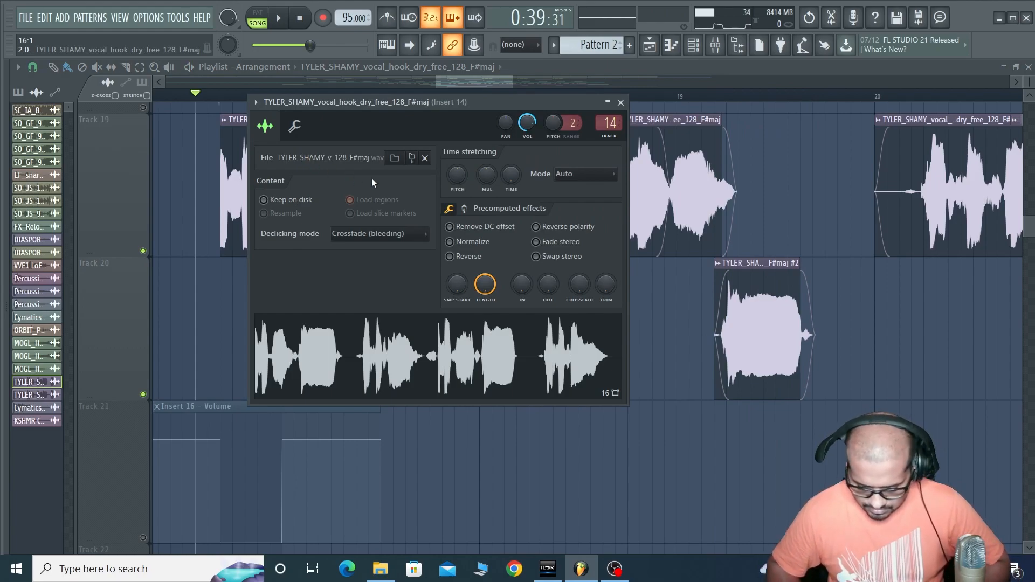
# Step: Undo the last clip move and the vocal hook's time-stretching resets, and minimize its channel settings
pyautogui.hotkey('ctrl', 'z')
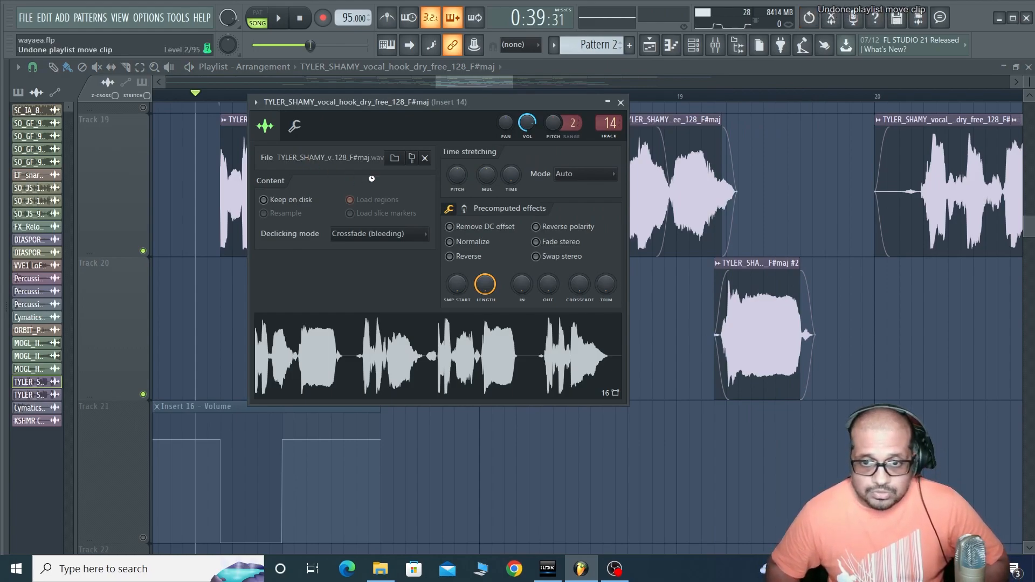
pyautogui.hotkey('ctrl', 'z')
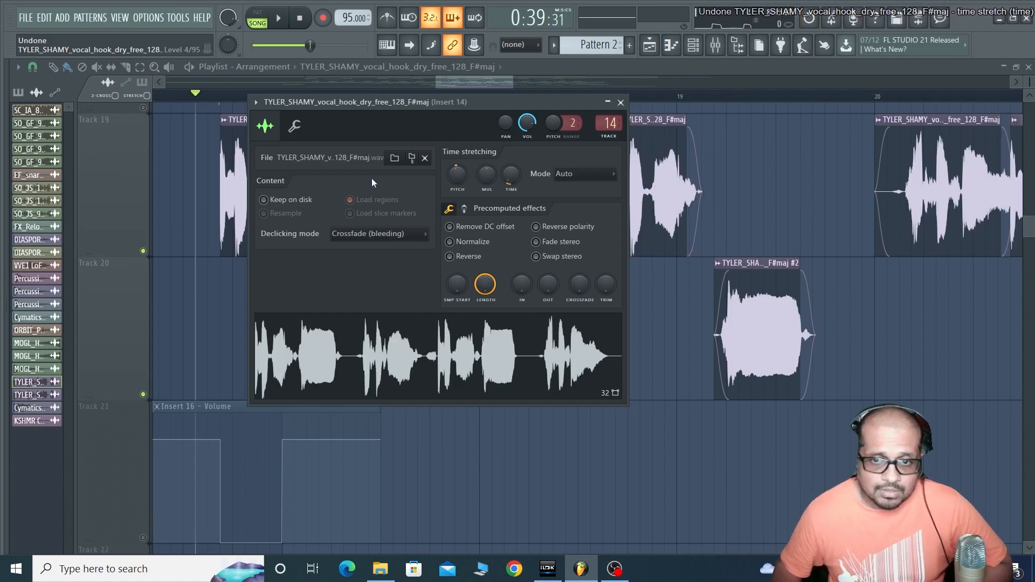
pyautogui.click(608, 101)
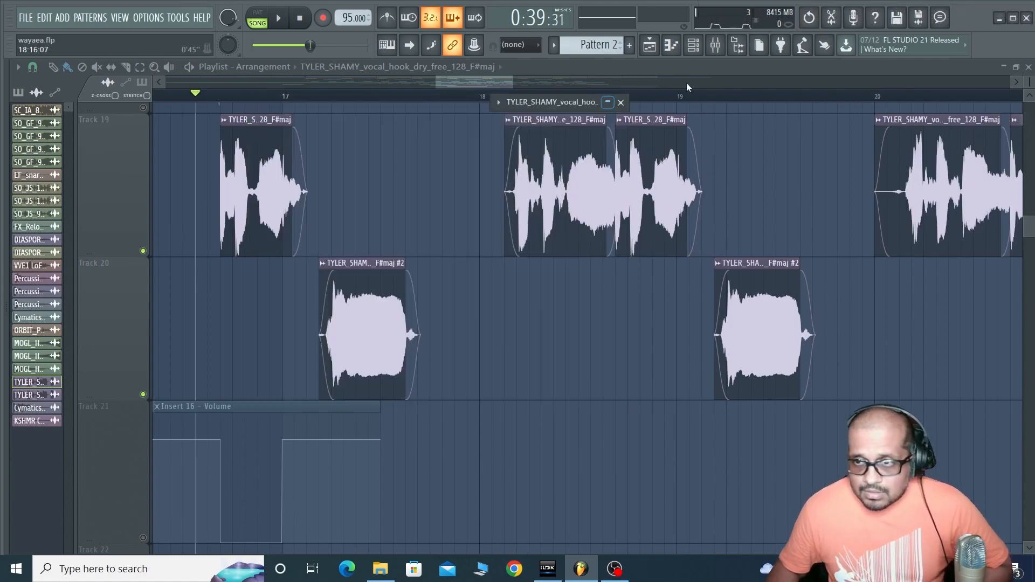
# Step: Re-enable the effect slots of mixer tracks Insert 14 and Insert 15
pyautogui.click(712, 47)
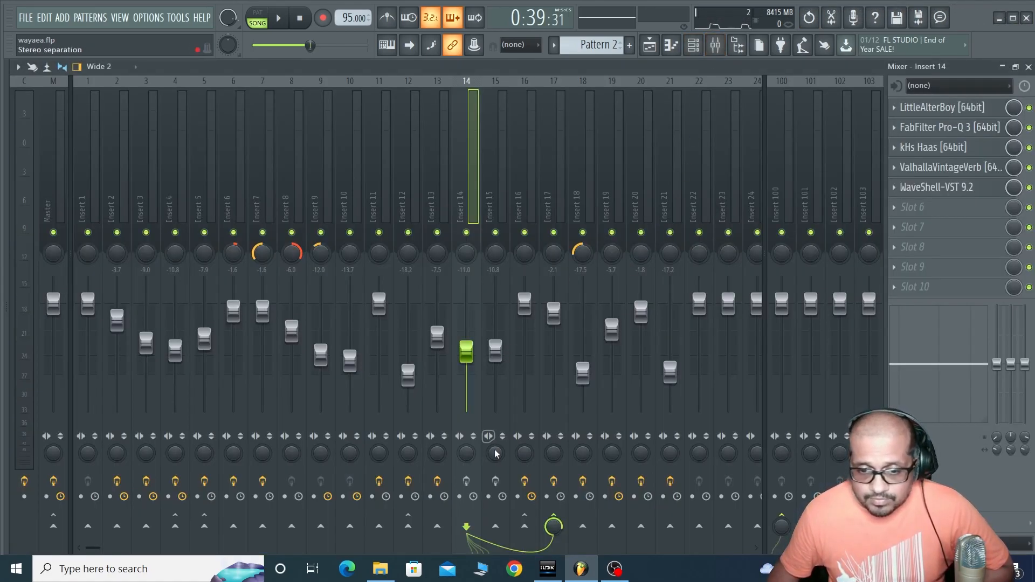
pyautogui.click(495, 481)
pyautogui.click(467, 481)
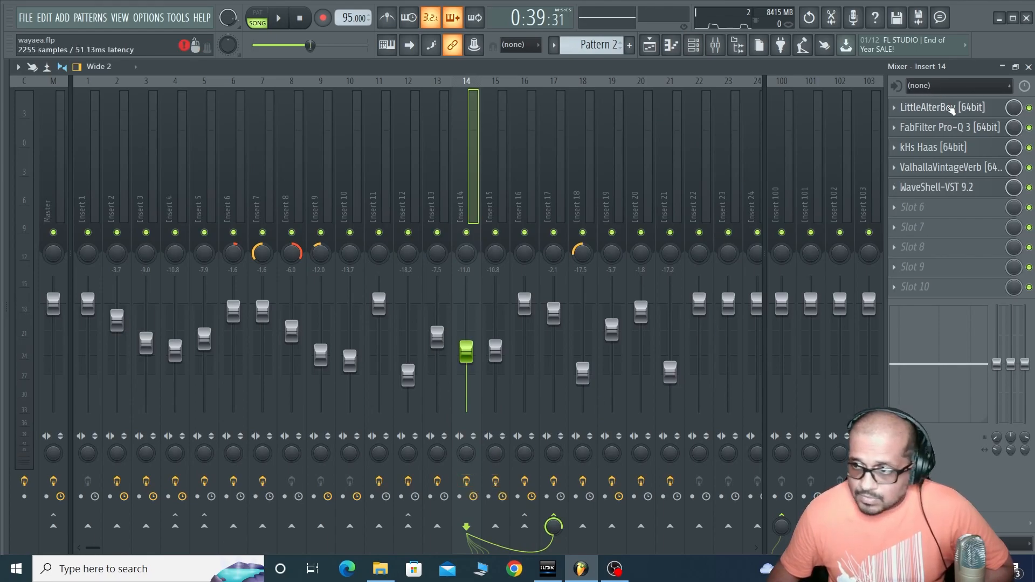
pyautogui.click(505, 182)
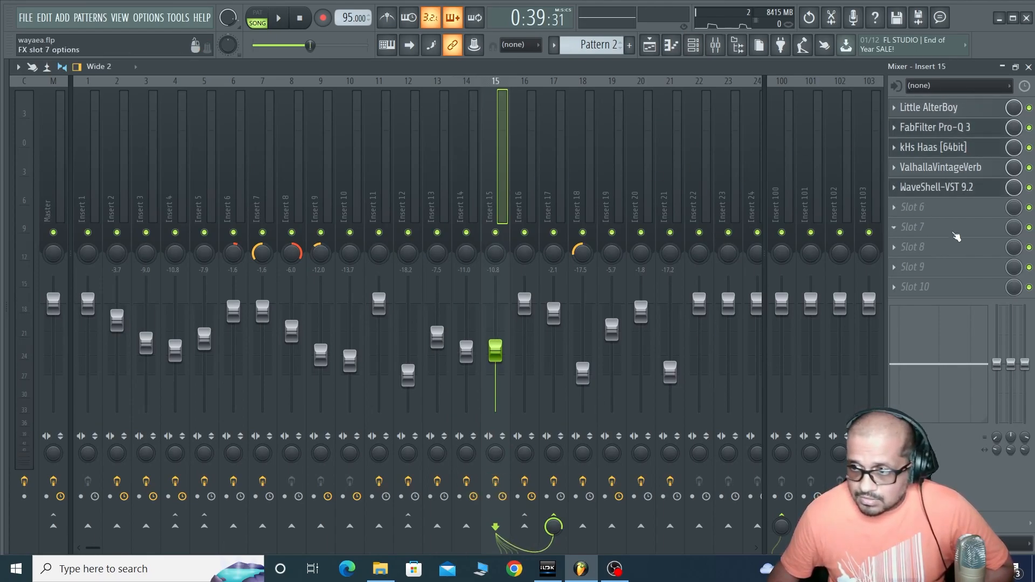
# Step: Play the vocal chops with their effects back on and look through the playlist tracks below them
pyautogui.press('space')
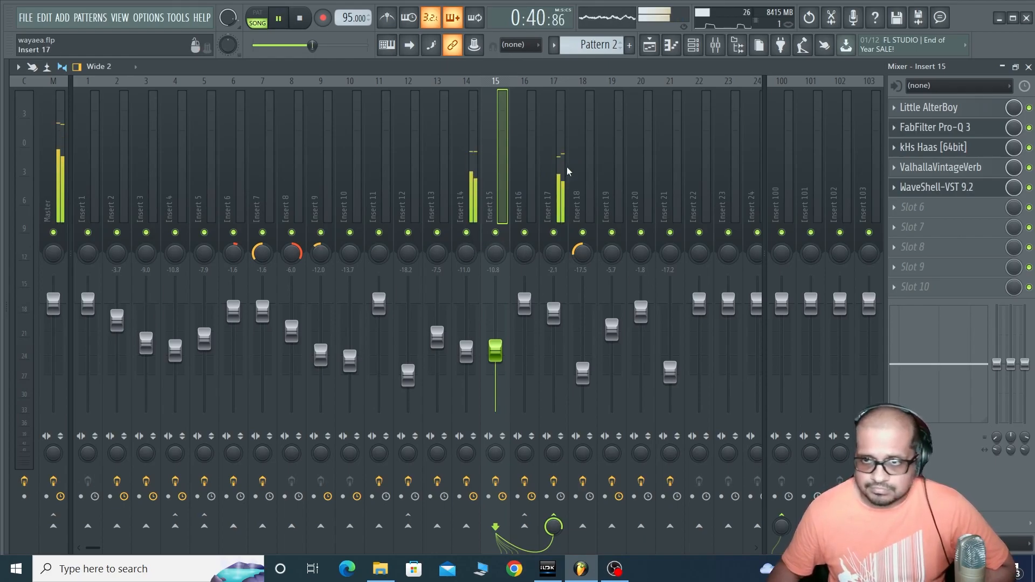
pyautogui.click(649, 46)
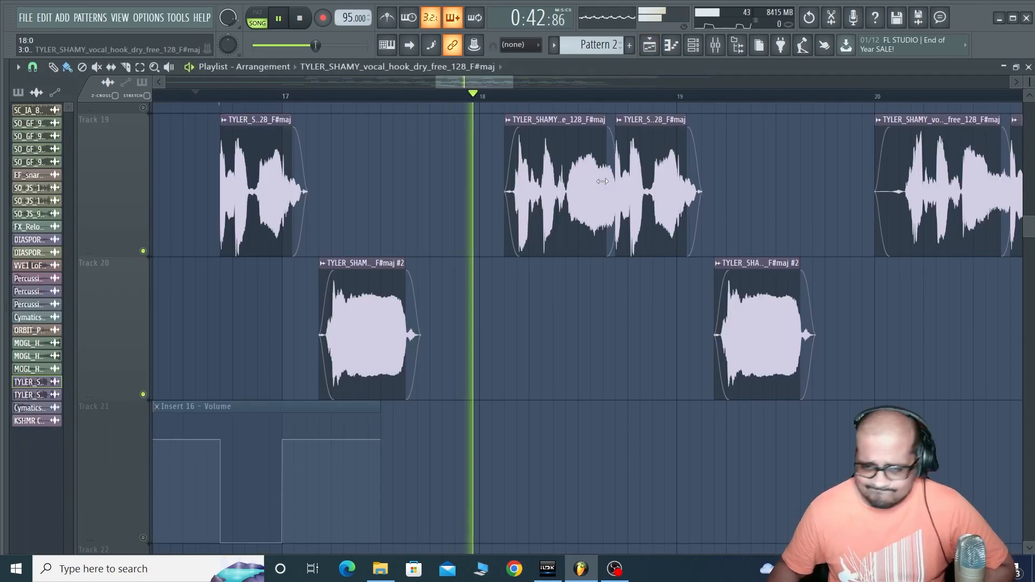
pyautogui.scroll(-2, 563, 251)
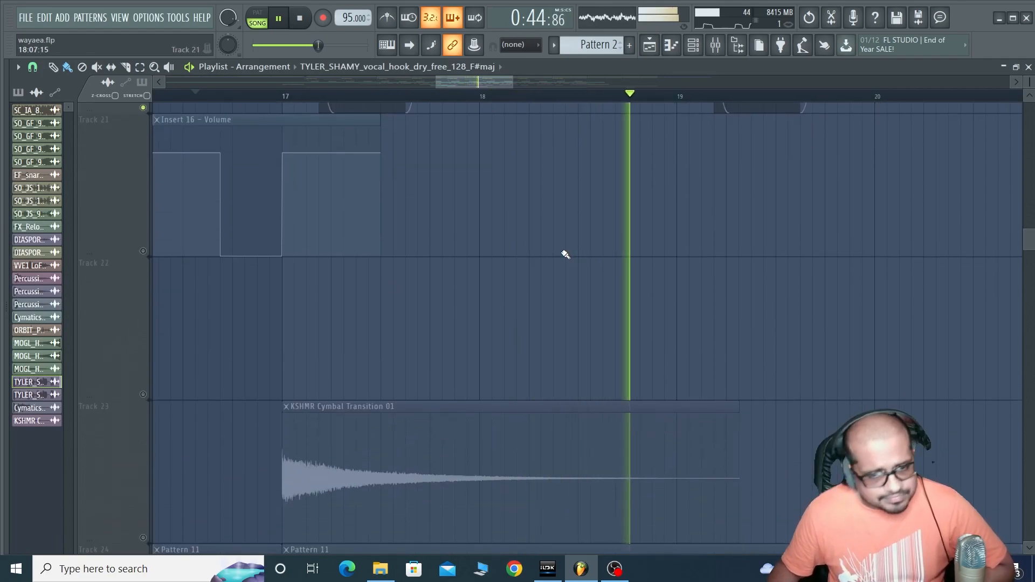
pyautogui.scroll(-2, 565, 254)
pyautogui.scroll(-3, 565, 254)
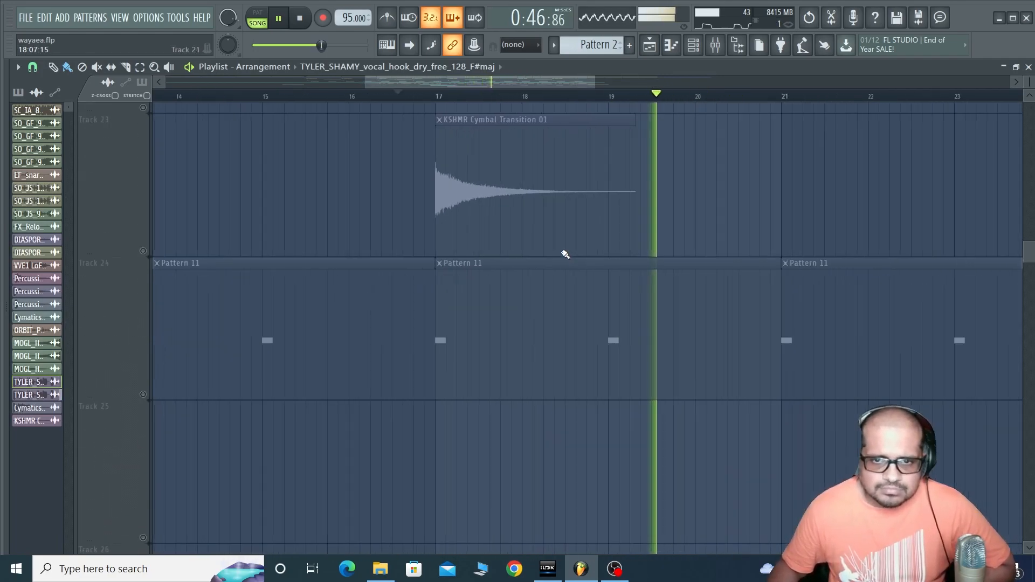
pyautogui.scroll(2, 617, 291)
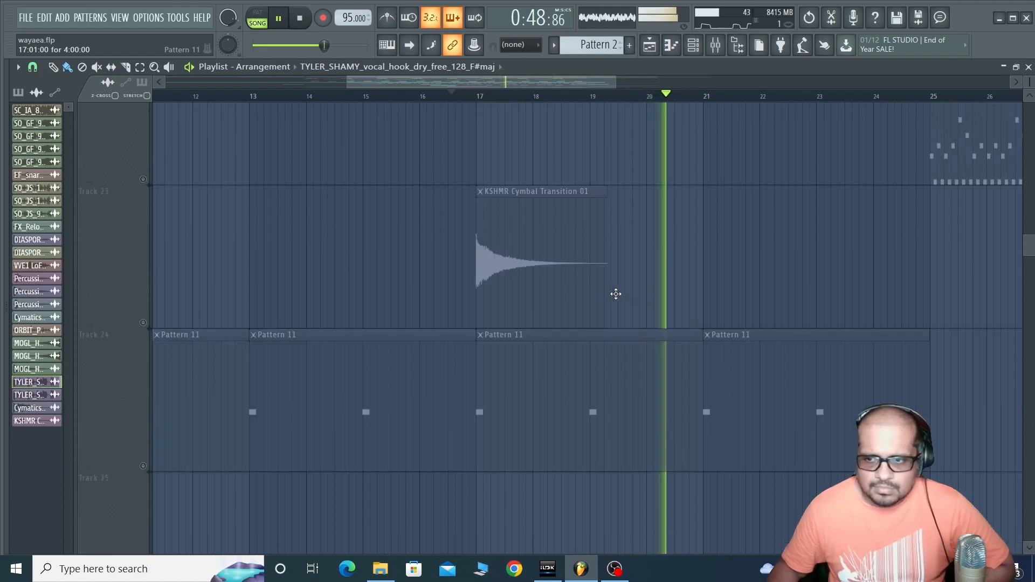
# Step: Stop playback, solo Track 23 and play its KSHMR Cymbal Transition 01 clip
pyautogui.scroll(-2, 616, 294)
pyautogui.press('space')
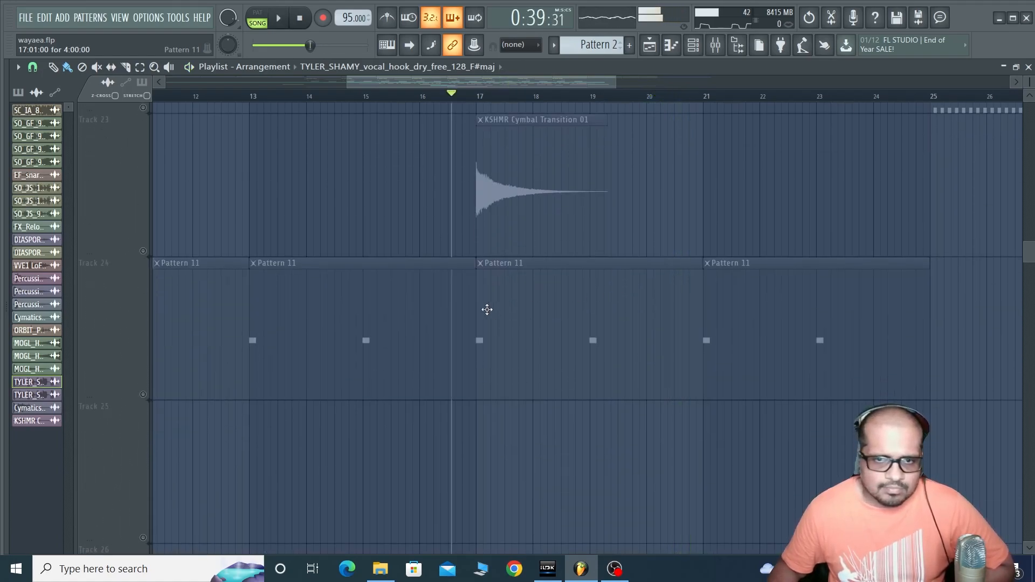
pyautogui.click(144, 251)
pyautogui.press('space')
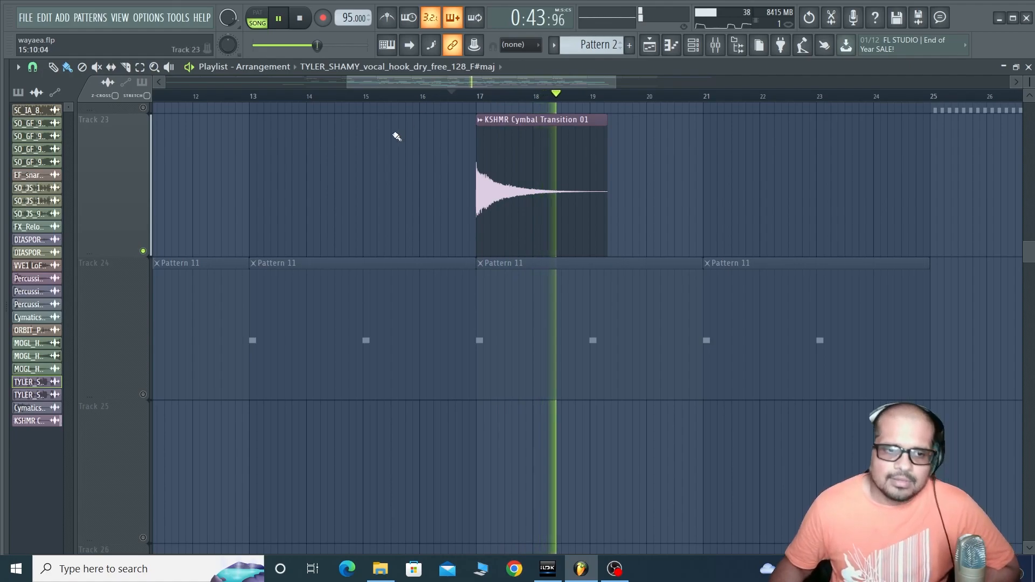
# Step: Solo Track 22, play its Pattern 10 clip from late in bar 24, and stop playback
pyautogui.scroll(-5, 354, 196)
pyautogui.scroll(3, 494, 261)
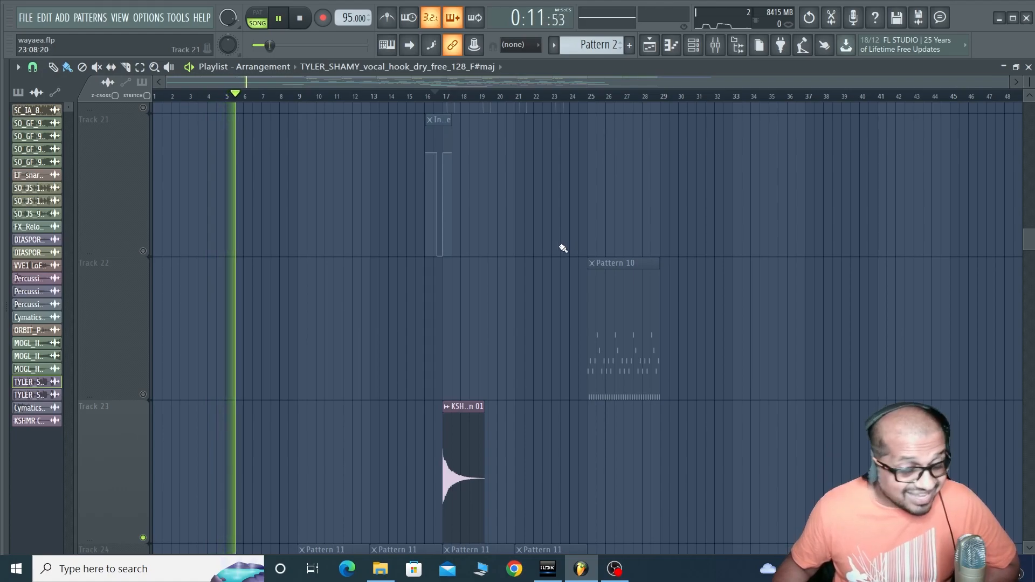
pyautogui.moveTo(554, 240); pyautogui.dragTo(749, 418)
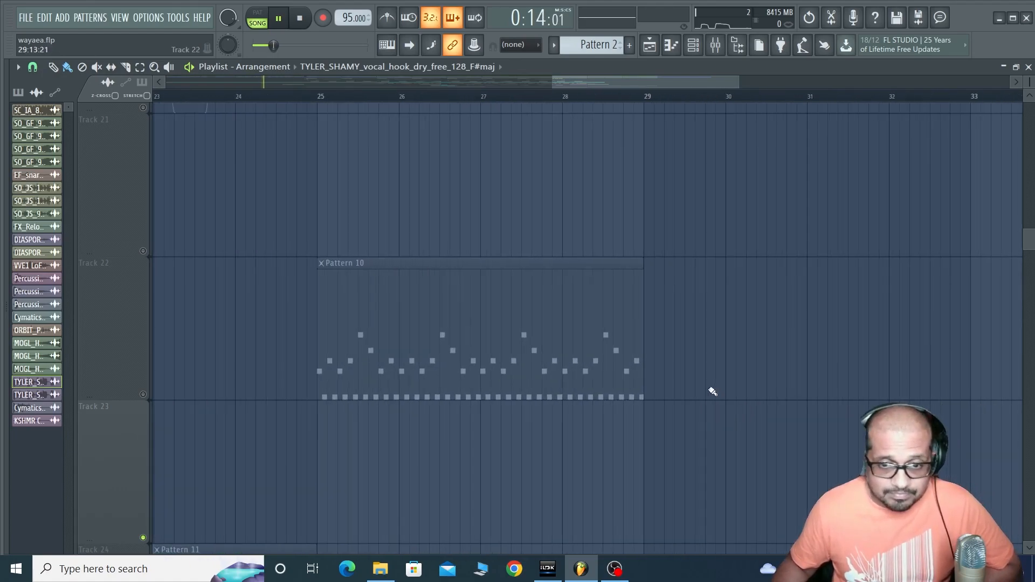
pyautogui.rightClick(143, 394)
pyautogui.click(296, 97)
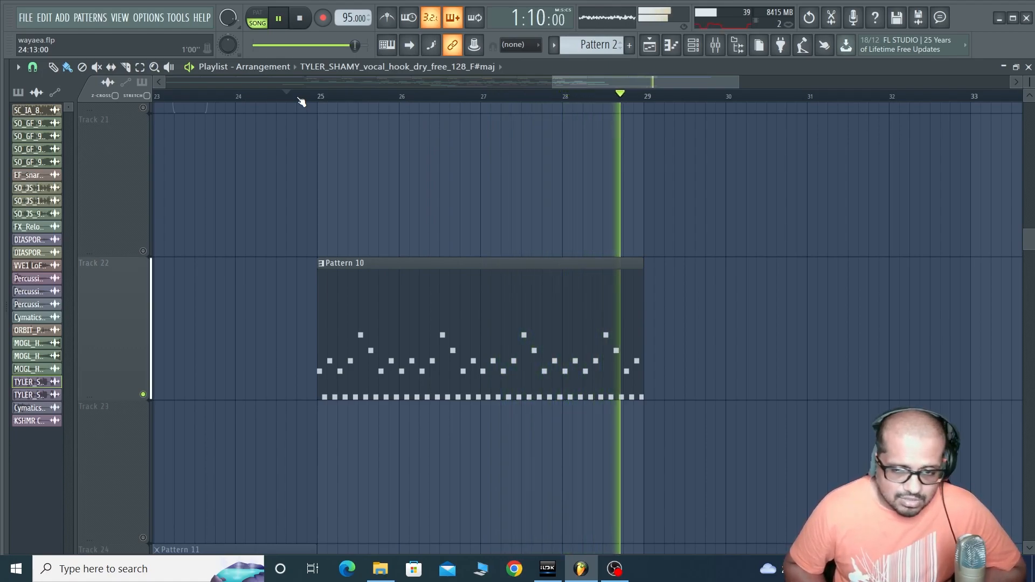
pyautogui.press('space')
# Step: Look over the clip layout of all tracks across the whole arrangement
pyautogui.scroll(-5, 317, 268)
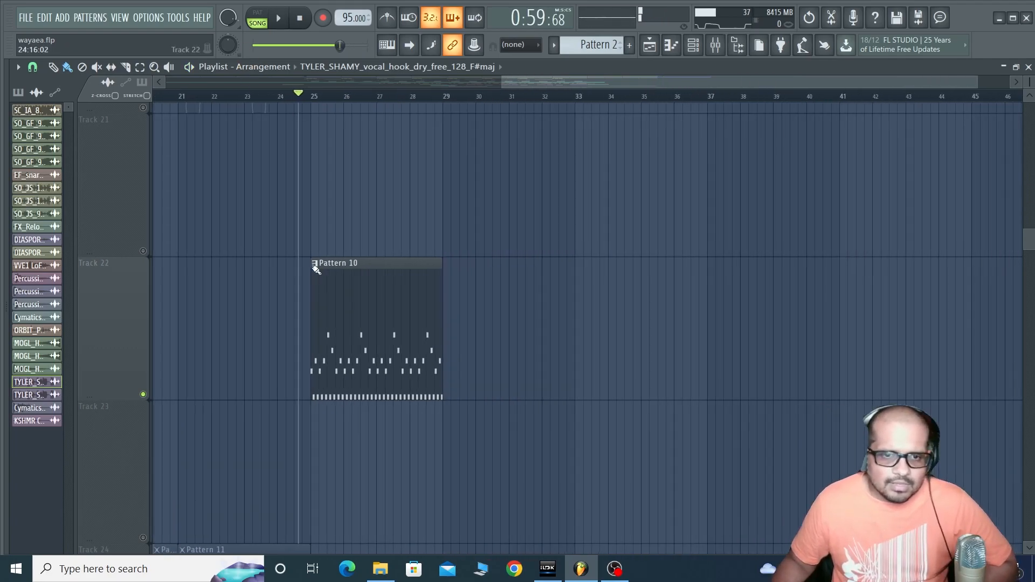
pyautogui.scroll(3, 375, 281)
pyautogui.keyDown('ctrl'); pyautogui.rightClick(382, 282); pyautogui.keyUp('ctrl')
pyautogui.scroll(1, 381, 283)
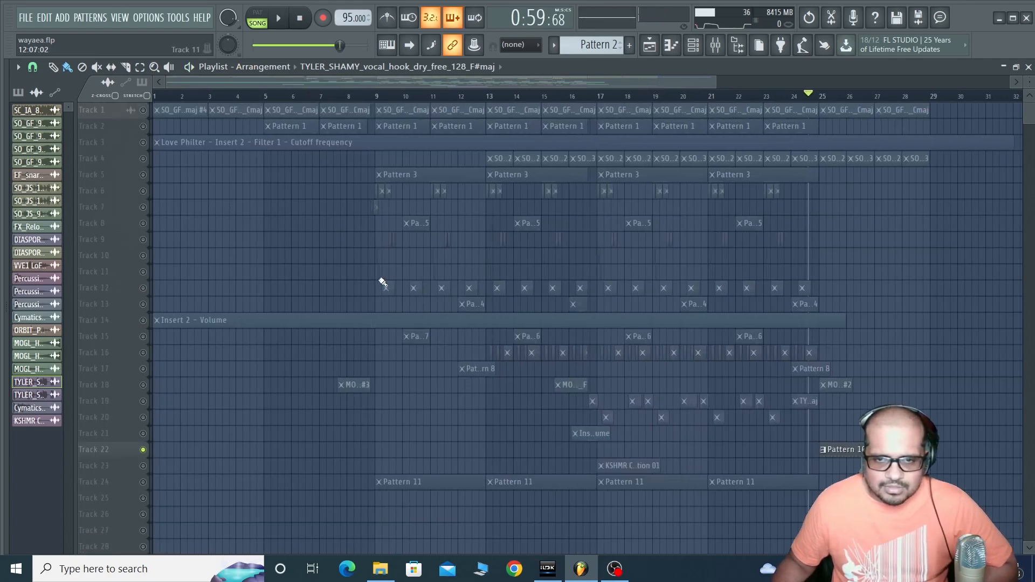
pyautogui.scroll(-1, 387, 285)
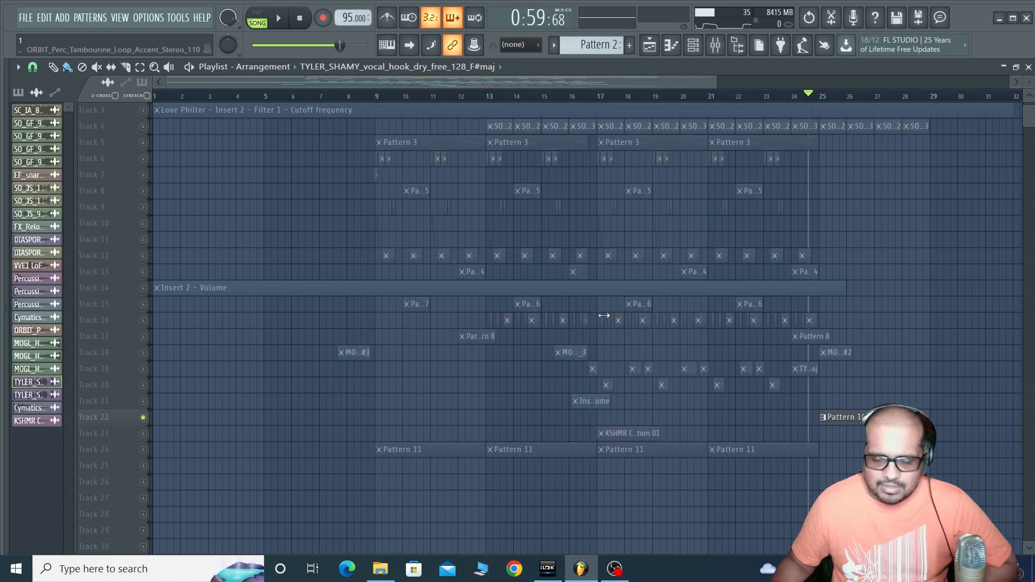
pyautogui.scroll(-2, 593, 310)
pyautogui.scroll(-1, 567, 308)
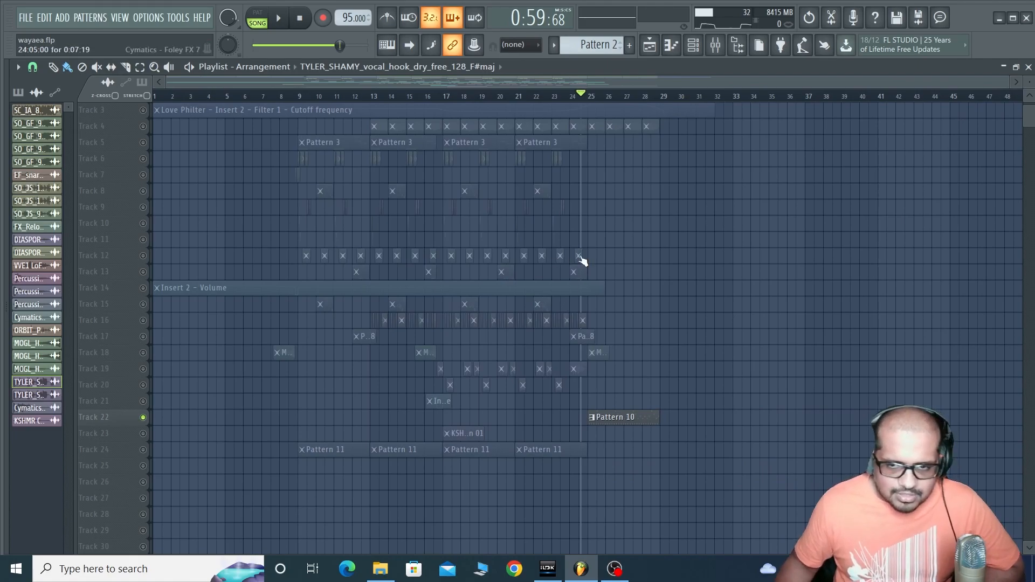
# Step: Solo Track 7 and release the solo to unmute all playlist tracks
pyautogui.scroll(4, 629, 245)
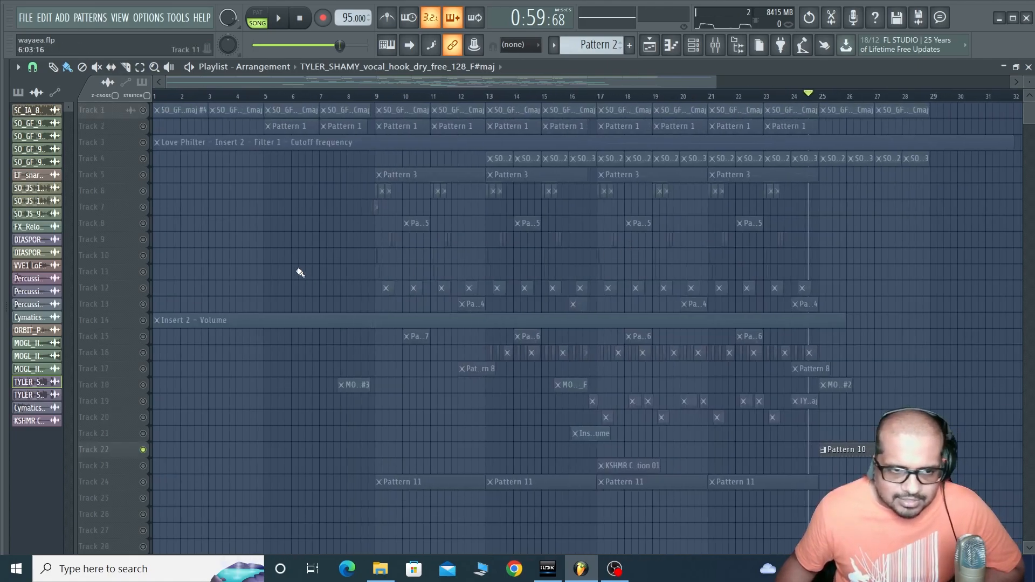
pyautogui.rightClick(144, 209)
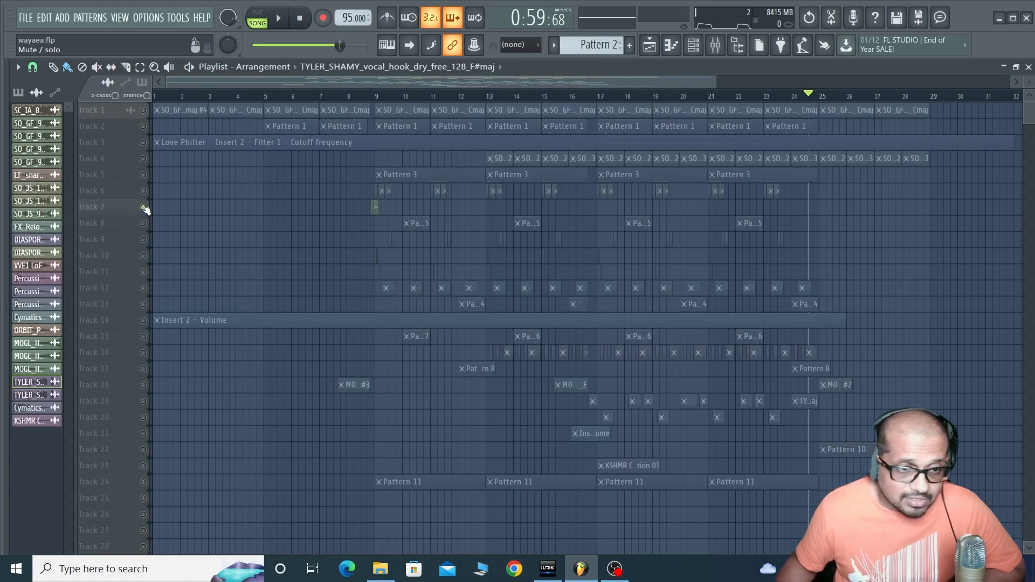
pyautogui.rightClick(144, 209)
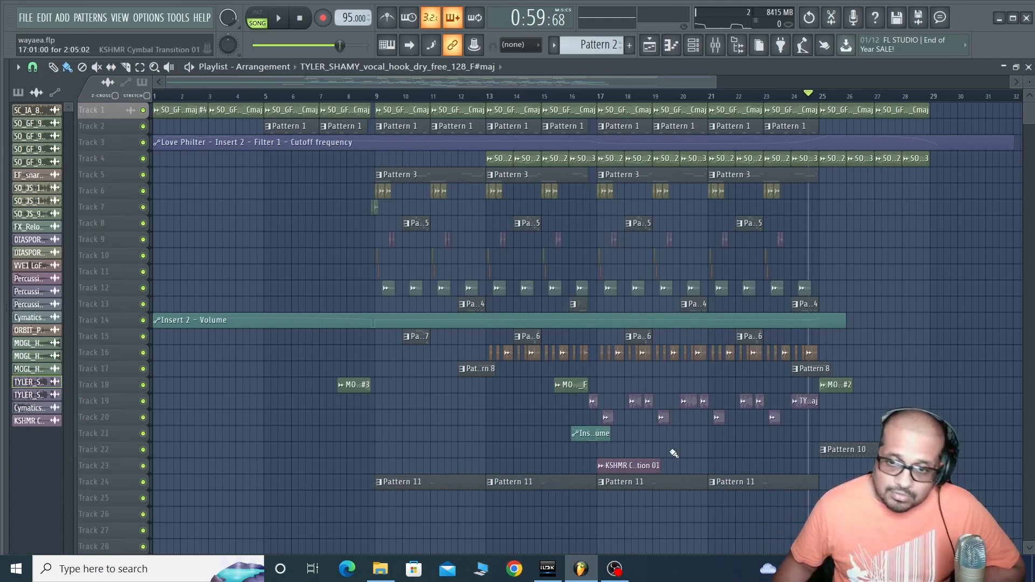
# Step: Open the mixer and select the Master track to examine its effect chain
pyautogui.click(693, 44)
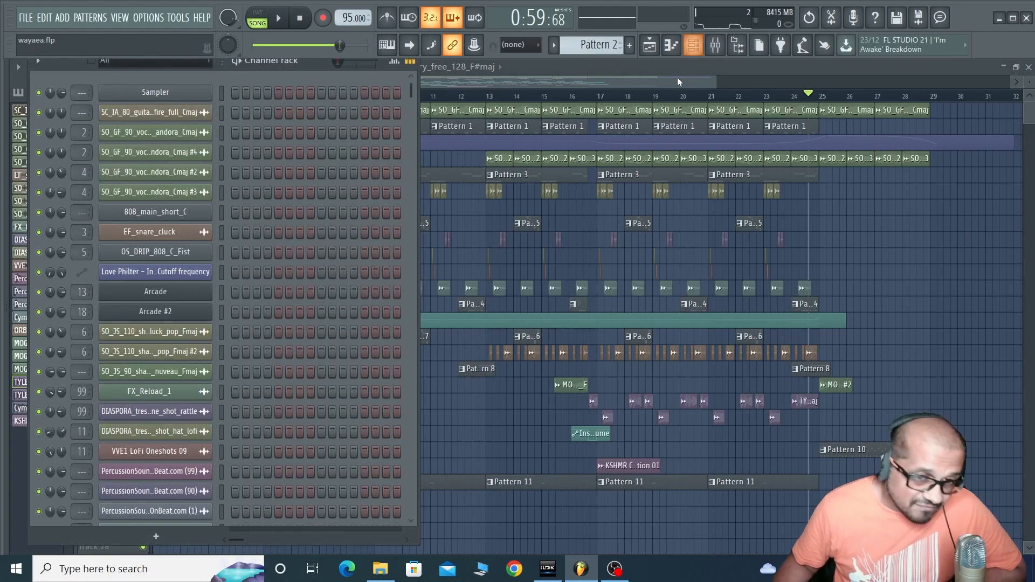
pyautogui.click(715, 45)
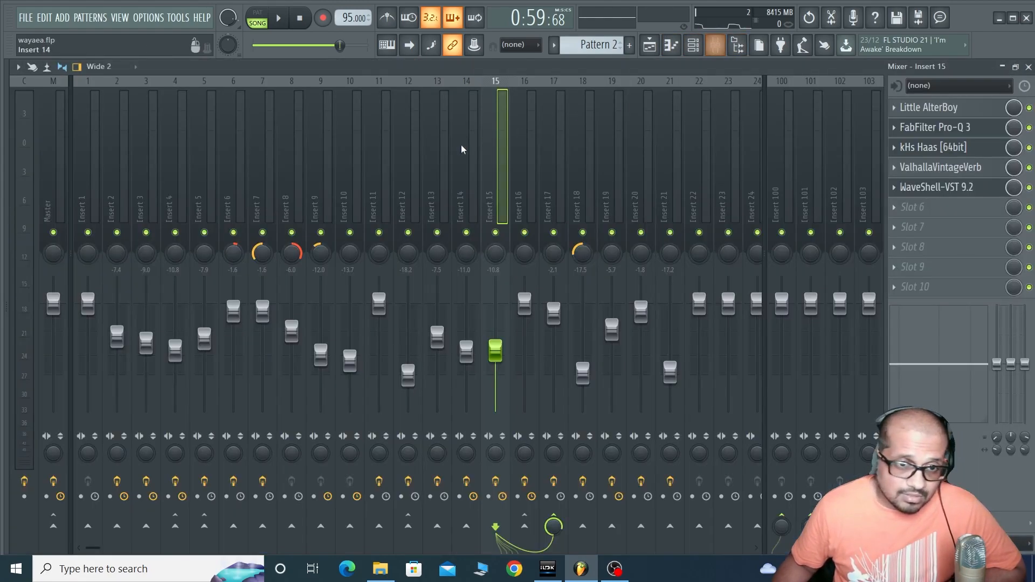
pyautogui.click(51, 141)
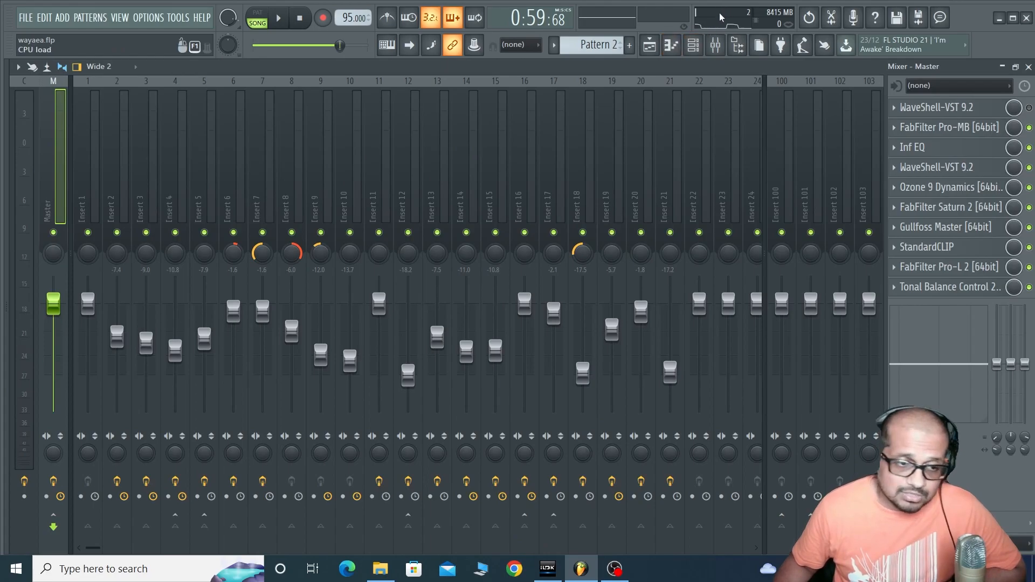